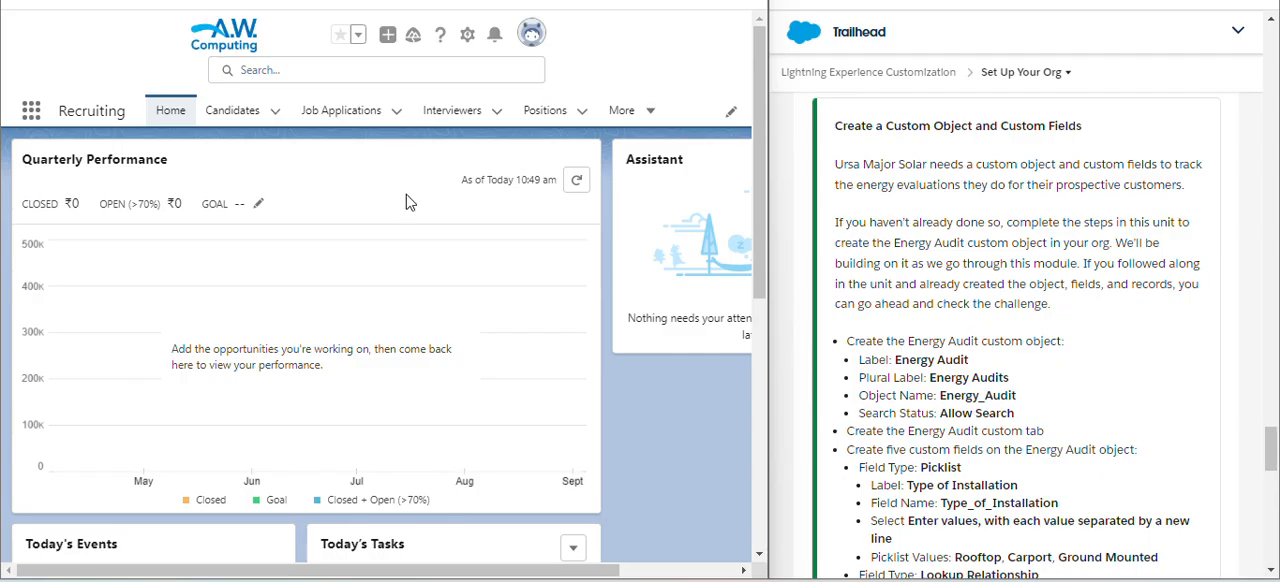
# - Open Setup and start creating a new custom object
pyautogui.click(465, 40)
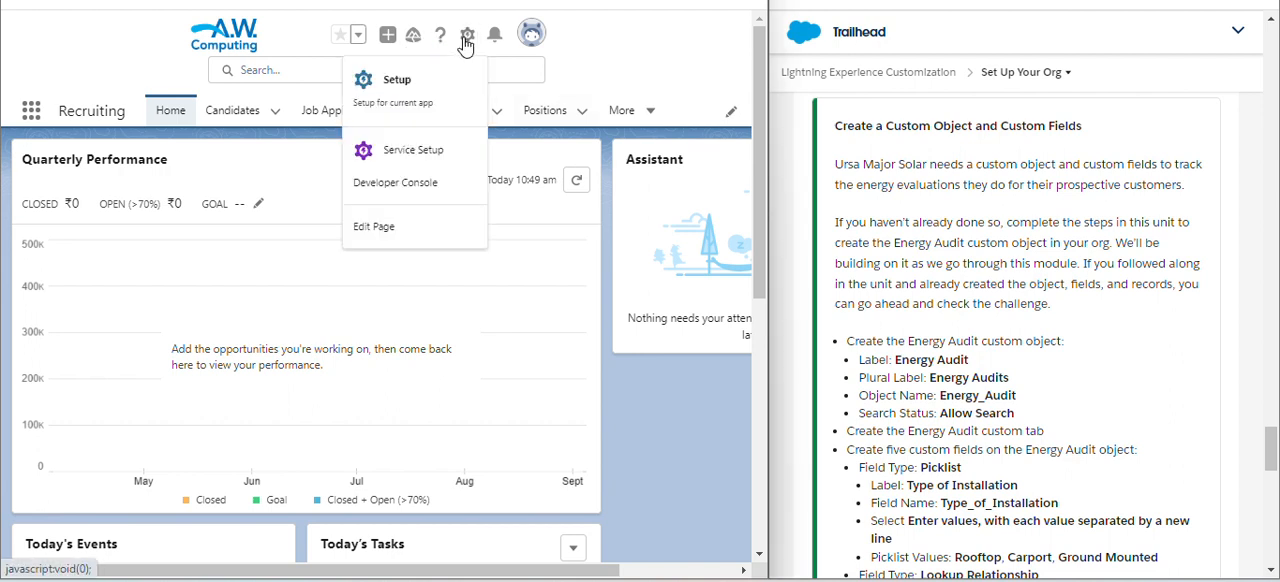
pyautogui.click(420, 112)
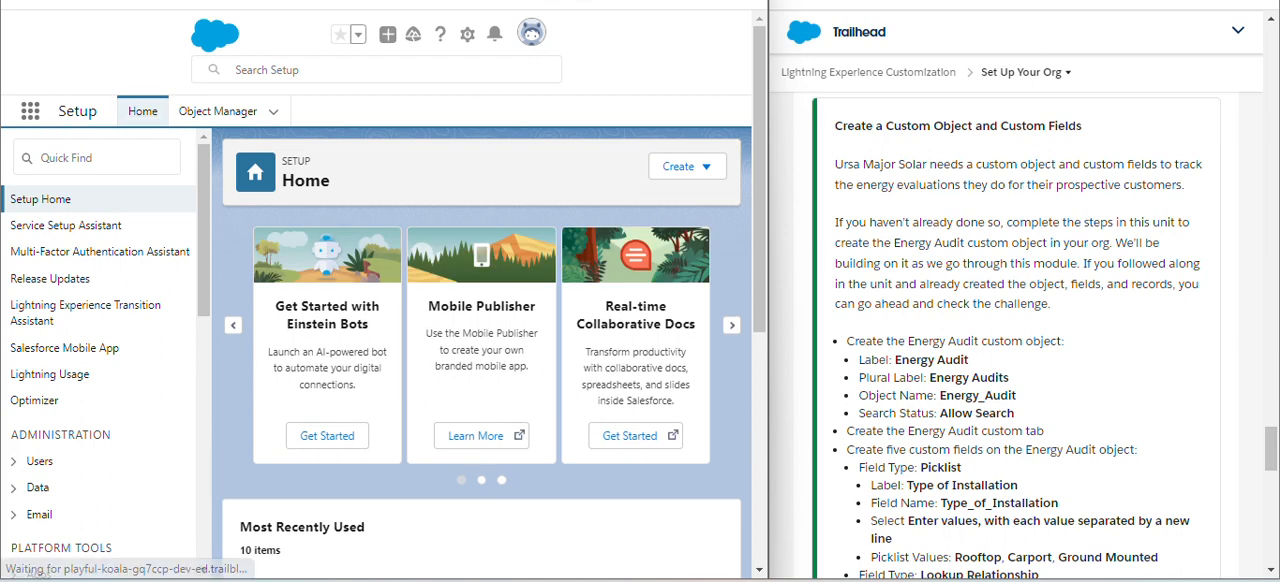
pyautogui.click(664, 174)
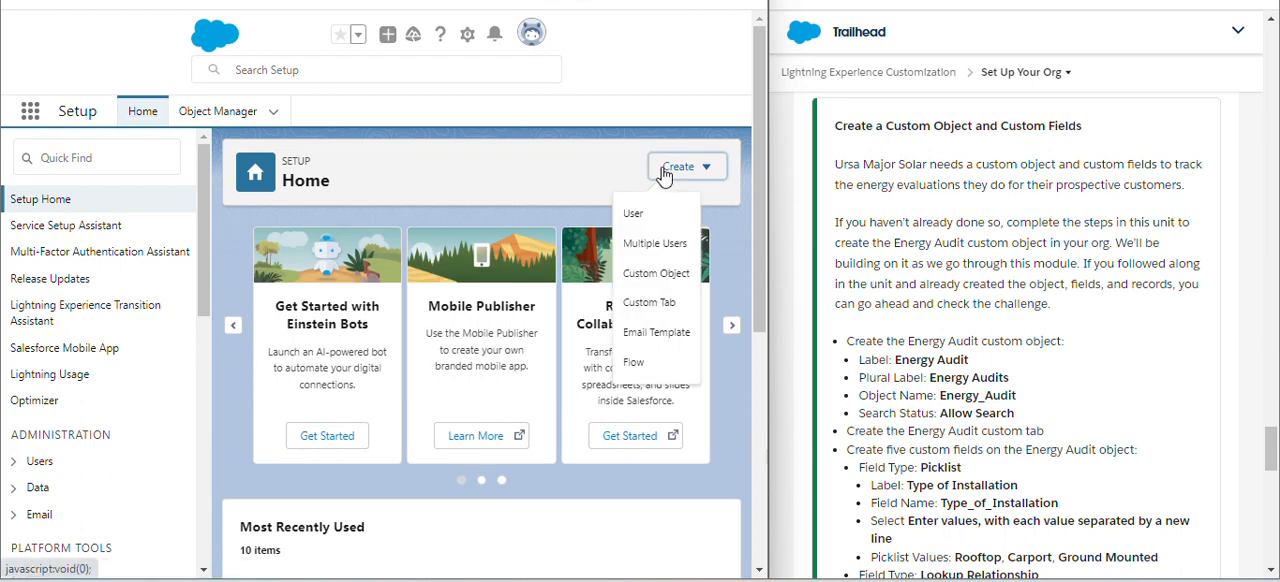
pyautogui.click(643, 274)
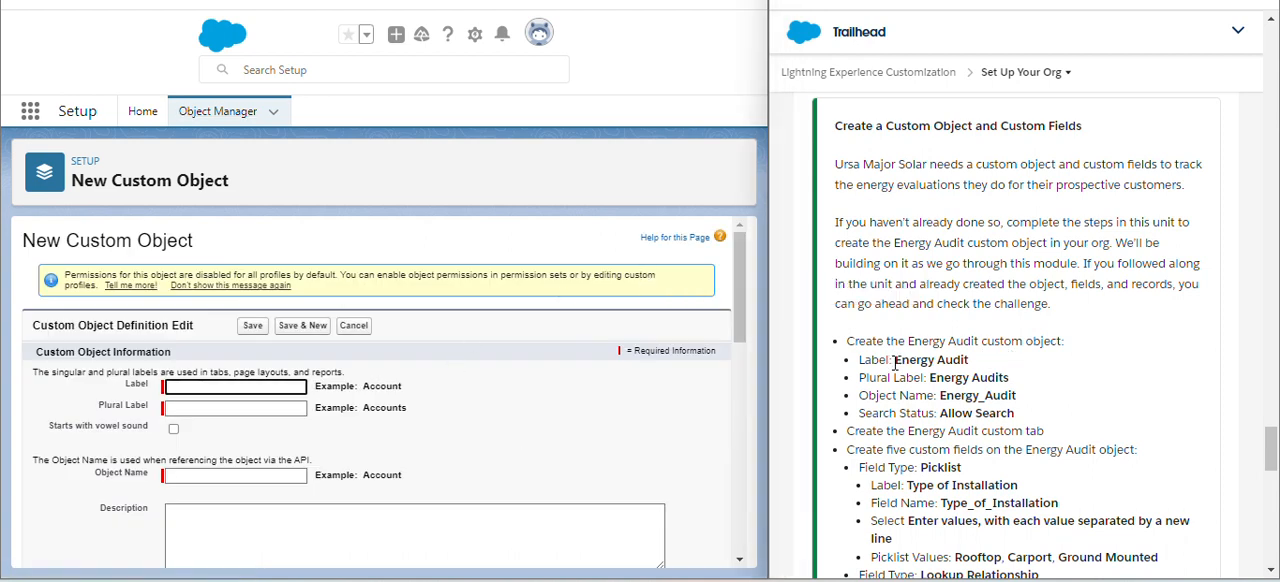
# - Copy the label Energy Audit from the challenge instructions into the new object's label, letting the object name fill in
pyautogui.moveTo(894, 362); pyautogui.dragTo(970, 360)
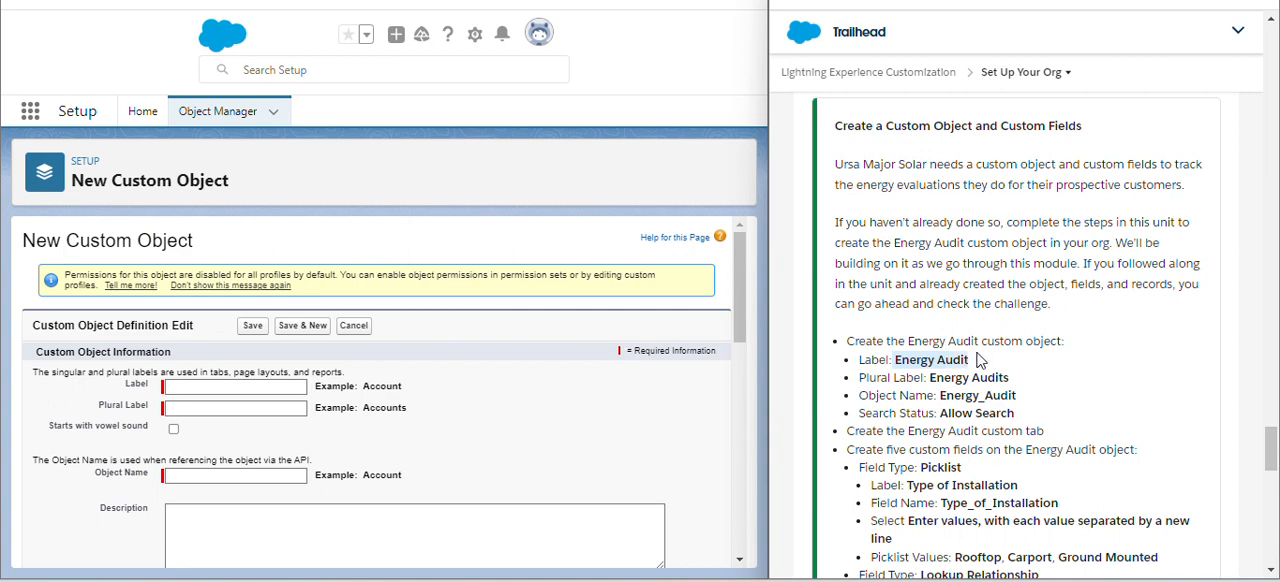
pyautogui.click(978, 360)
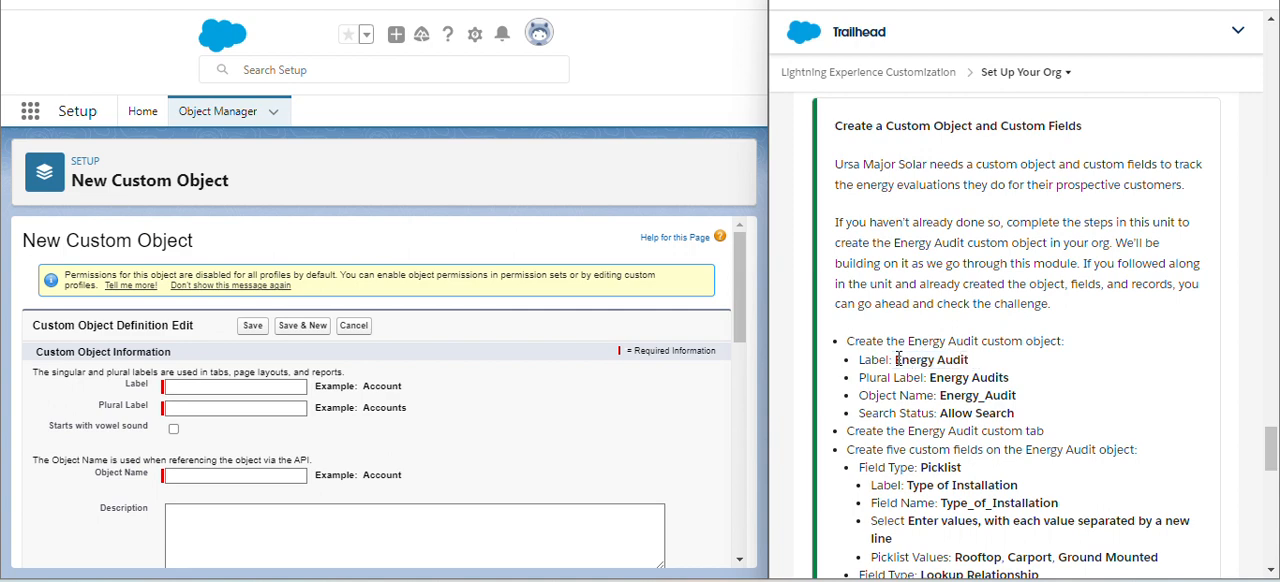
pyautogui.moveTo(896, 360); pyautogui.dragTo(970, 362)
pyautogui.hotkey('ctrl', 'c')
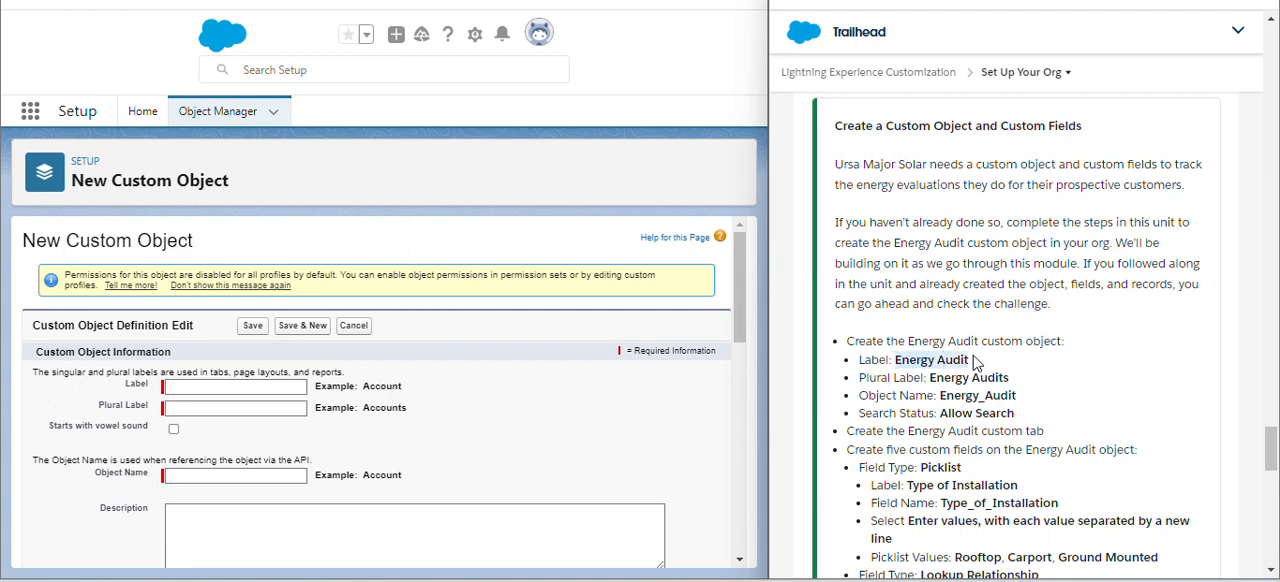
pyautogui.click(226, 388)
pyautogui.hotkey('ctrl', 'v')
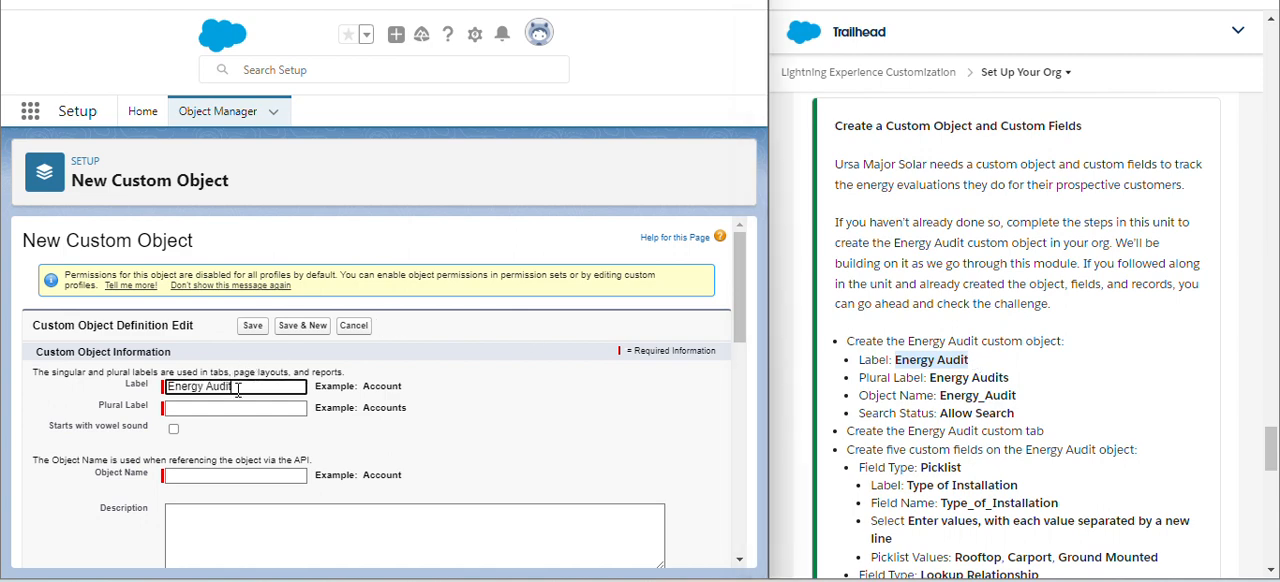
pyautogui.click(310, 410)
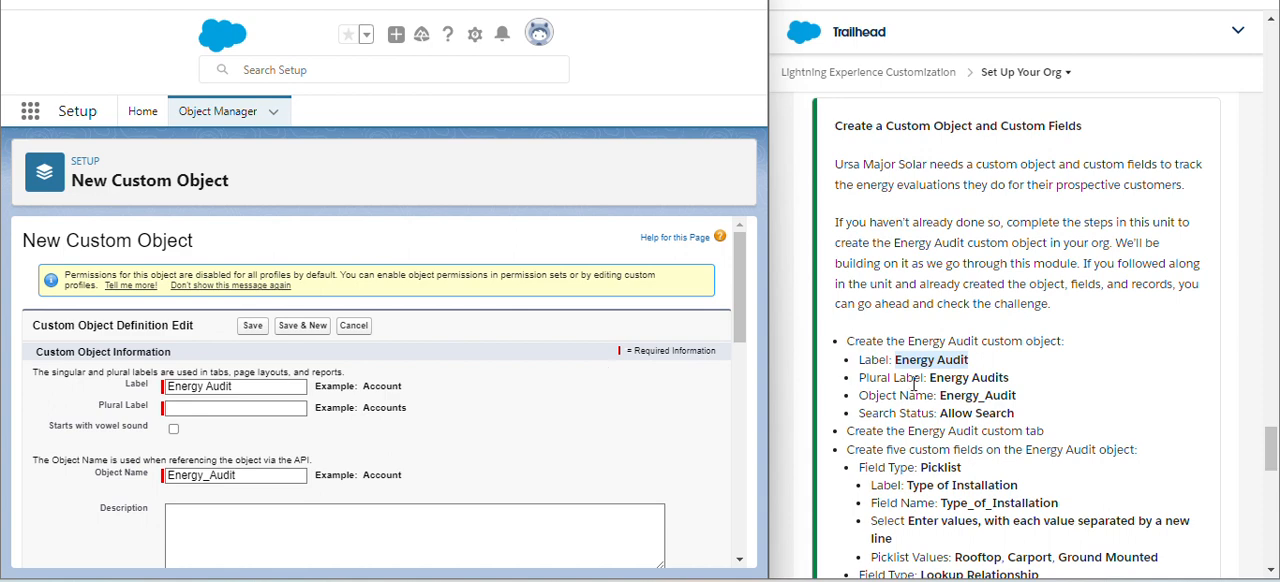
# - Copy Energy Audits from the challenge instructions into the new object's plural label
pyautogui.moveTo(931, 378); pyautogui.dragTo(1018, 382)
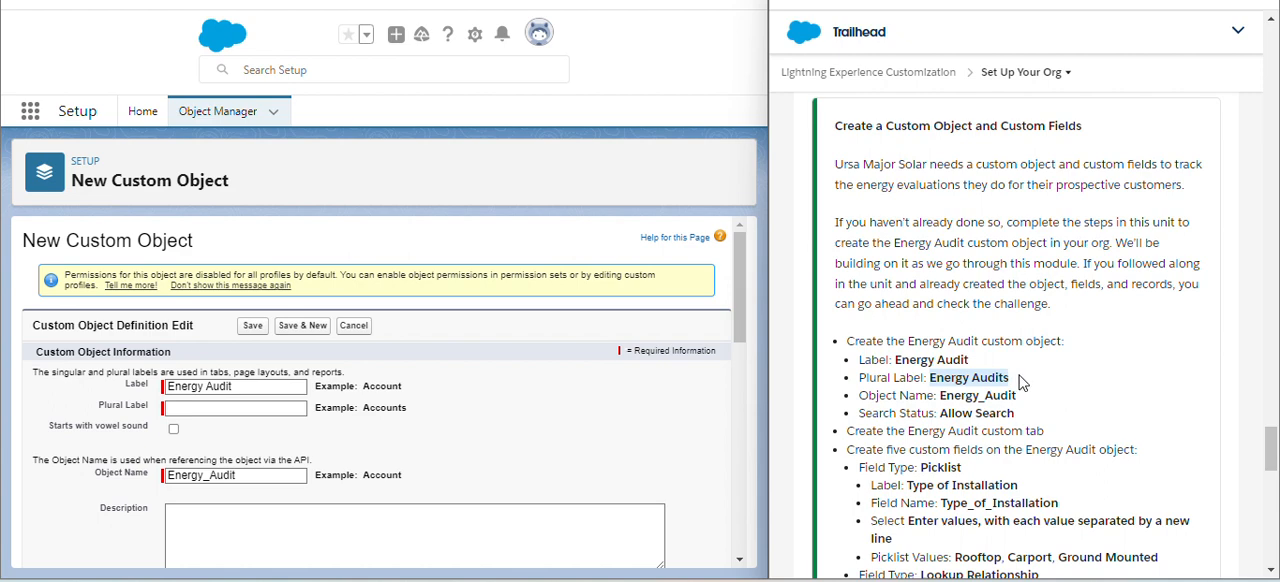
pyautogui.hotkey('ctrl', 'c')
pyautogui.click(276, 410)
pyautogui.hotkey('ctrl', 'v')
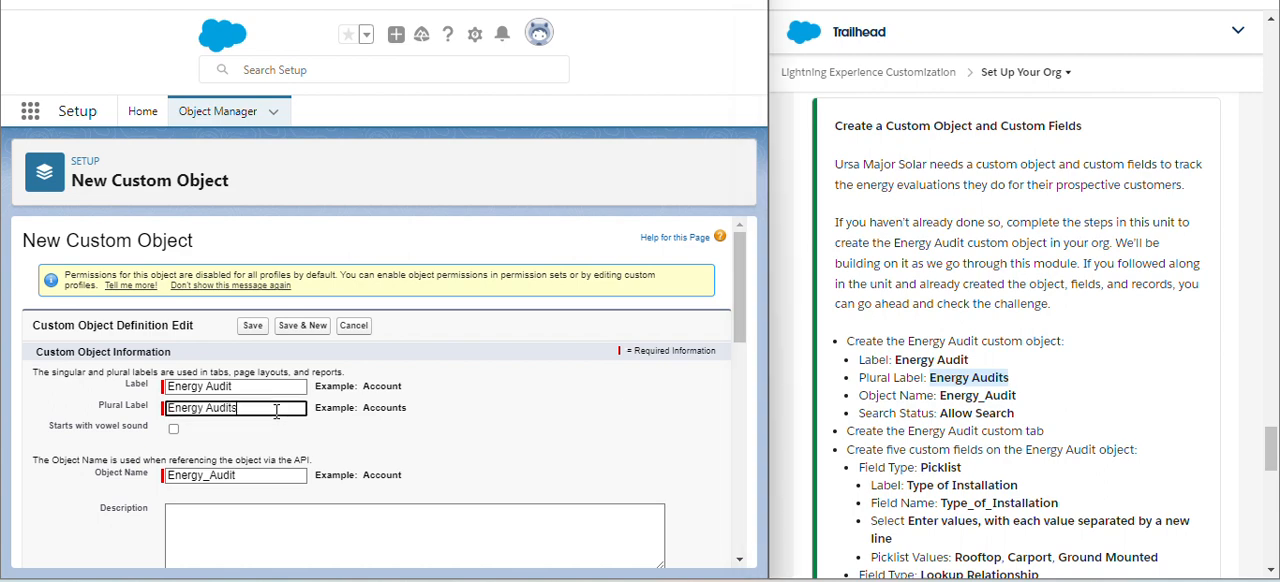
pyautogui.click(385, 445)
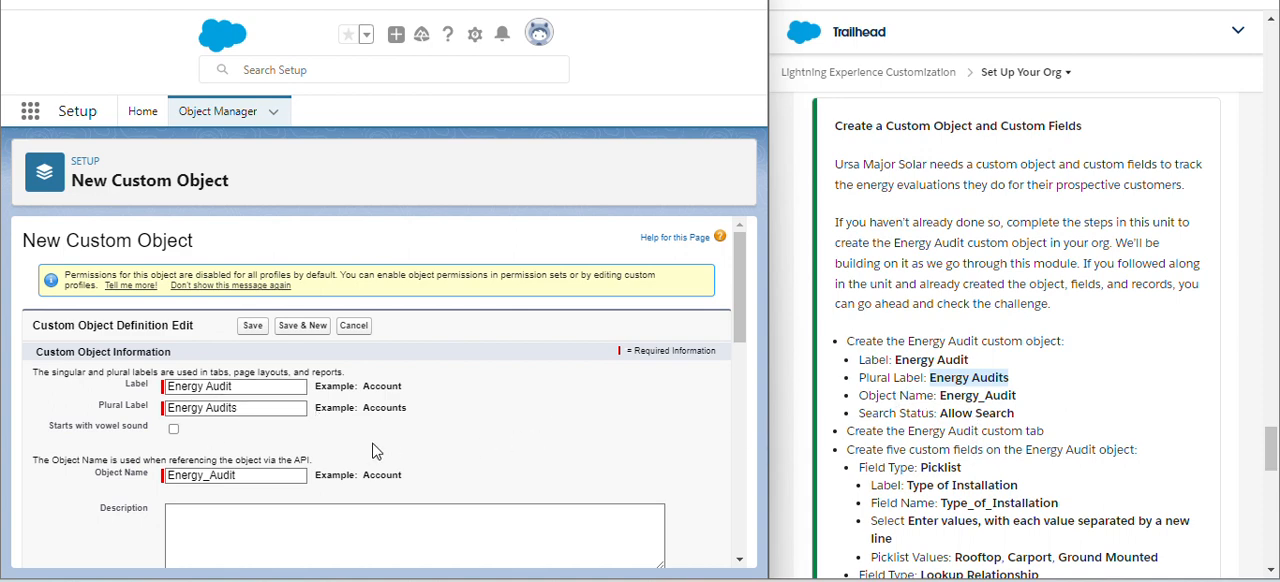
# - Check the remaining object options, keeping Deployed and Allow Search enabled, and save the Energy Audit custom object
pyautogui.scroll(-3, 368, 463)
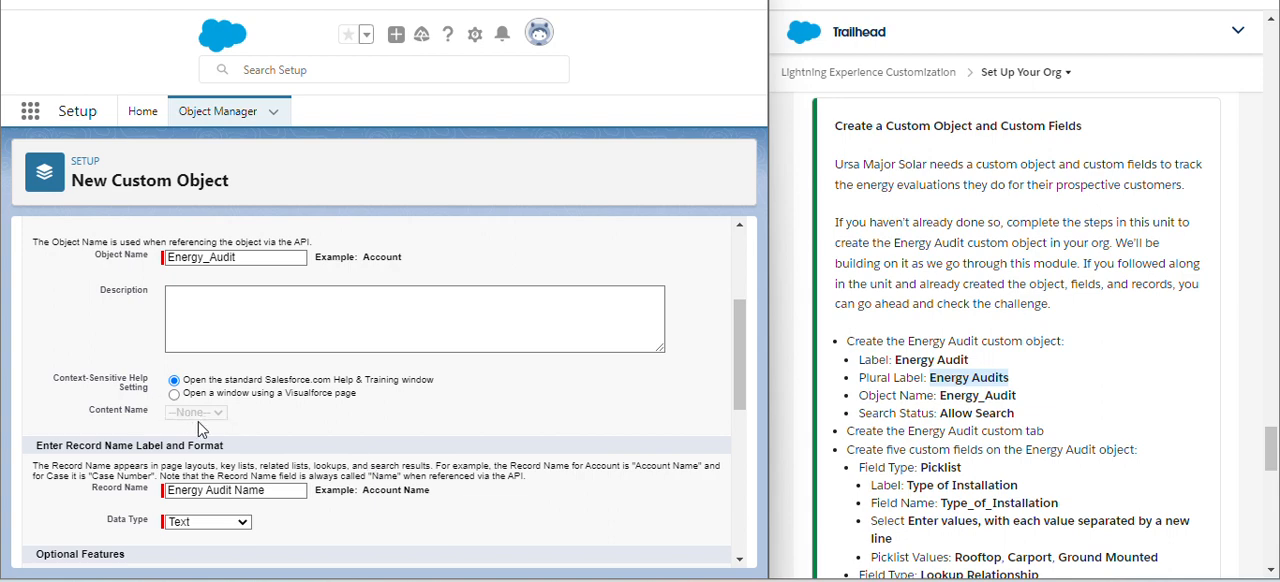
pyautogui.scroll(1, 198, 428)
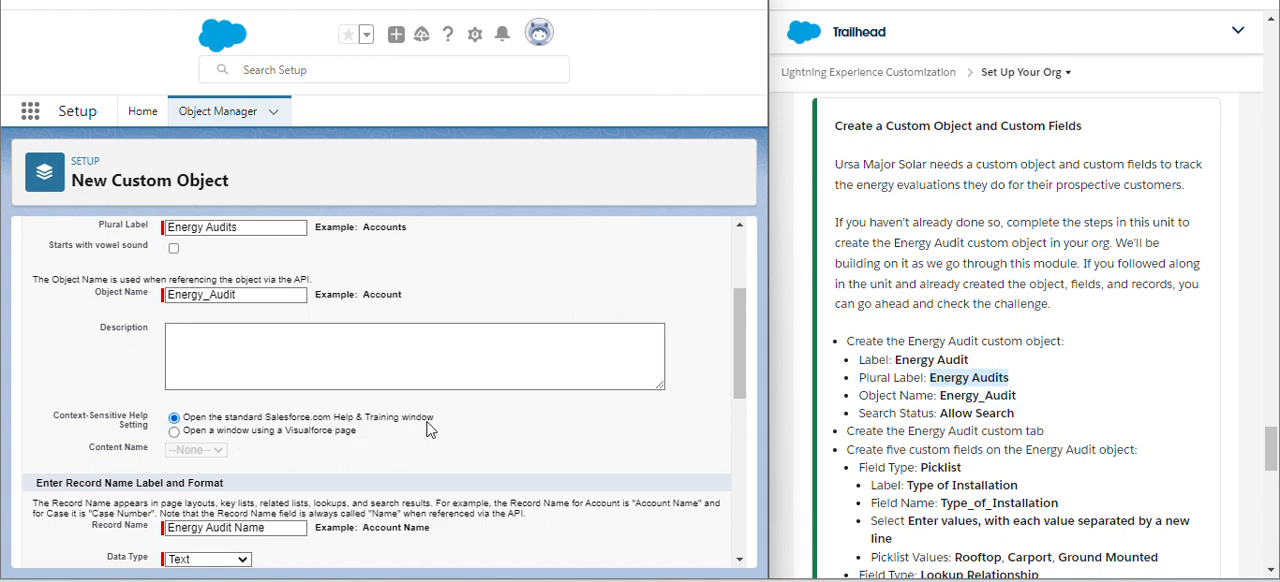
pyautogui.scroll(-3, 429, 429)
pyautogui.scroll(-1, 429, 429)
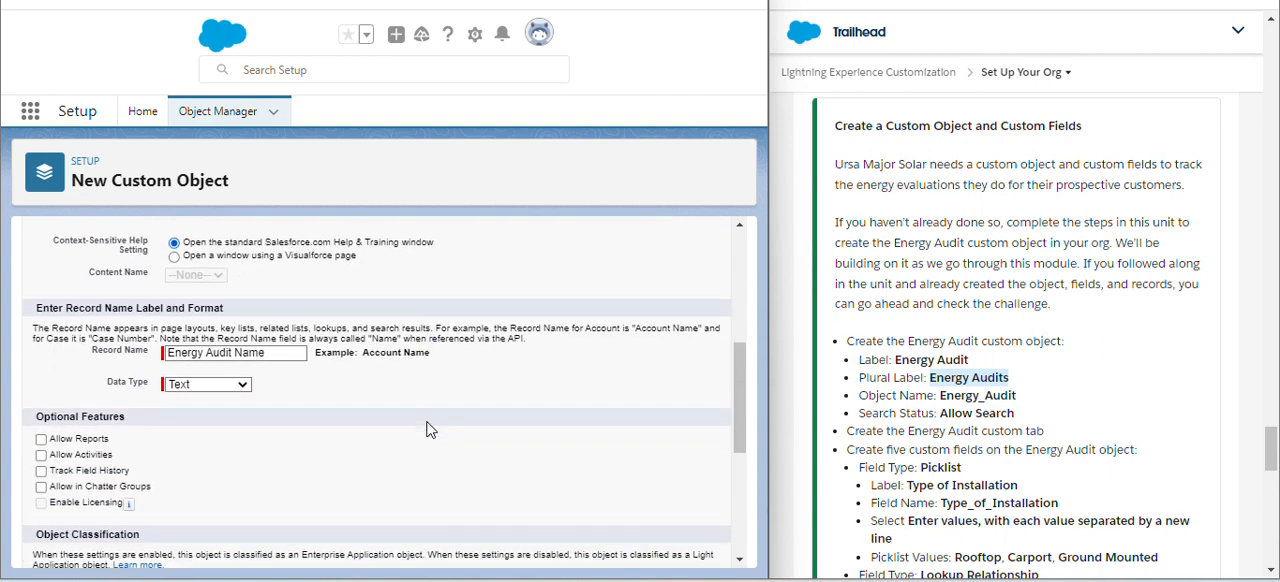
pyautogui.scroll(-4, 155, 460)
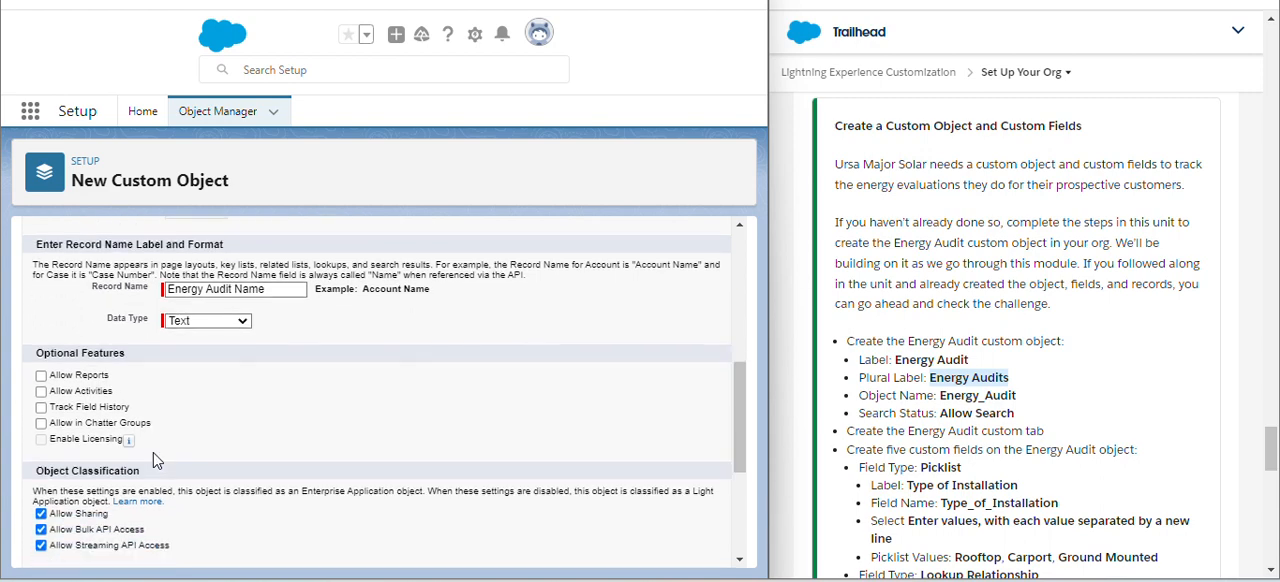
pyautogui.scroll(-2, 155, 460)
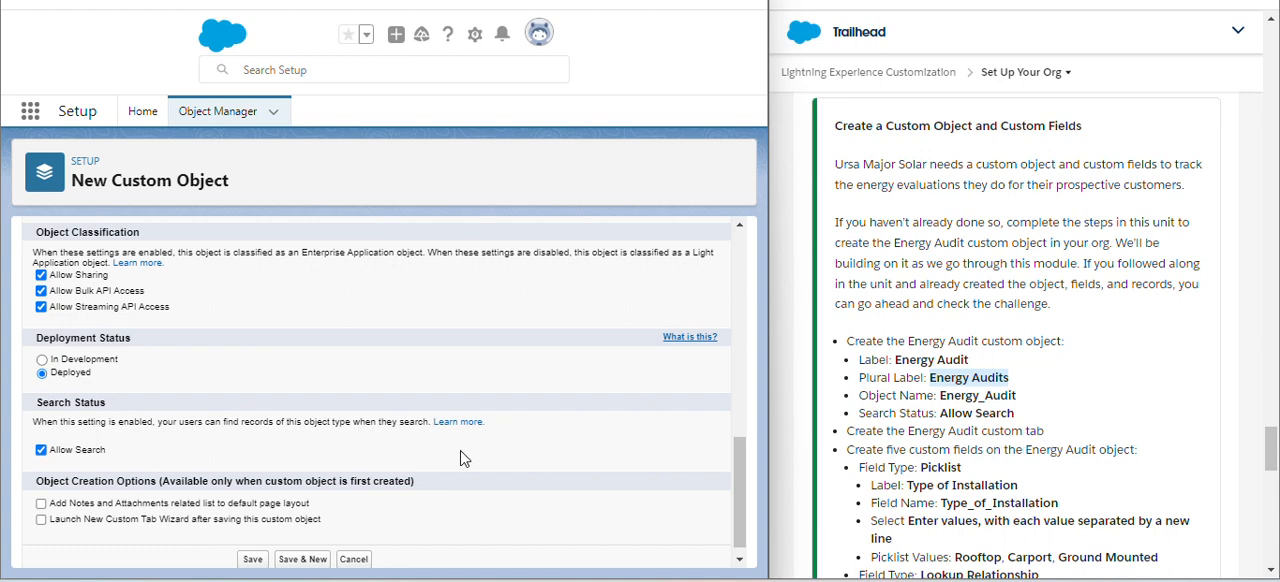
pyautogui.scroll(-1, 463, 455)
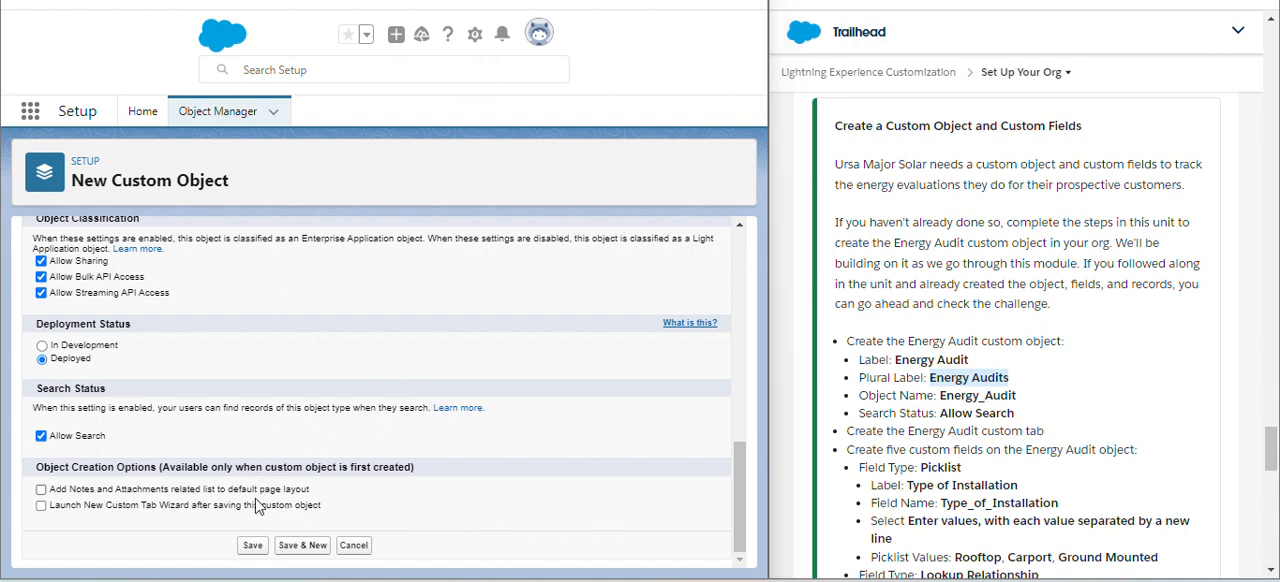
pyautogui.click(253, 546)
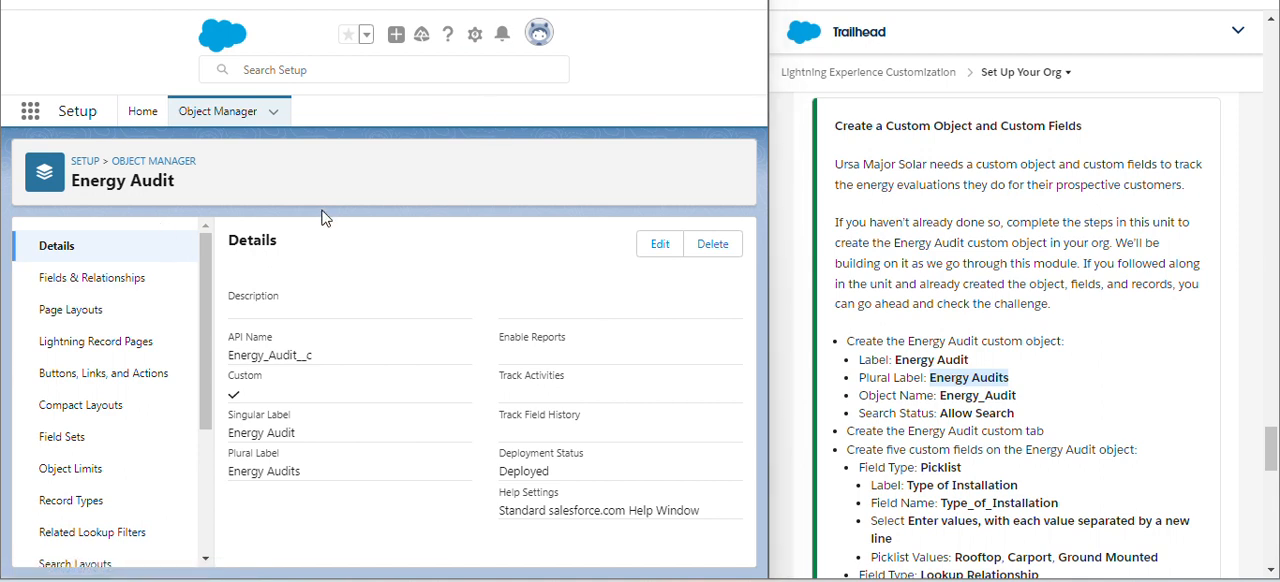
# - Find the Tabs setup page by searching Setup for "tab" and start a new custom object tab
pyautogui.click(217, 120)
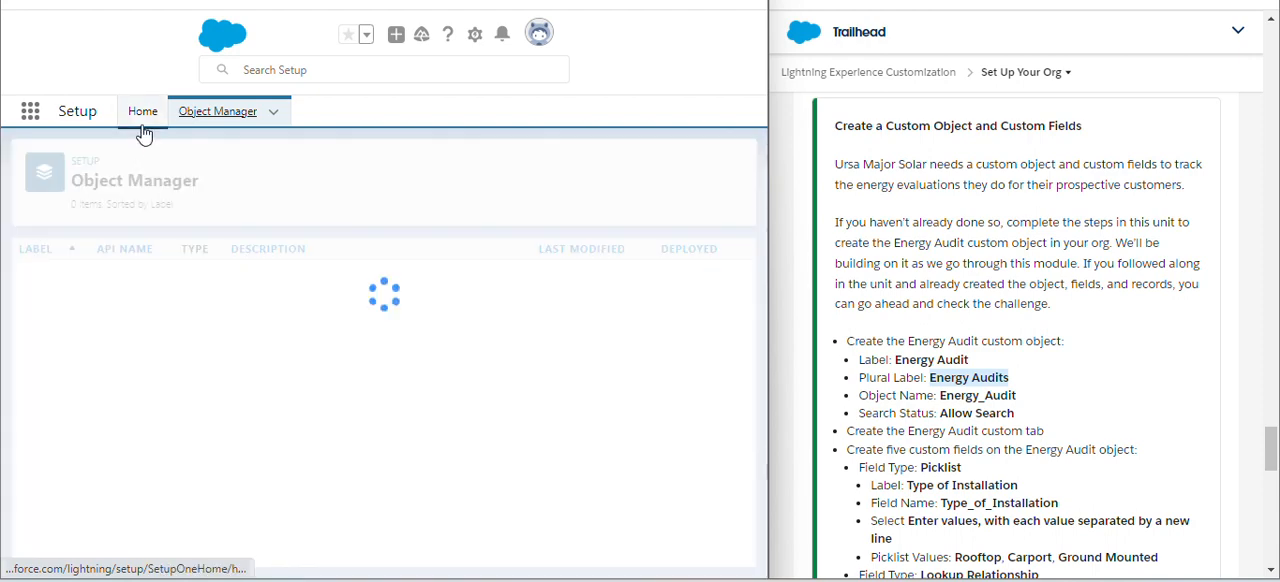
pyautogui.click(142, 115)
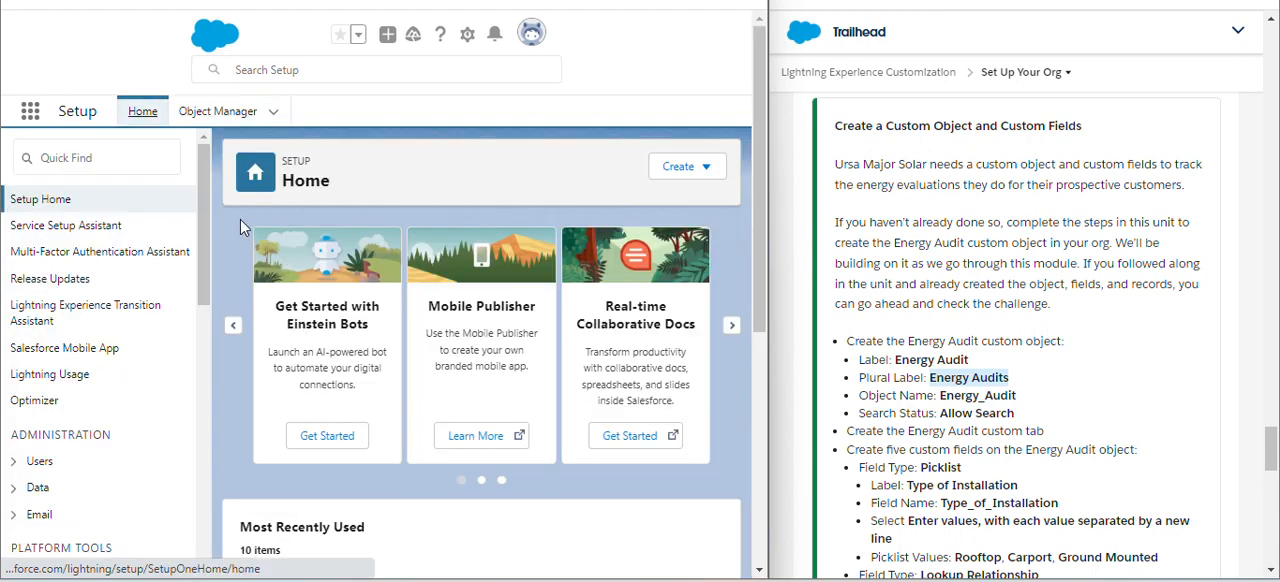
pyautogui.click(113, 155)
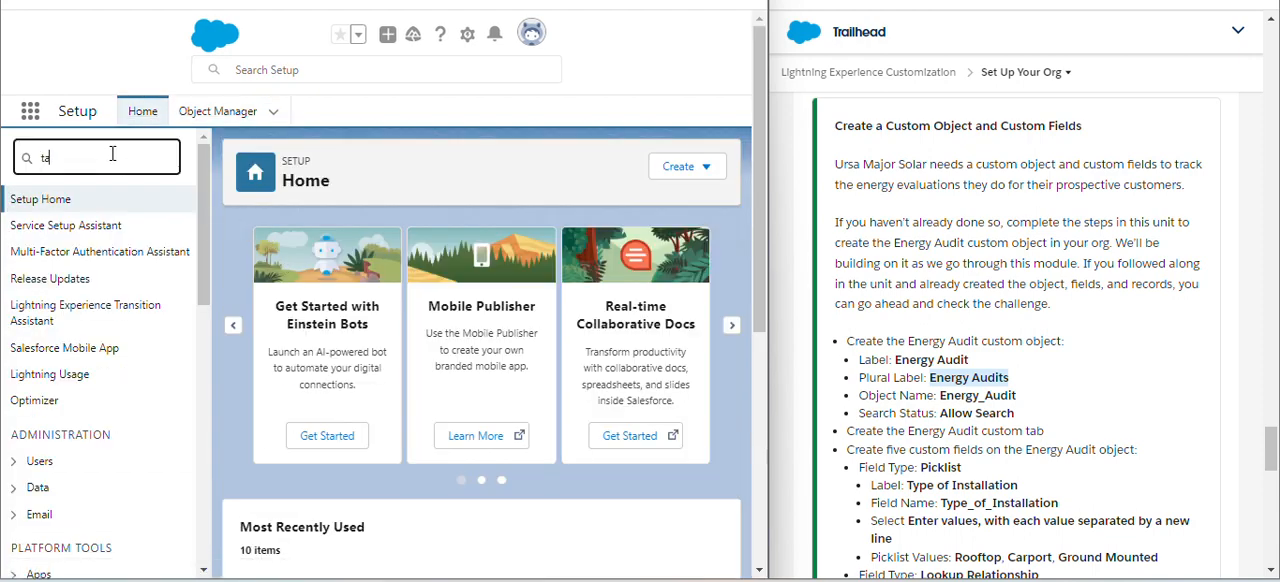
pyautogui.write('tab')
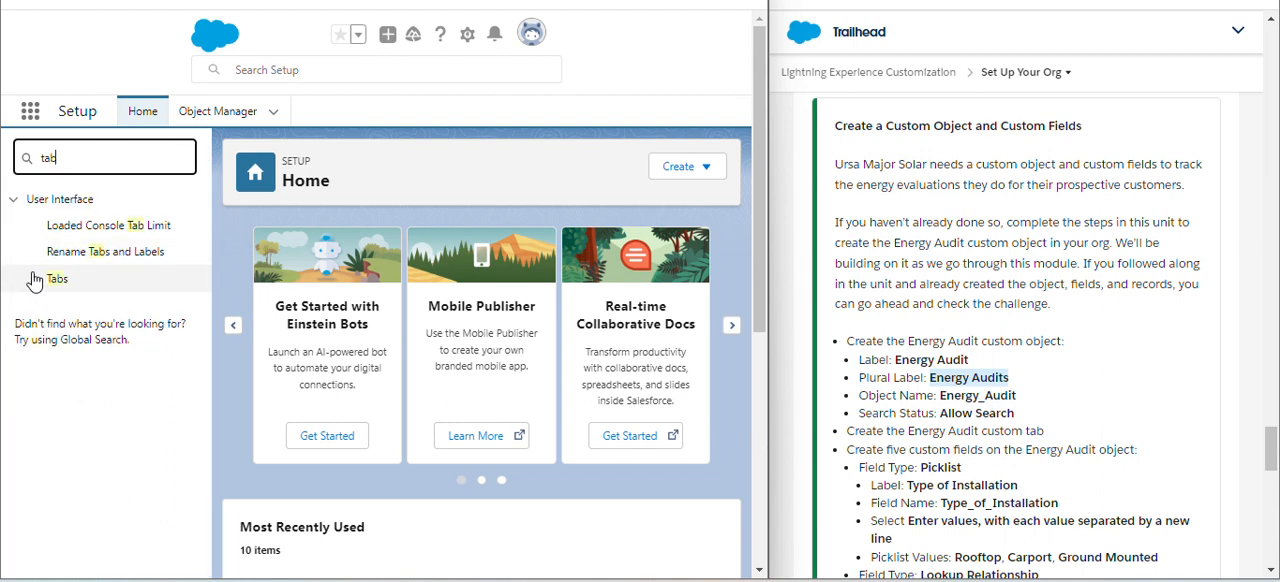
pyautogui.click(57, 288)
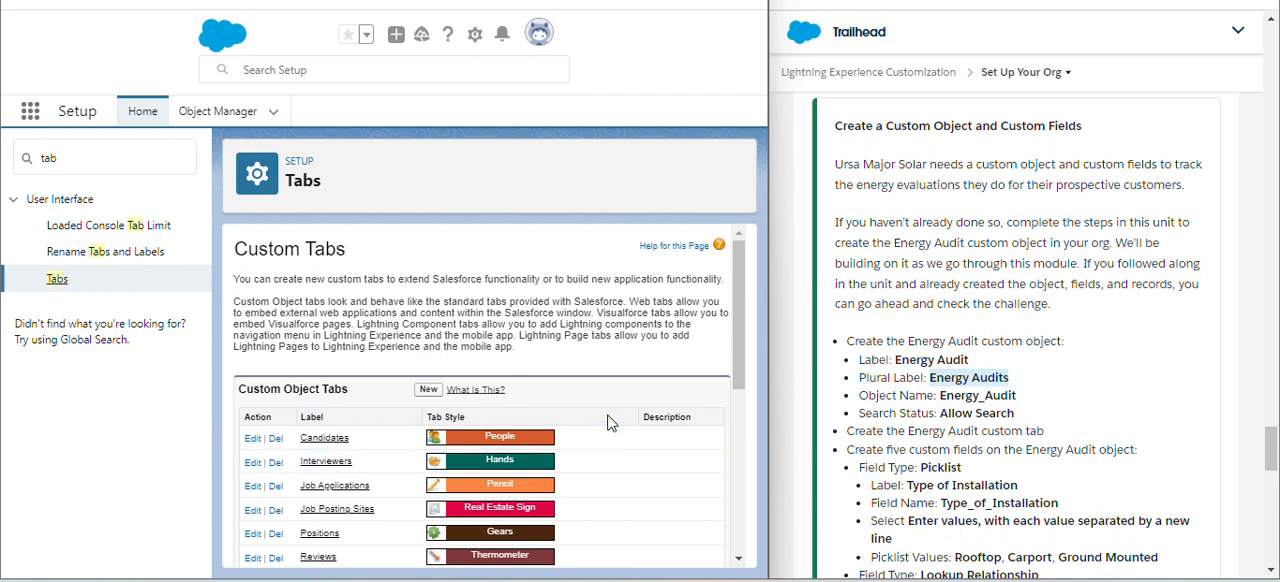
pyautogui.scroll(-1, 612, 424)
pyautogui.click(428, 381)
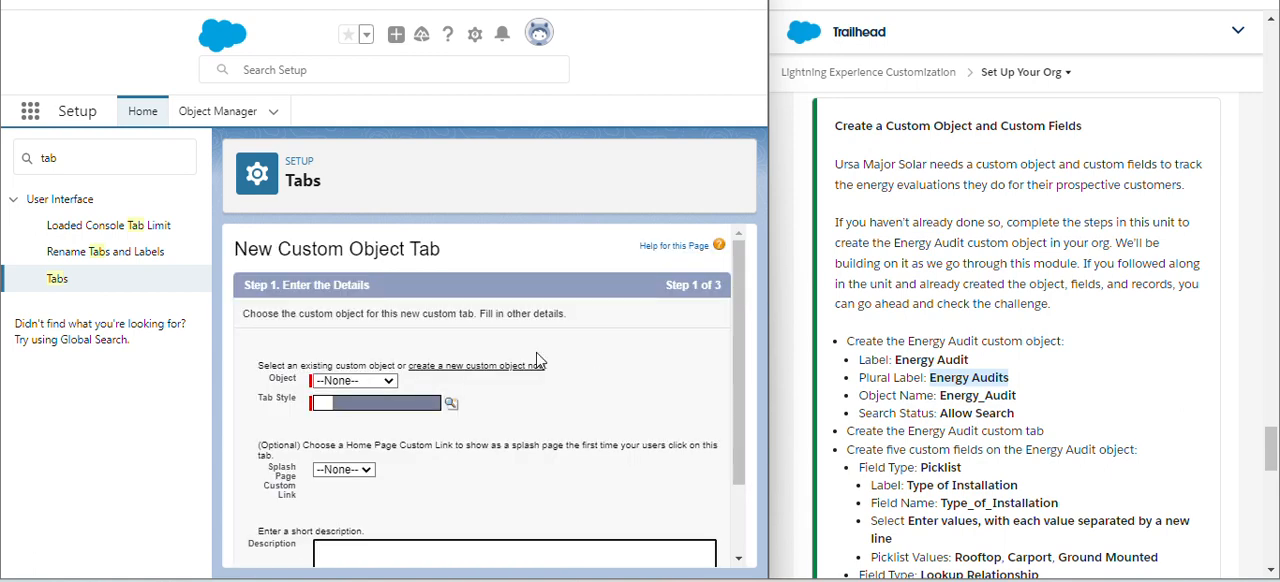
# - Assign the Energy Audit object and the Globe tab style to the new tab, and continue to the profile settings
pyautogui.scroll(-1, 537, 360)
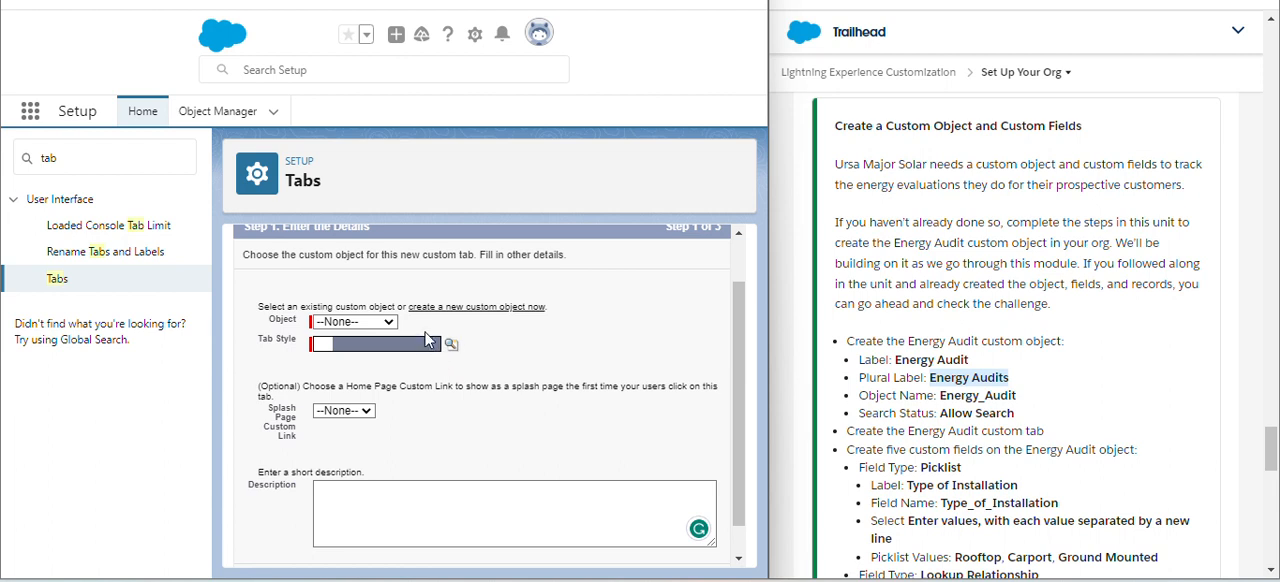
pyautogui.click(393, 323)
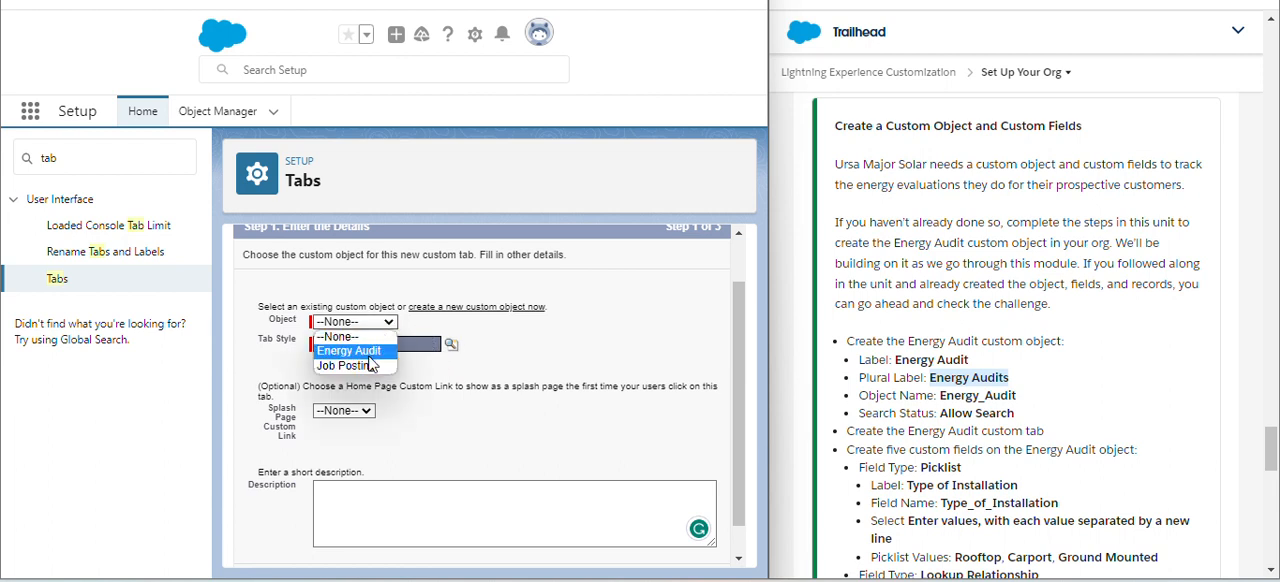
pyautogui.click(369, 355)
pyautogui.click(540, 350)
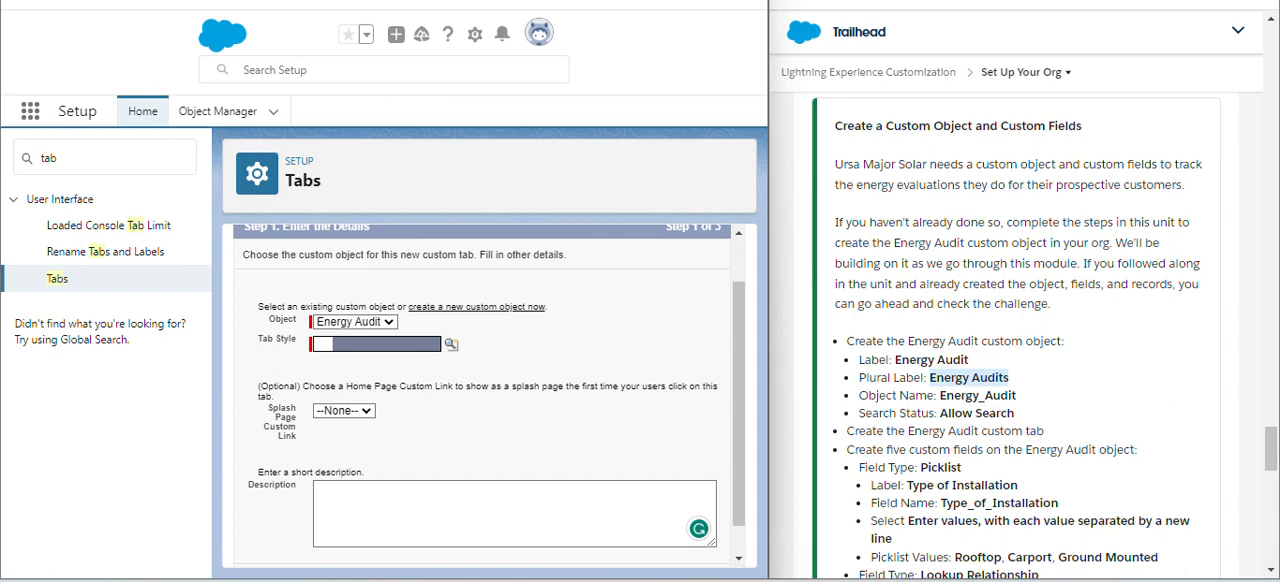
pyautogui.click(384, 352)
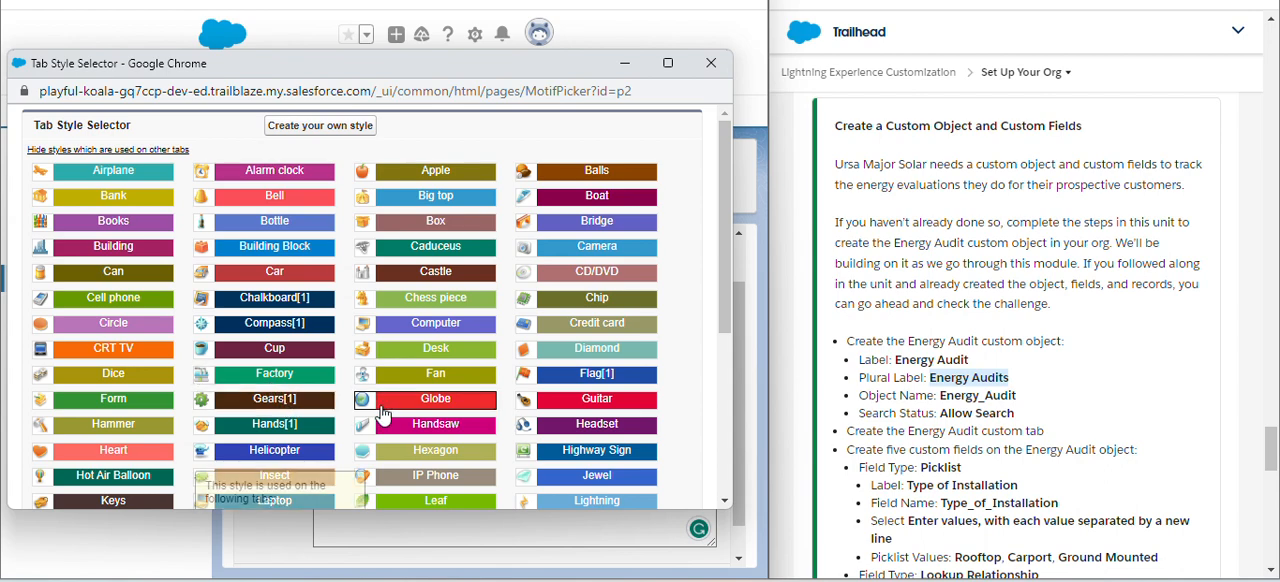
pyautogui.click(409, 412)
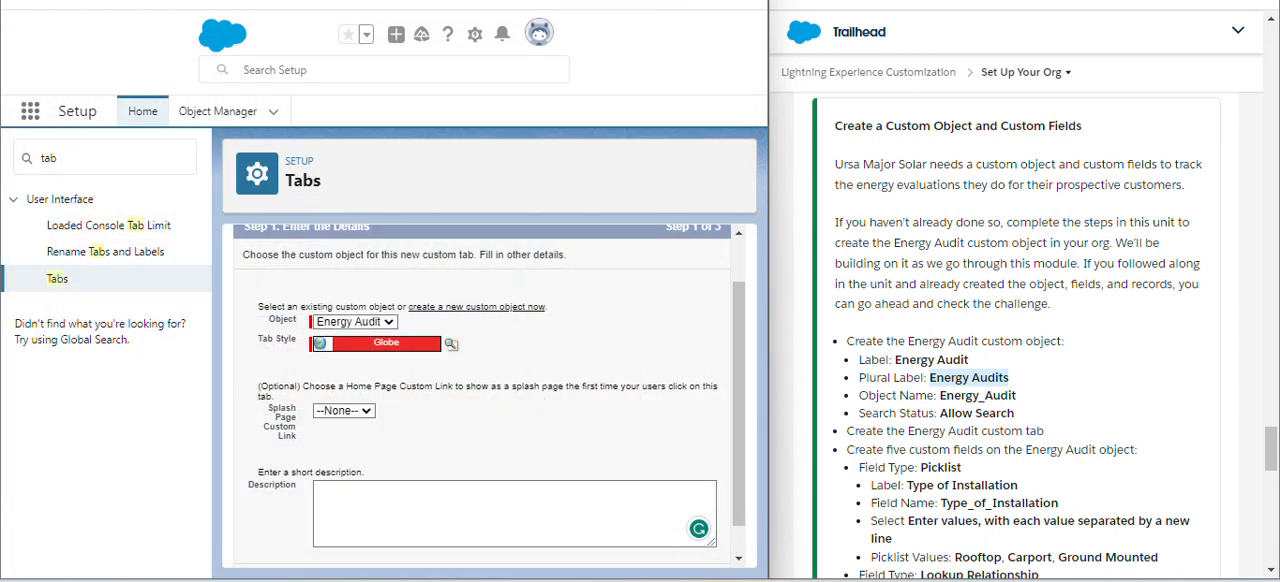
pyautogui.scroll(-1, 624, 311)
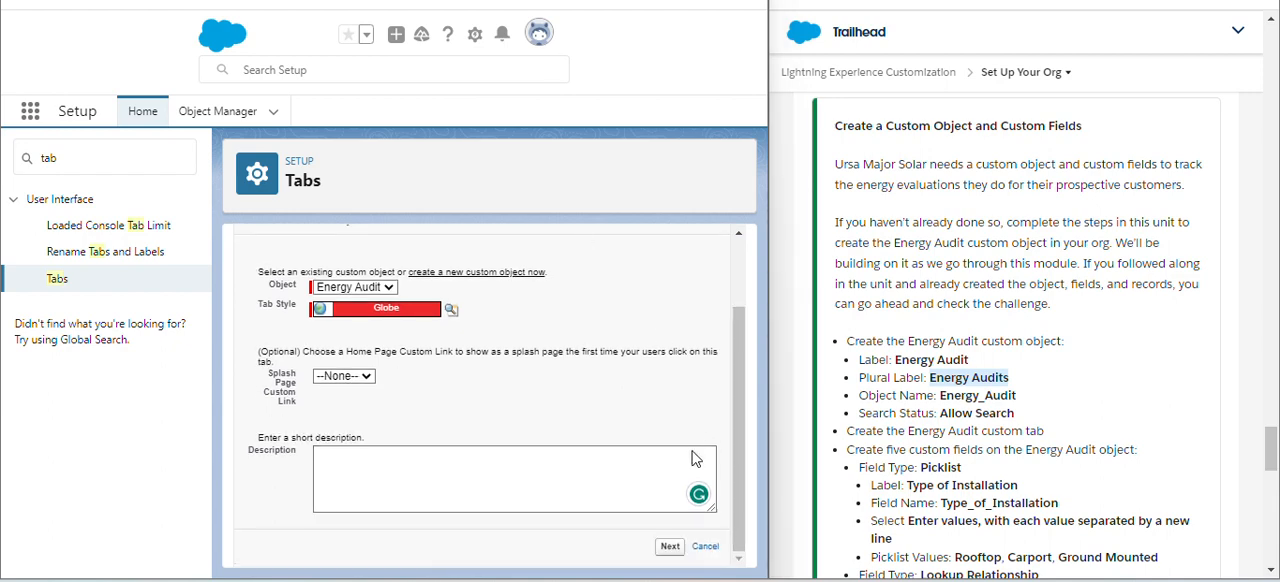
pyautogui.click(670, 547)
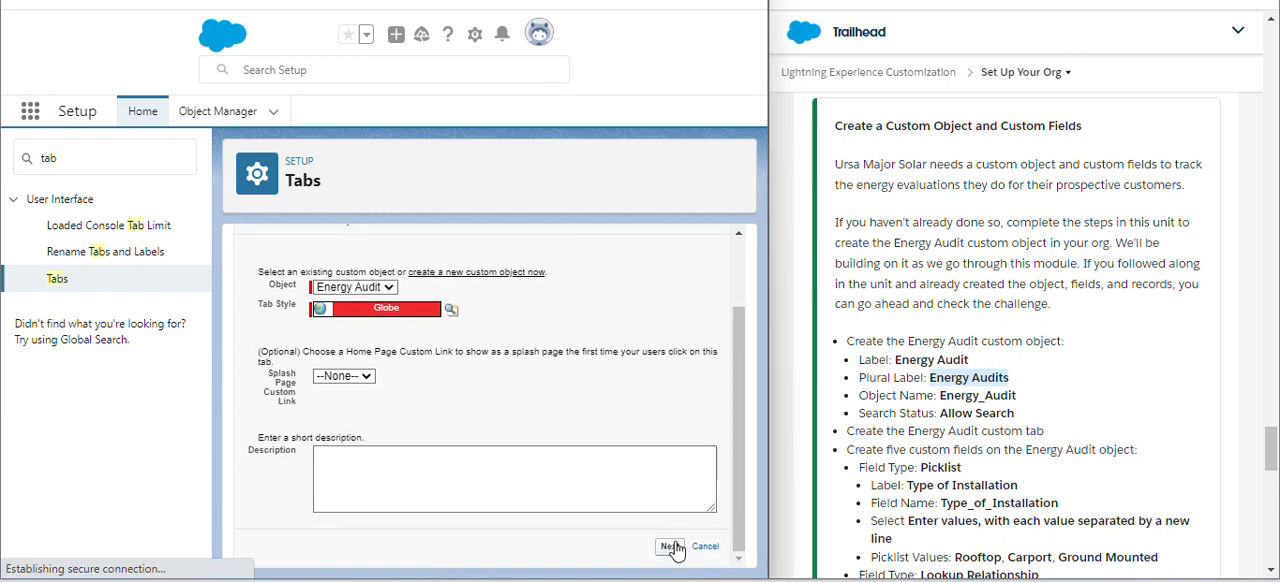
# - Keep the Default On tab visibility for all profiles and continue to the custom app assignment
pyautogui.scroll(-1, 615, 407)
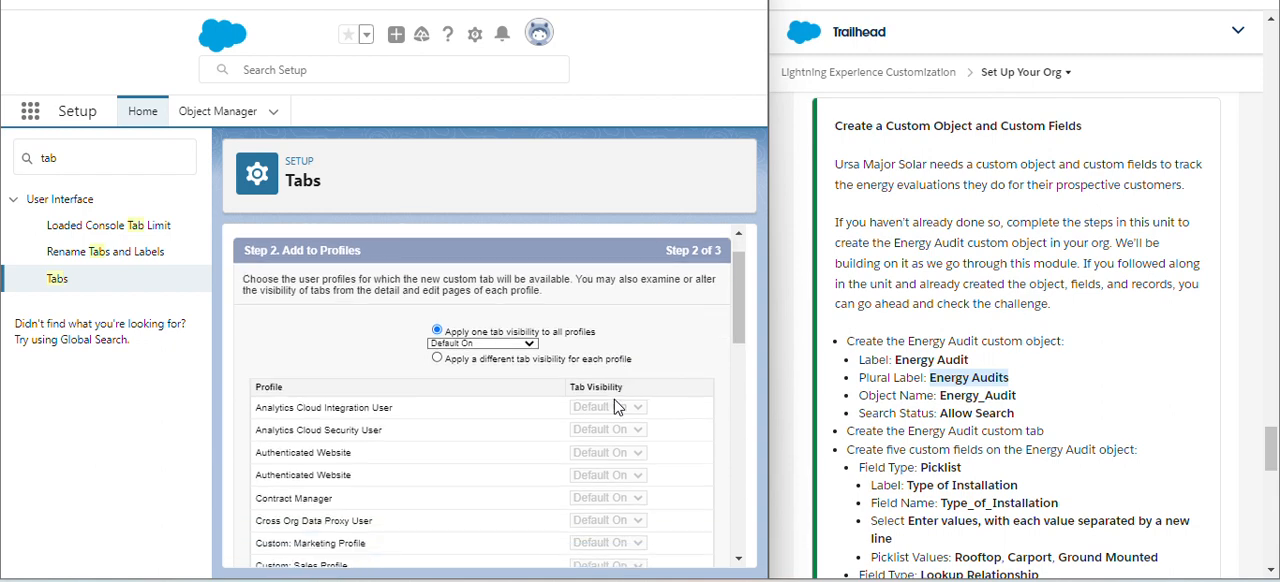
pyautogui.scroll(-2, 615, 407)
pyautogui.scroll(-1, 613, 397)
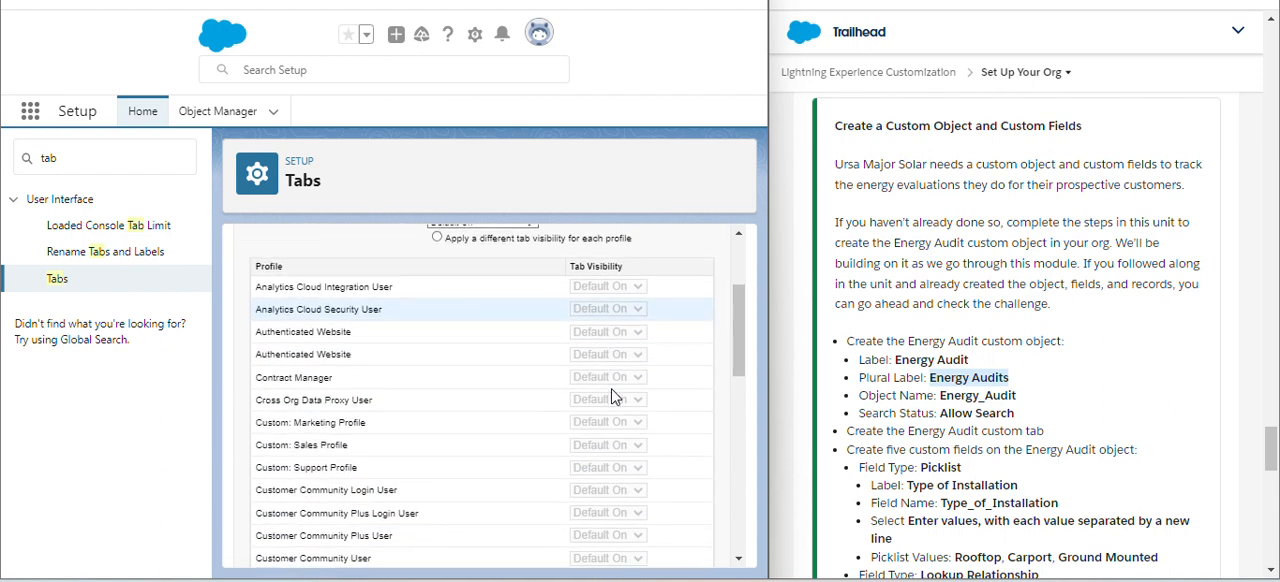
pyautogui.scroll(-10, 600, 383)
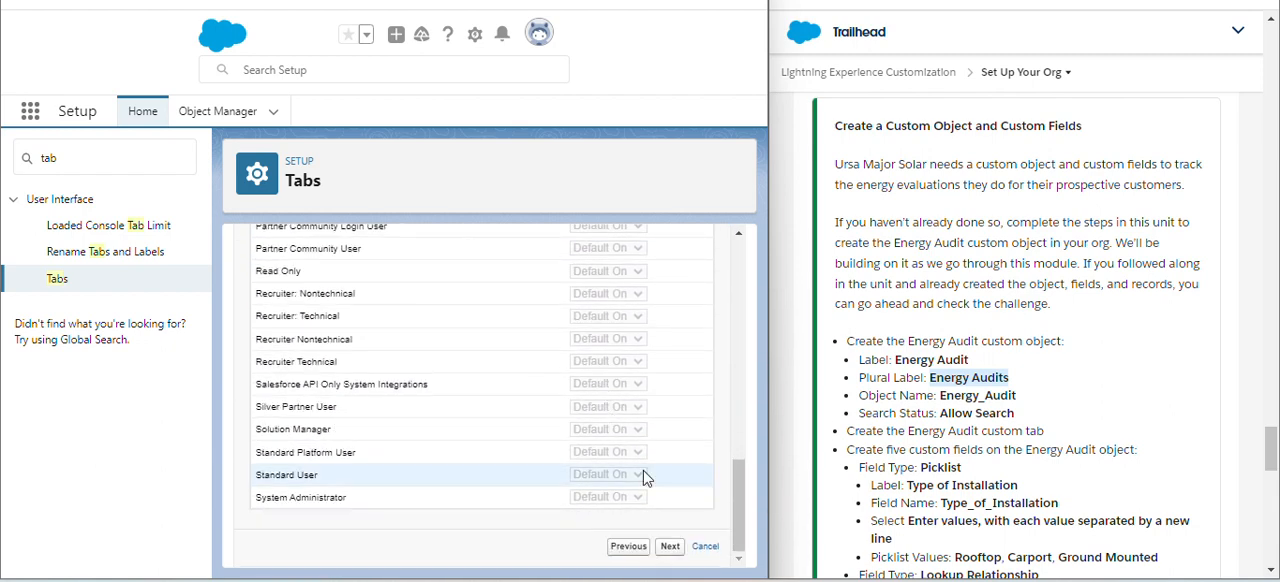
pyautogui.click(669, 547)
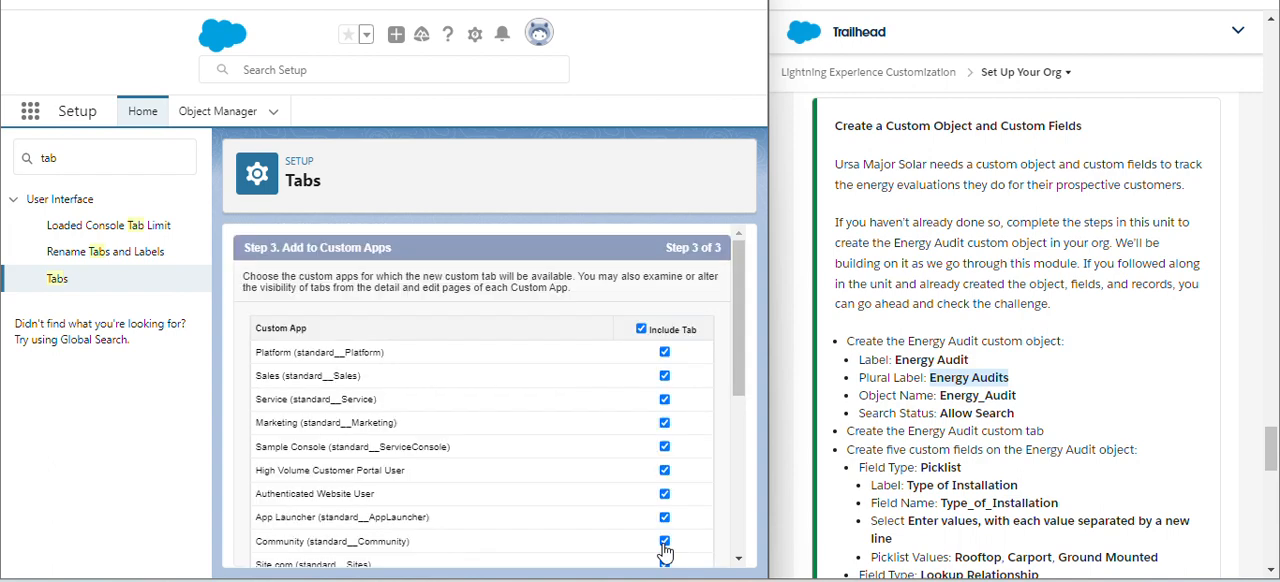
# - Keep the new tab included in all custom apps, save it, and check for Energy Audits among the custom object tabs
pyautogui.click(664, 352)
pyautogui.scroll(-5, 480, 400)
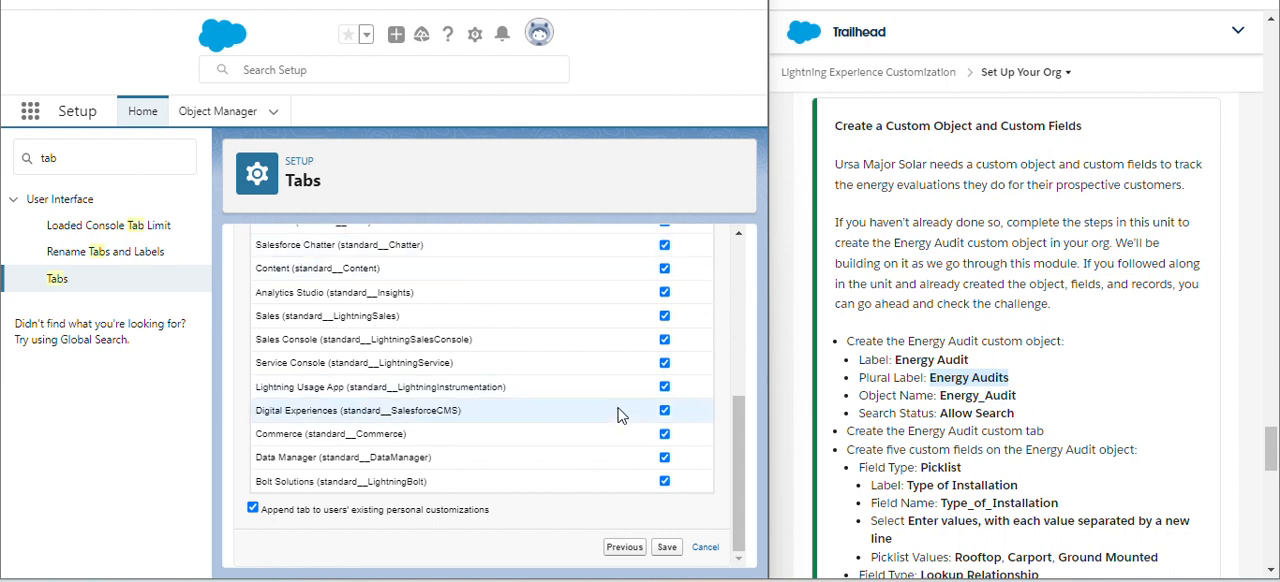
pyautogui.click(674, 550)
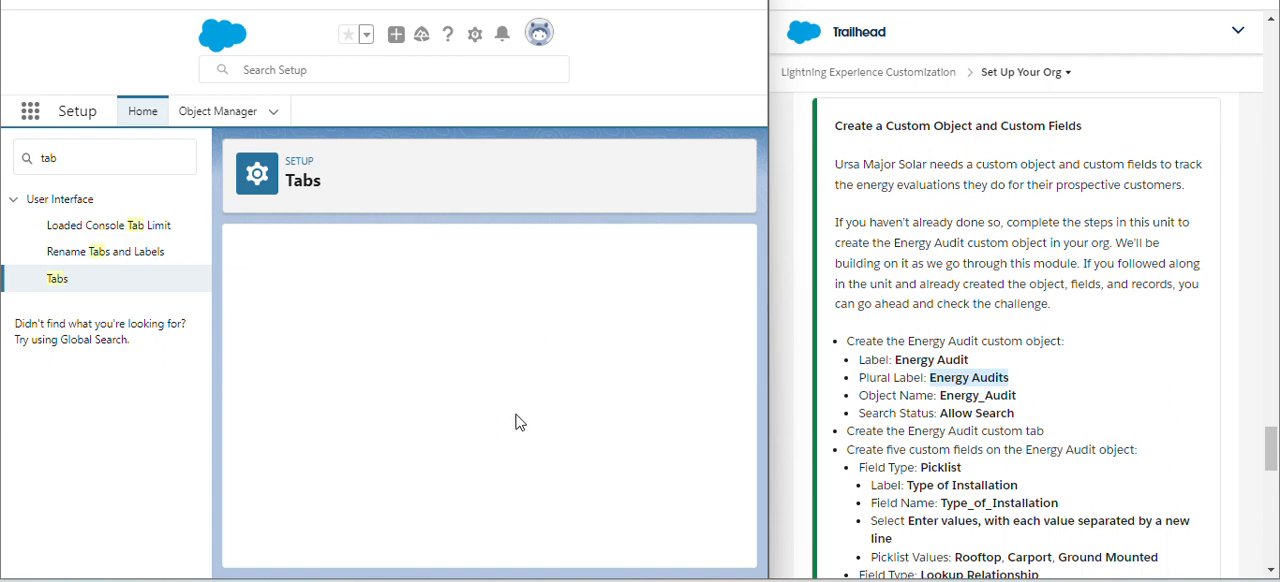
pyautogui.scroll(-4, 398, 386)
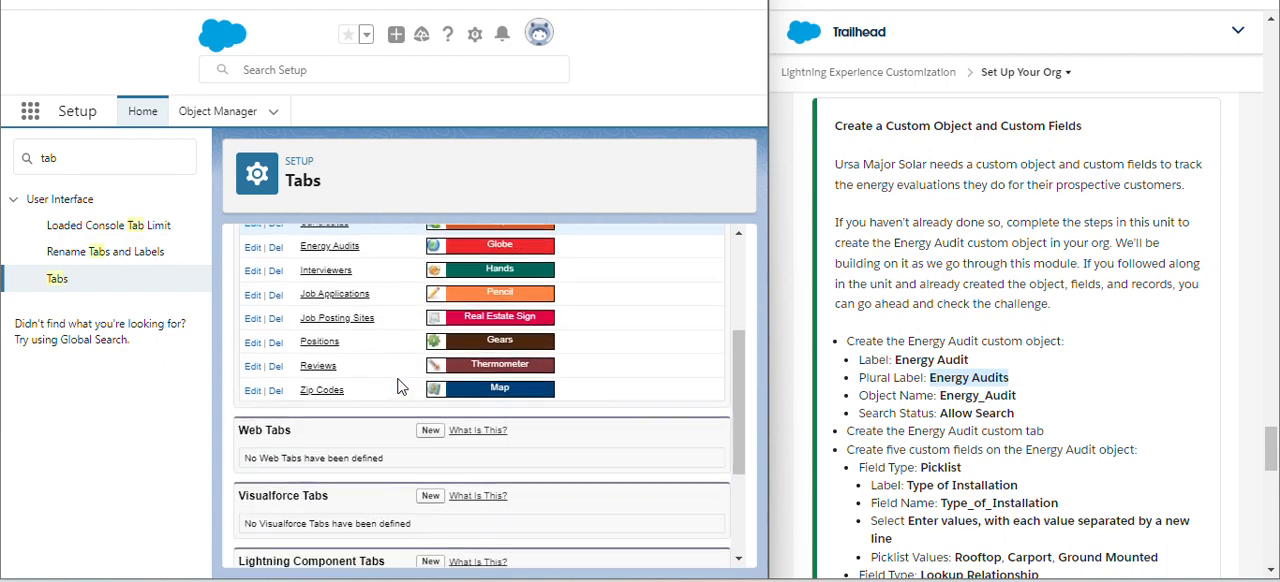
pyautogui.scroll(2, 400, 380)
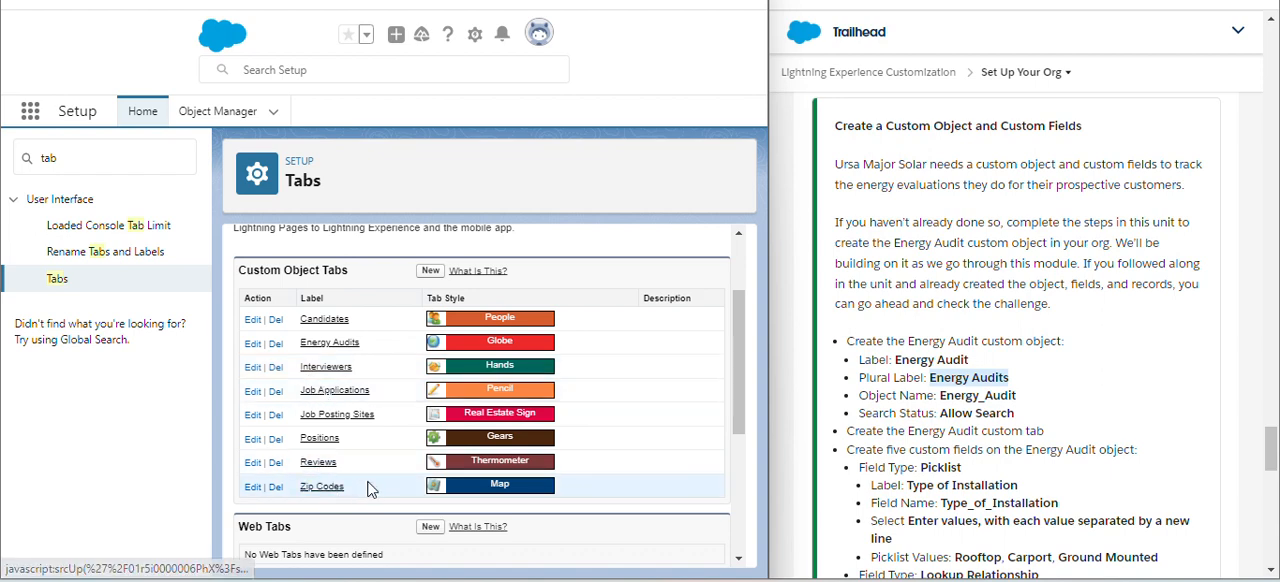
pyautogui.scroll(-3, 366, 500)
pyautogui.scroll(-2, 366, 503)
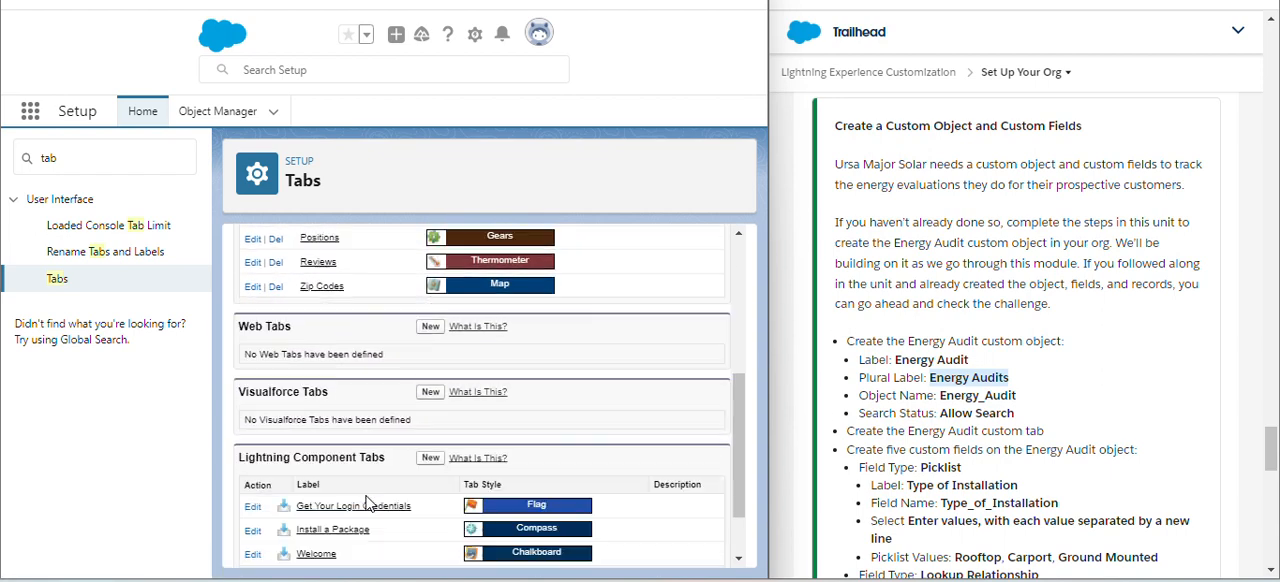
pyautogui.scroll(1, 366, 503)
pyautogui.scroll(3, 366, 503)
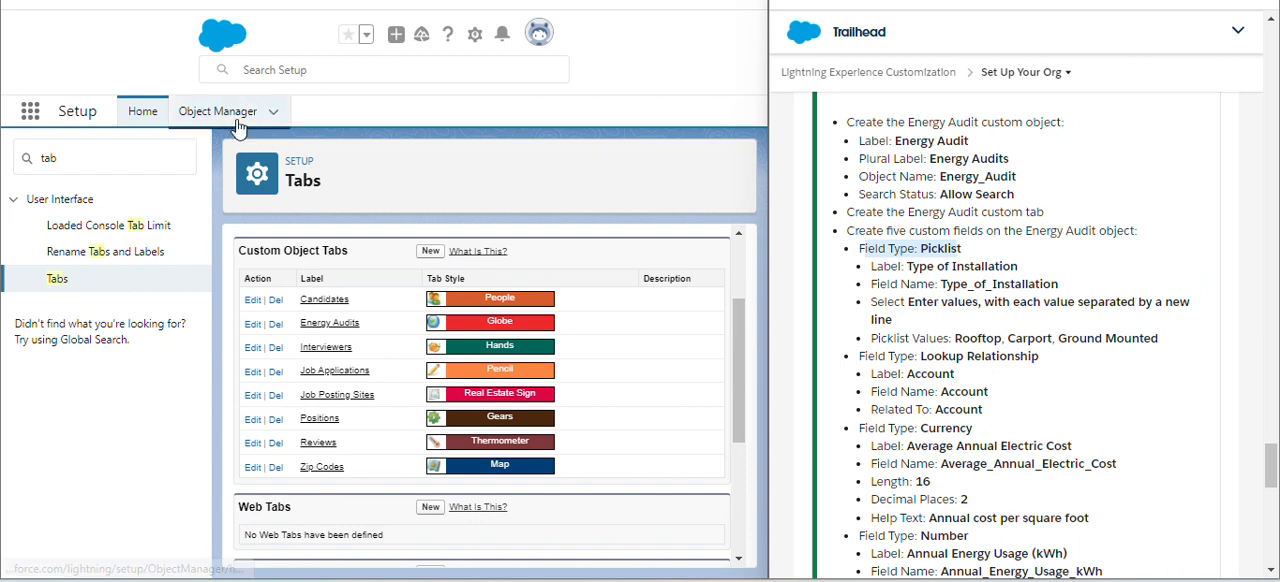
# - Find the Energy Audit object in Object Manager by searching for "ener" and open its Fields & Relationships
pyautogui.click(230, 113)
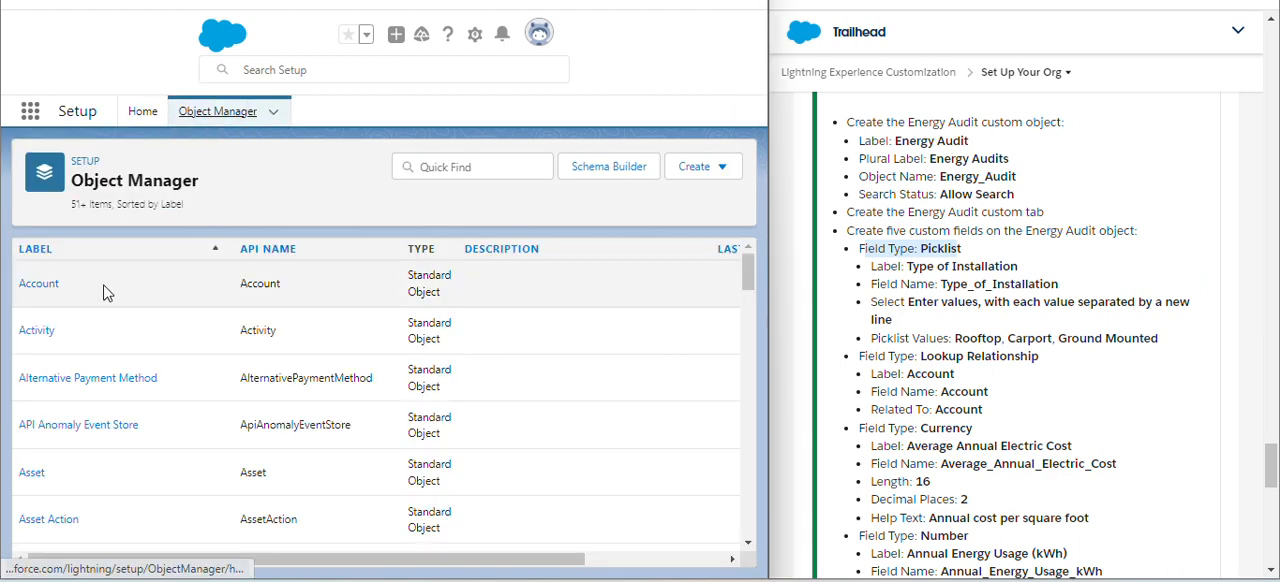
pyautogui.click(439, 171)
pyautogui.write('e')
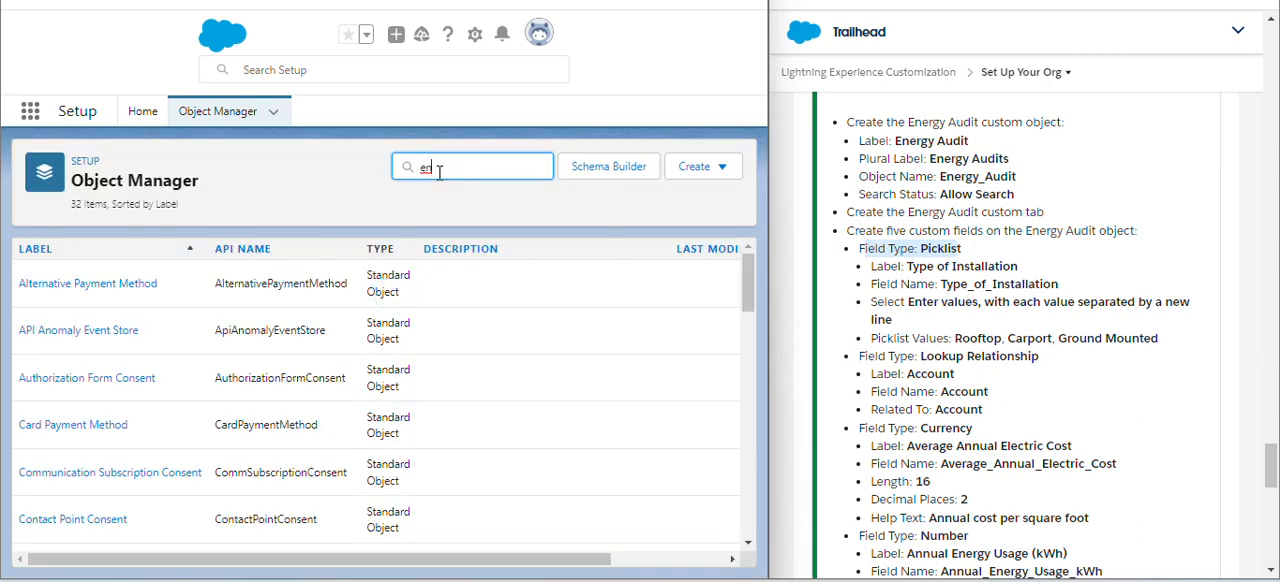
pyautogui.write('ner')
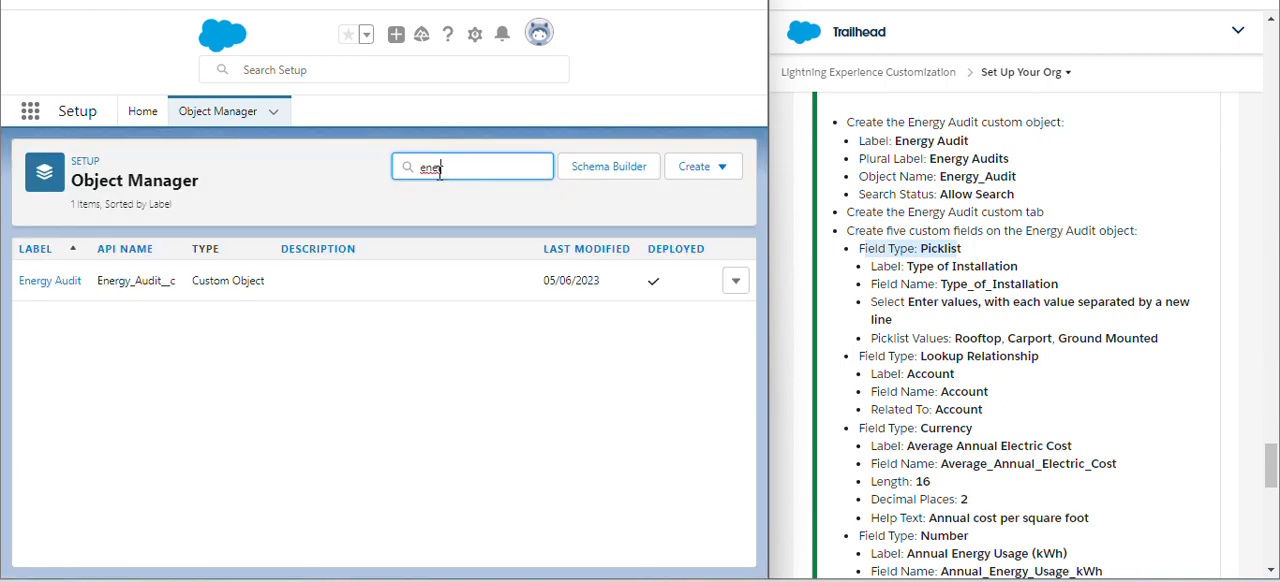
pyautogui.click(48, 281)
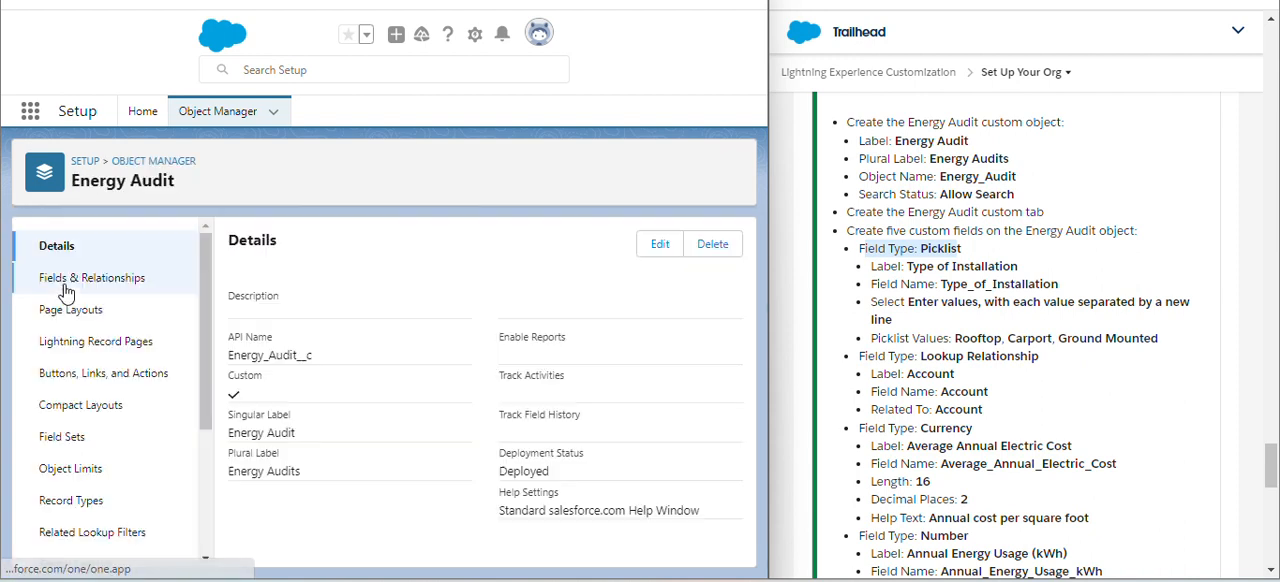
pyautogui.click(138, 290)
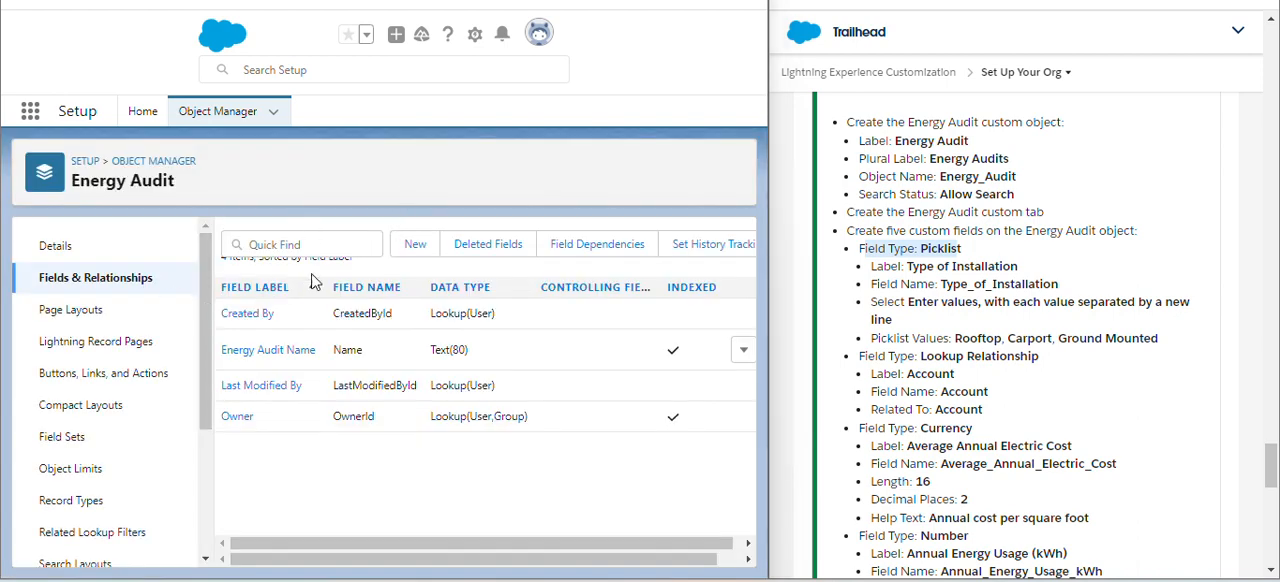
# - Start a new custom field on Energy Audit with the Picklist data type and continue to its details
pyautogui.click(412, 250)
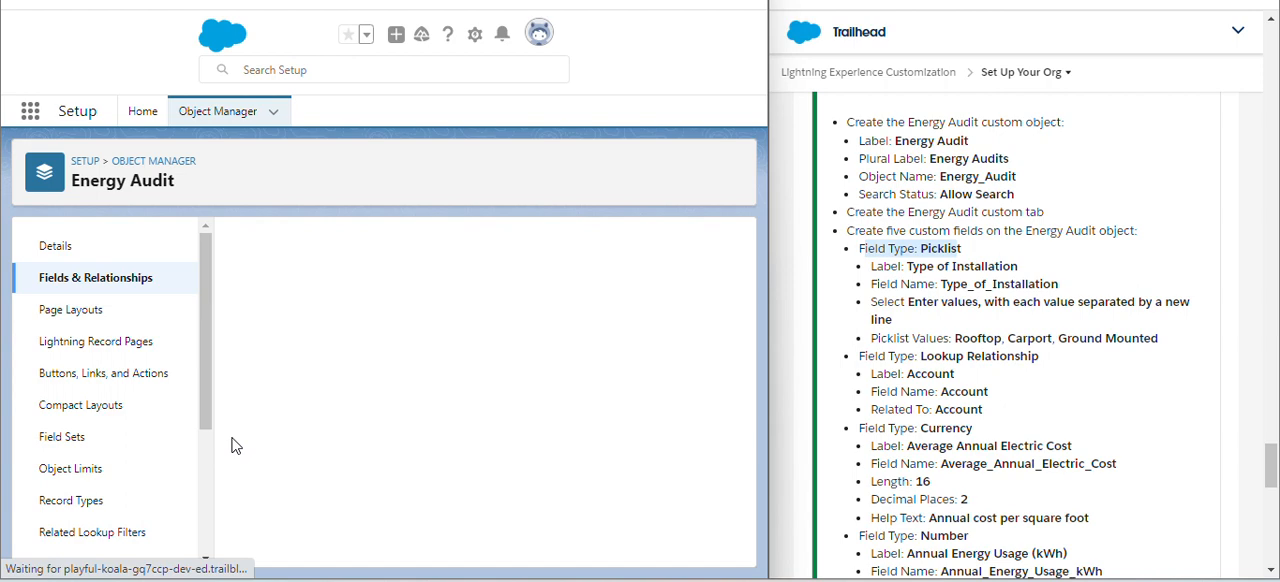
pyautogui.scroll(-2, 310, 380)
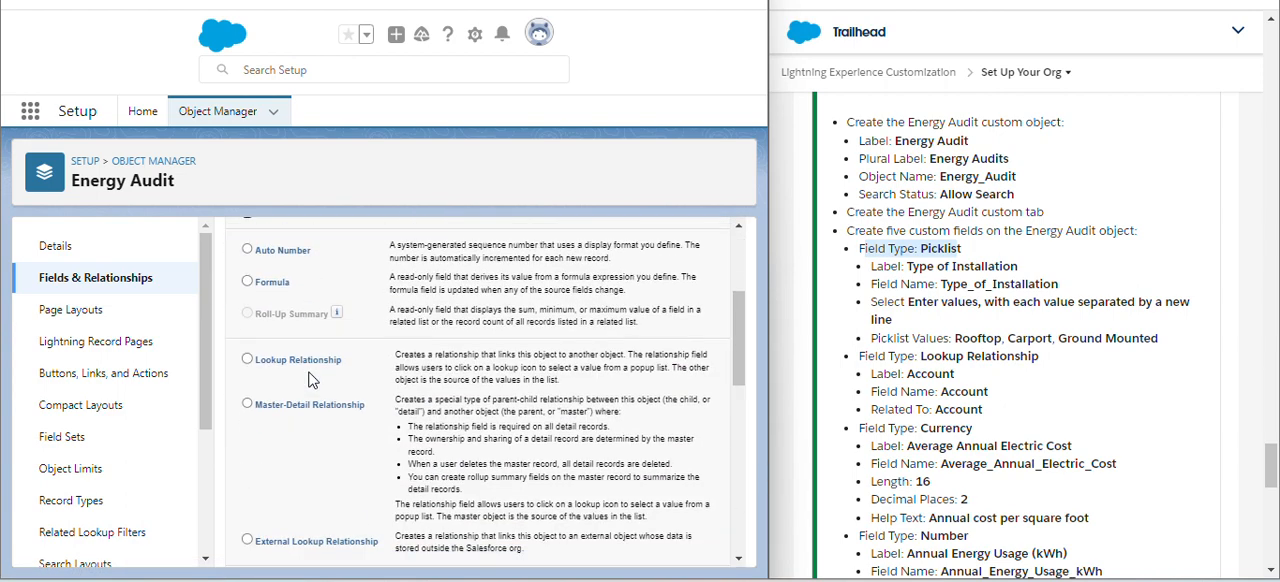
pyautogui.scroll(-3, 310, 380)
pyautogui.scroll(-2, 305, 416)
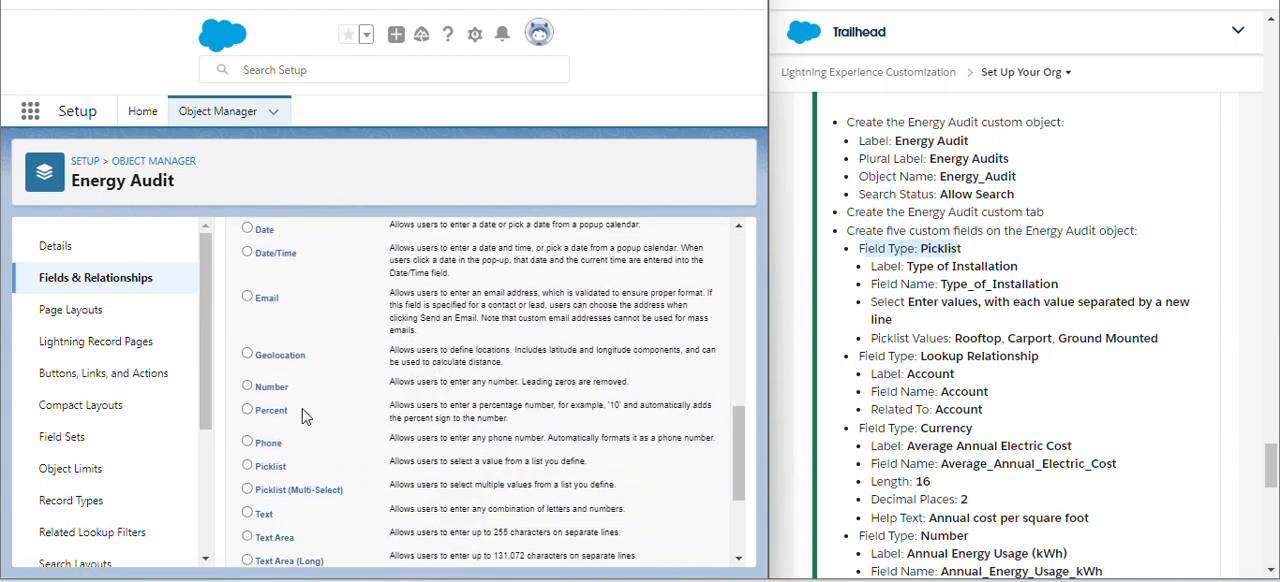
pyautogui.click(247, 466)
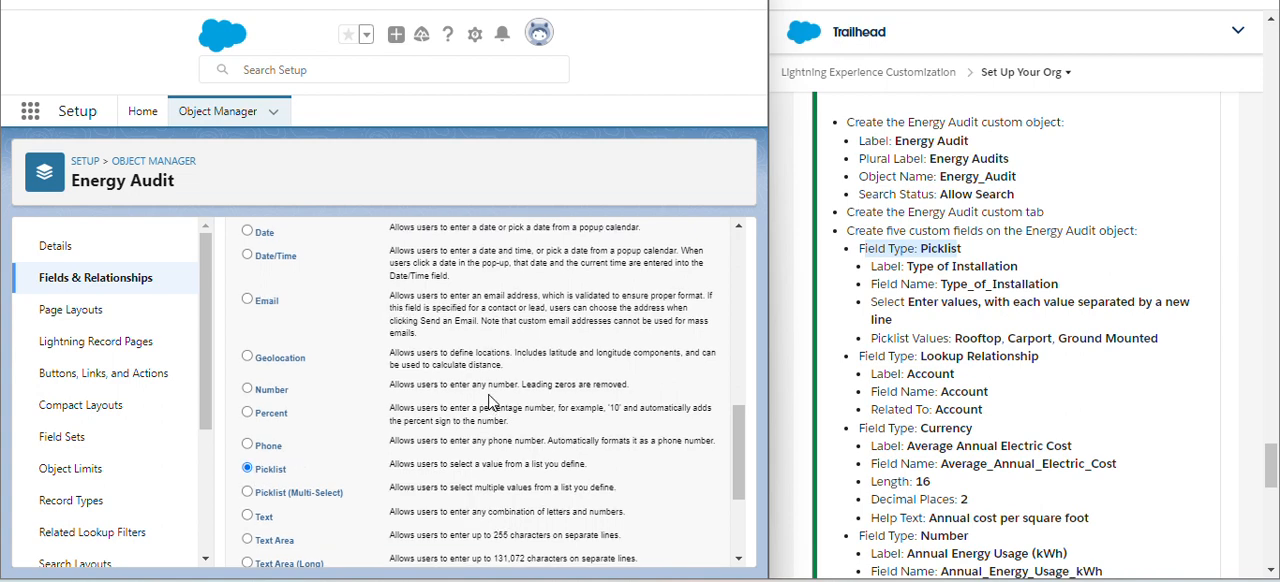
pyautogui.scroll(5, 490, 402)
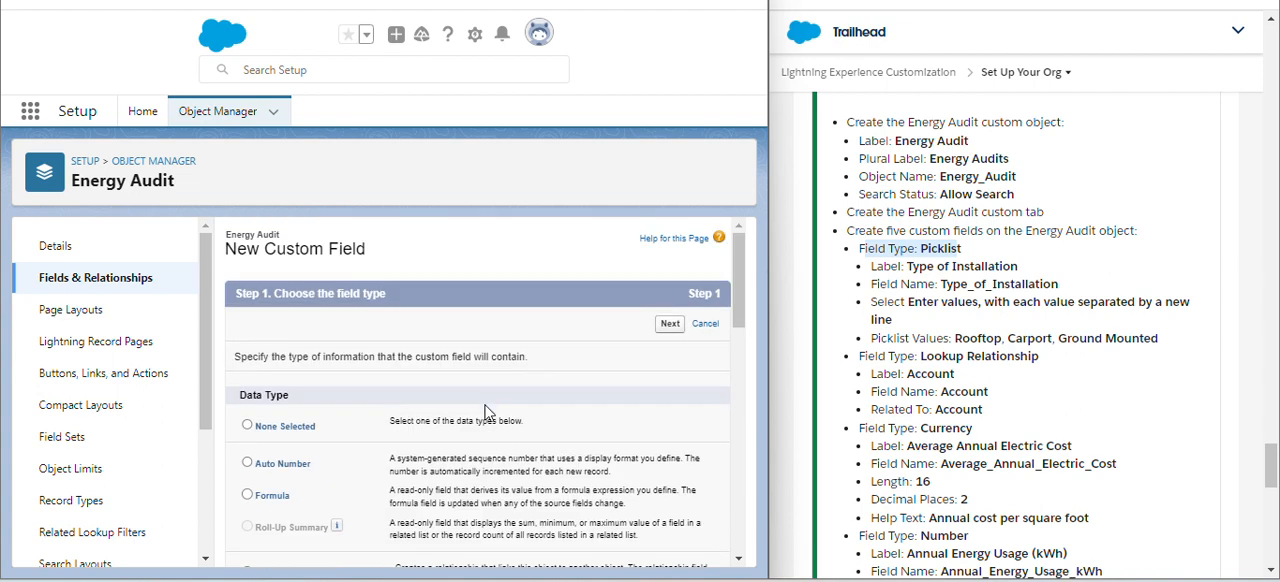
pyautogui.click(670, 325)
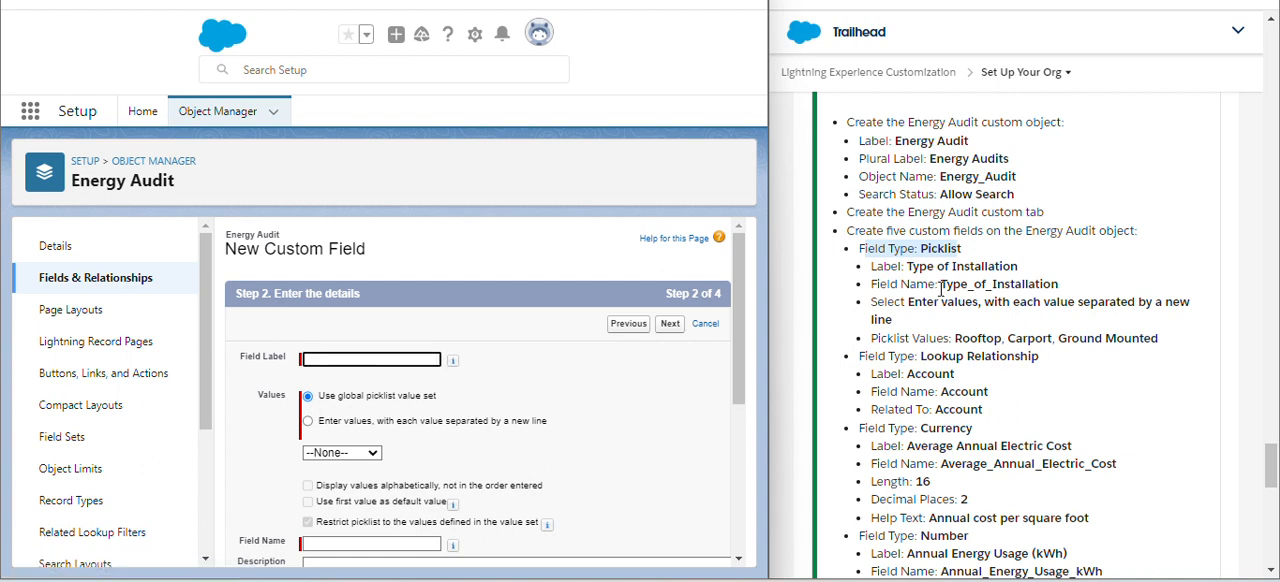
# - Copy Type of Installation from the challenge instructions into the field label, letting the field name fill in as Type_of_Installation
pyautogui.click(906, 267)
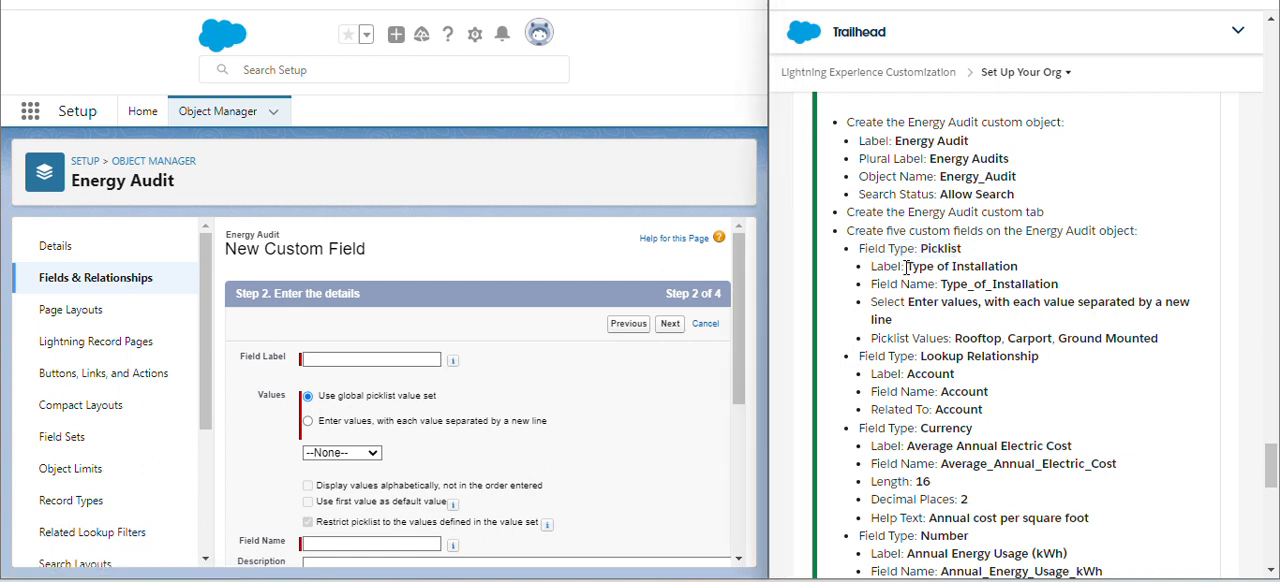
pyautogui.moveTo(906, 267); pyautogui.dragTo(1024, 274)
pyautogui.hotkey('ctrl', 'c')
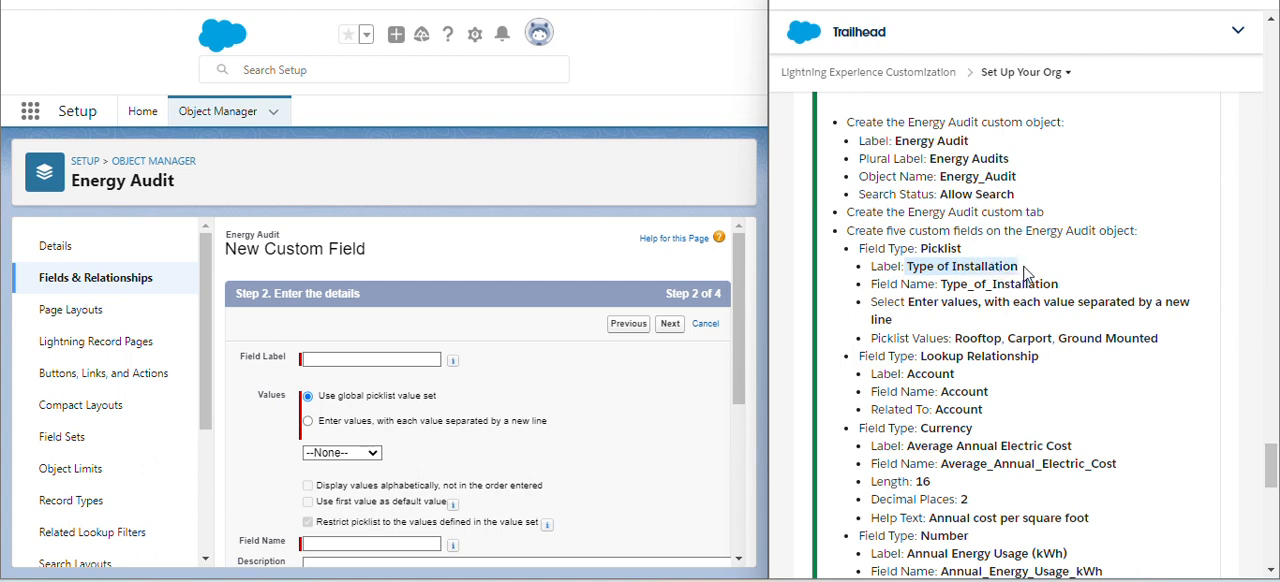
pyautogui.click(350, 359)
pyautogui.hotkey('ctrl', 'v')
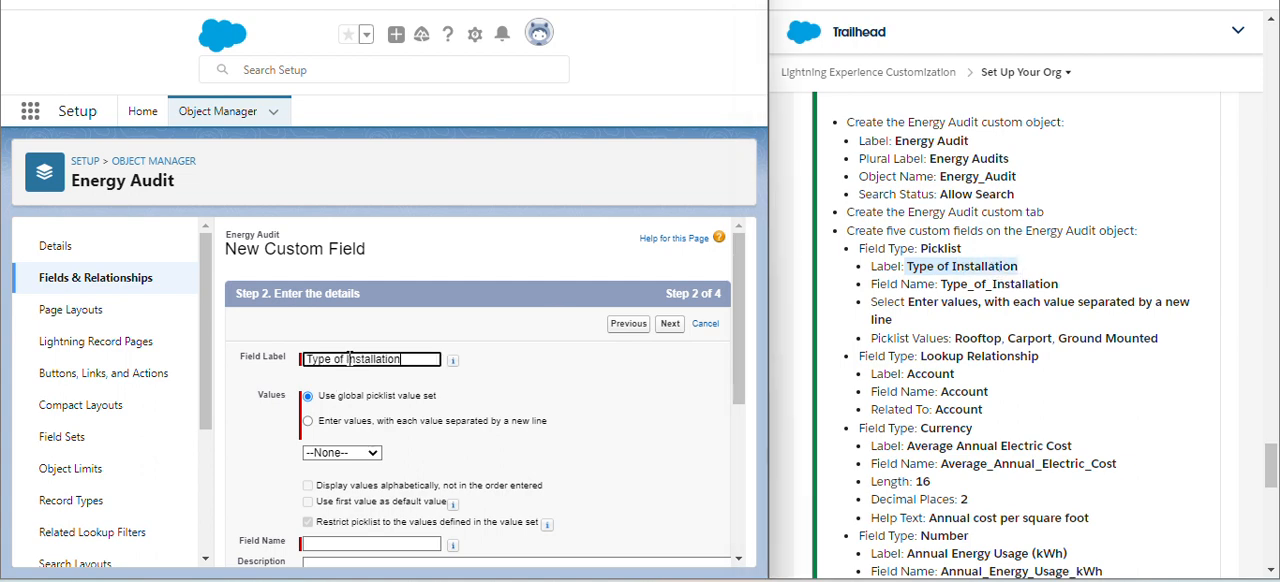
pyautogui.click(500, 400)
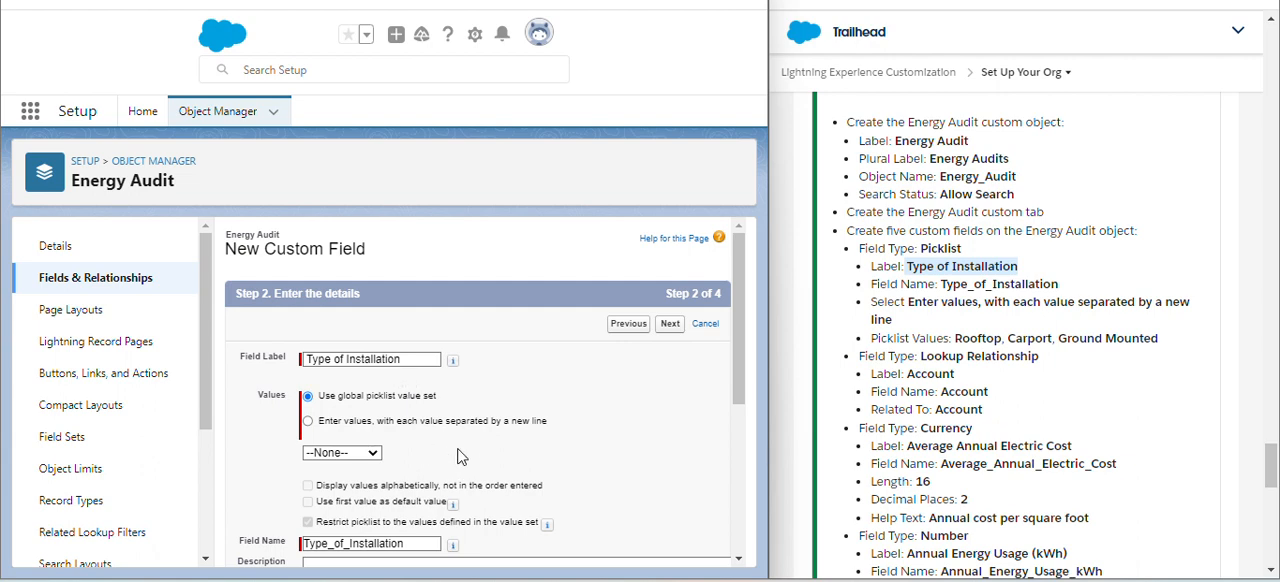
# - Choose to enter the picklist values directly and paste "Rooftop, Carport, Ground Mounted" from the challenge instructions as the values
pyautogui.scroll(-1, 430, 420)
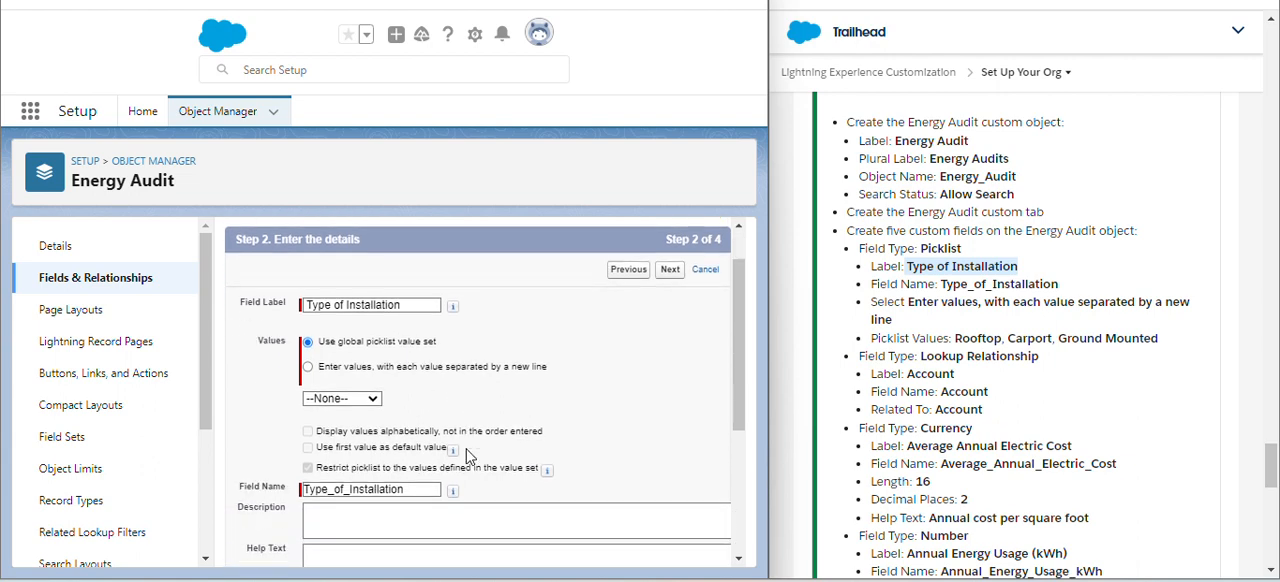
pyautogui.click(336, 362)
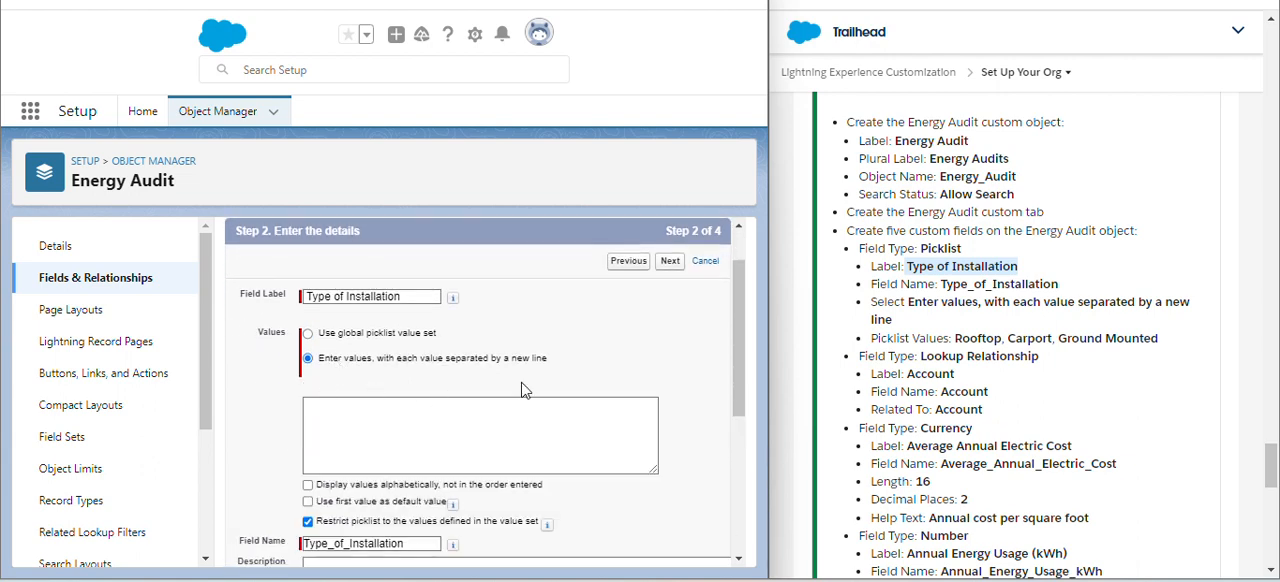
pyautogui.scroll(-1, 540, 382)
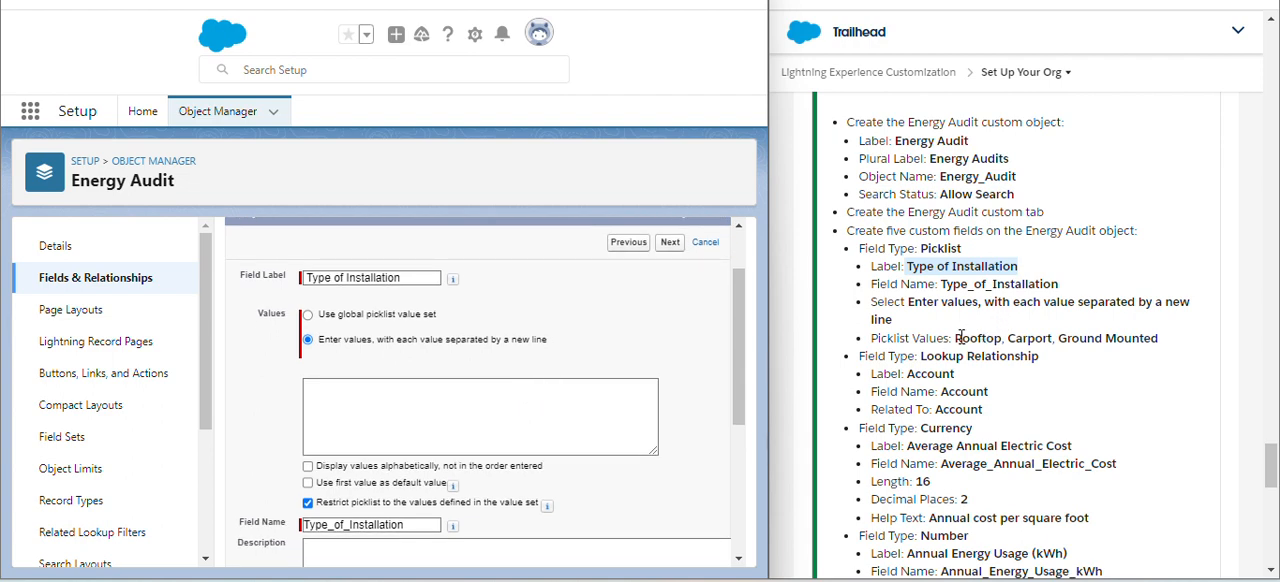
pyautogui.moveTo(956, 338); pyautogui.dragTo(1156, 340)
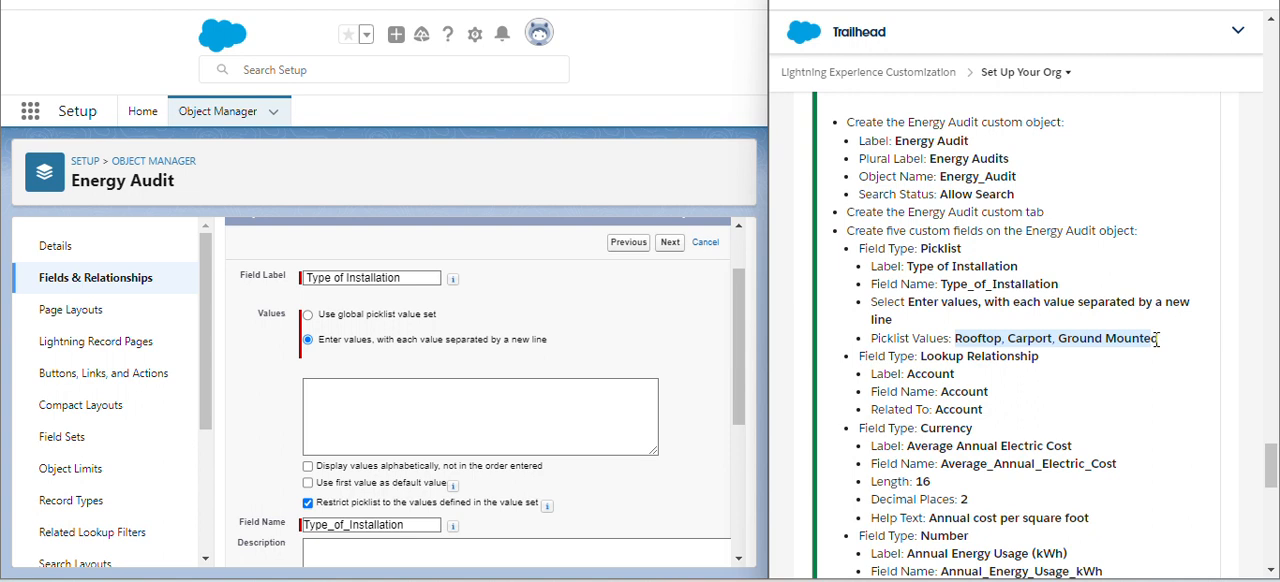
pyautogui.click(1163, 347)
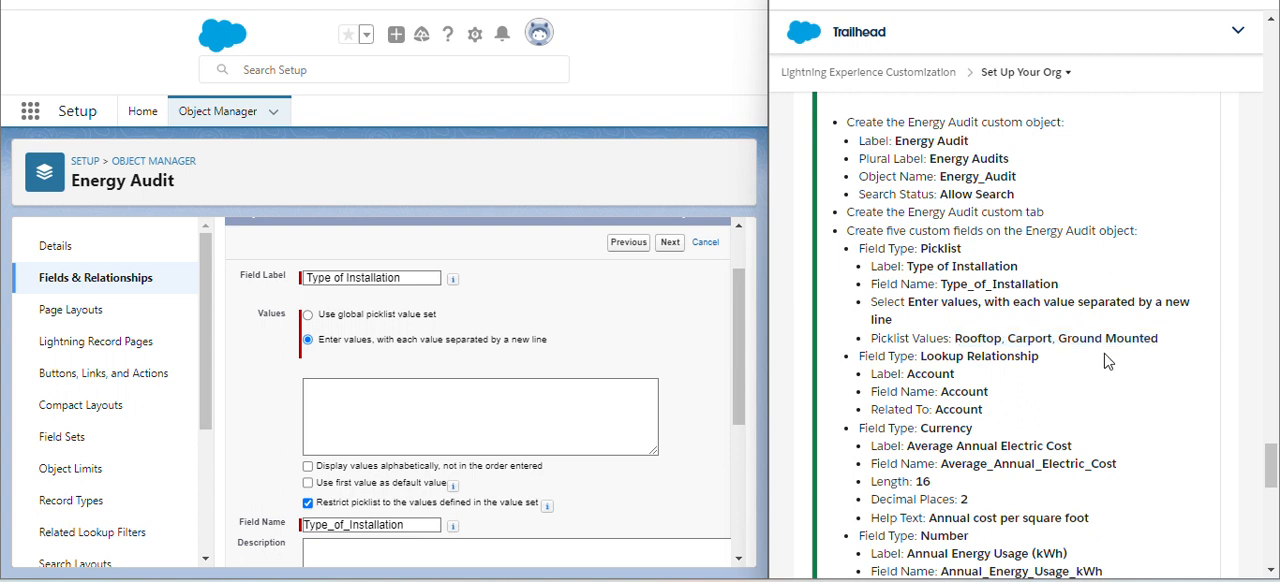
pyautogui.moveTo(956, 338); pyautogui.dragTo(1163, 340)
pyautogui.hotkey('ctrl', 'c')
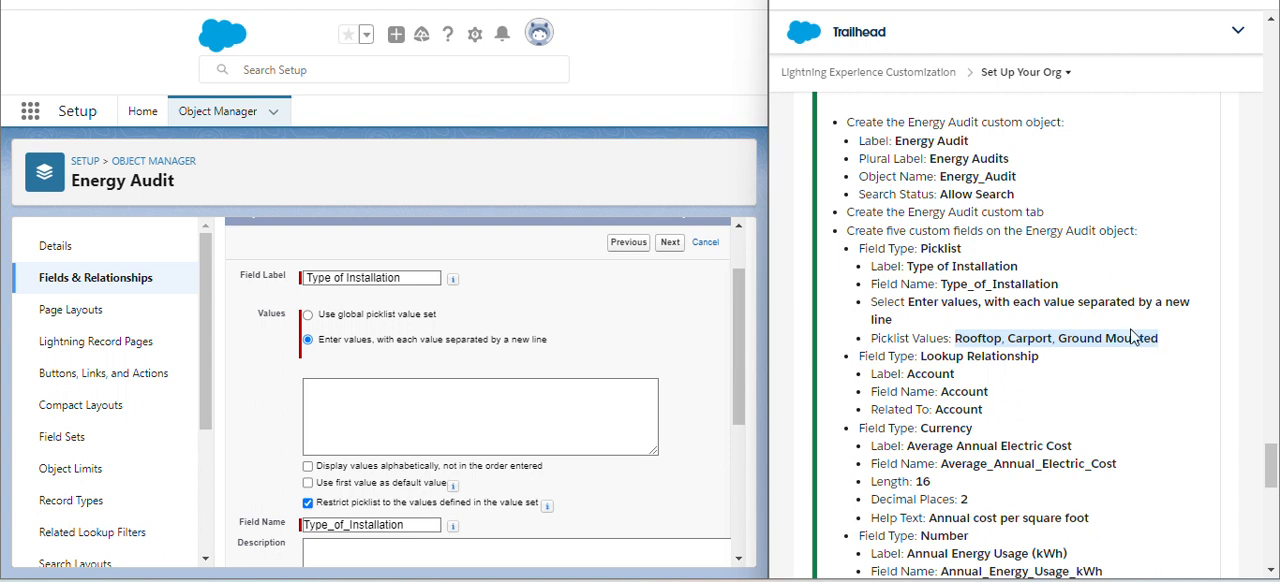
pyautogui.click(501, 406)
pyautogui.hotkey('ctrl', 'v')
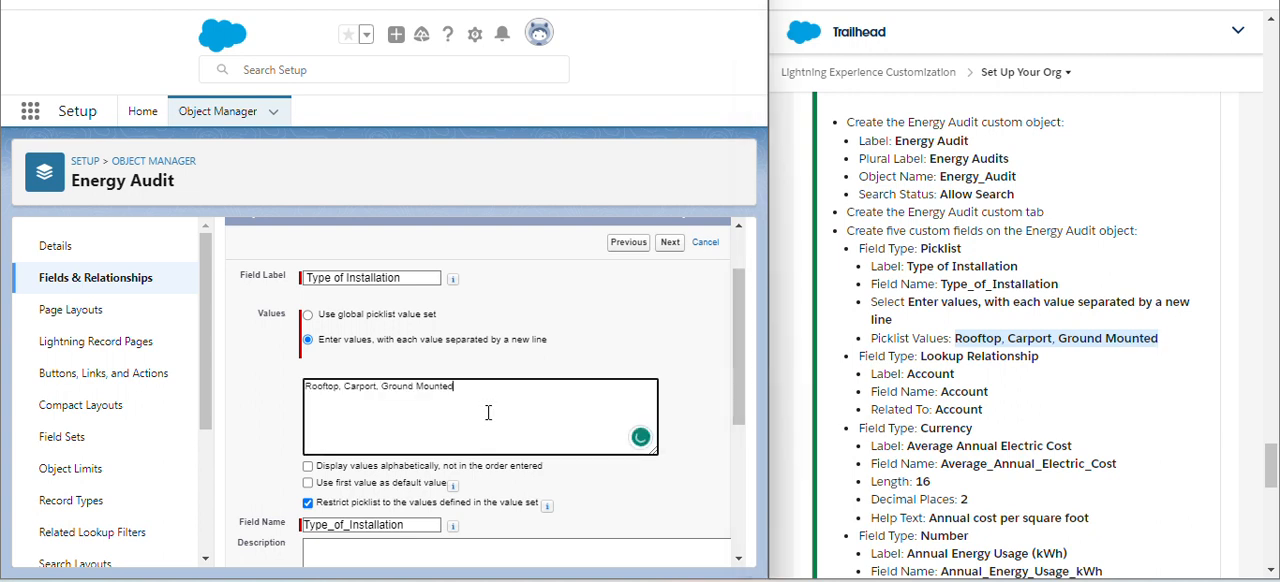
pyautogui.click(560, 337)
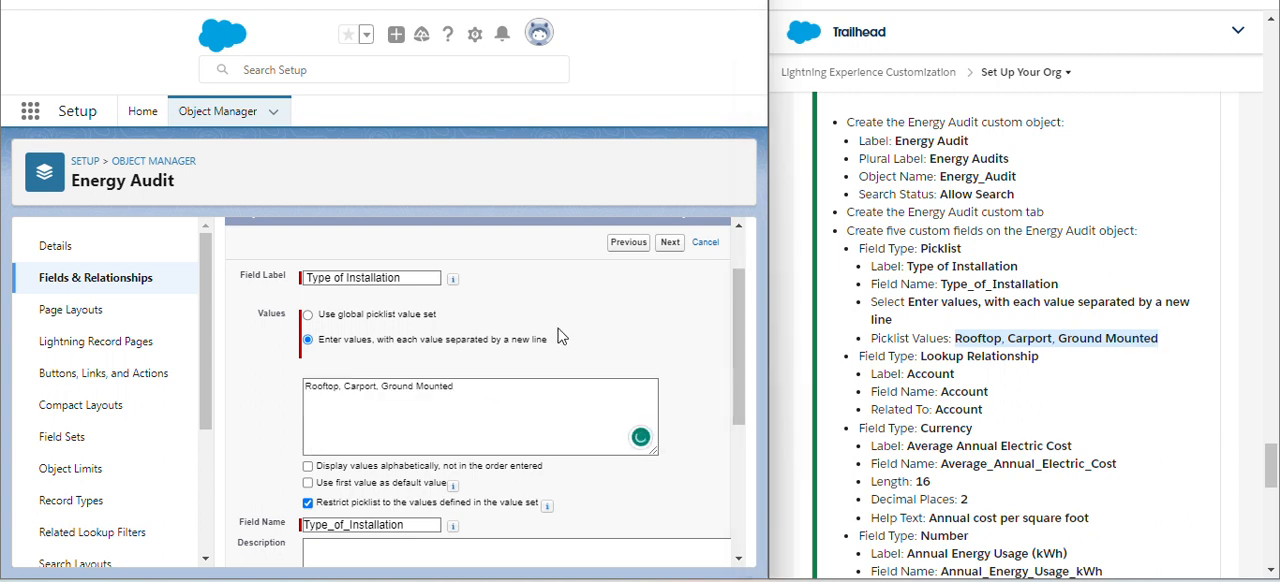
pyautogui.scroll(-3, 560, 337)
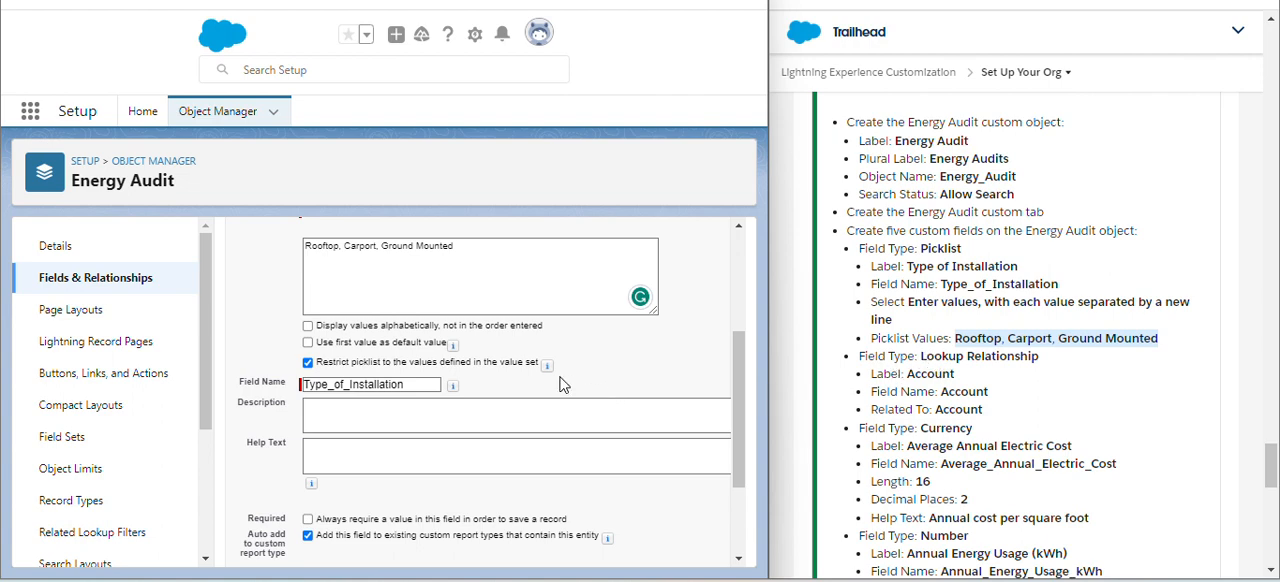
# - Save the Type of Installation picklist with the default field-level security and Energy Audit Layout, and begin another custom field
pyautogui.scroll(-2, 560, 385)
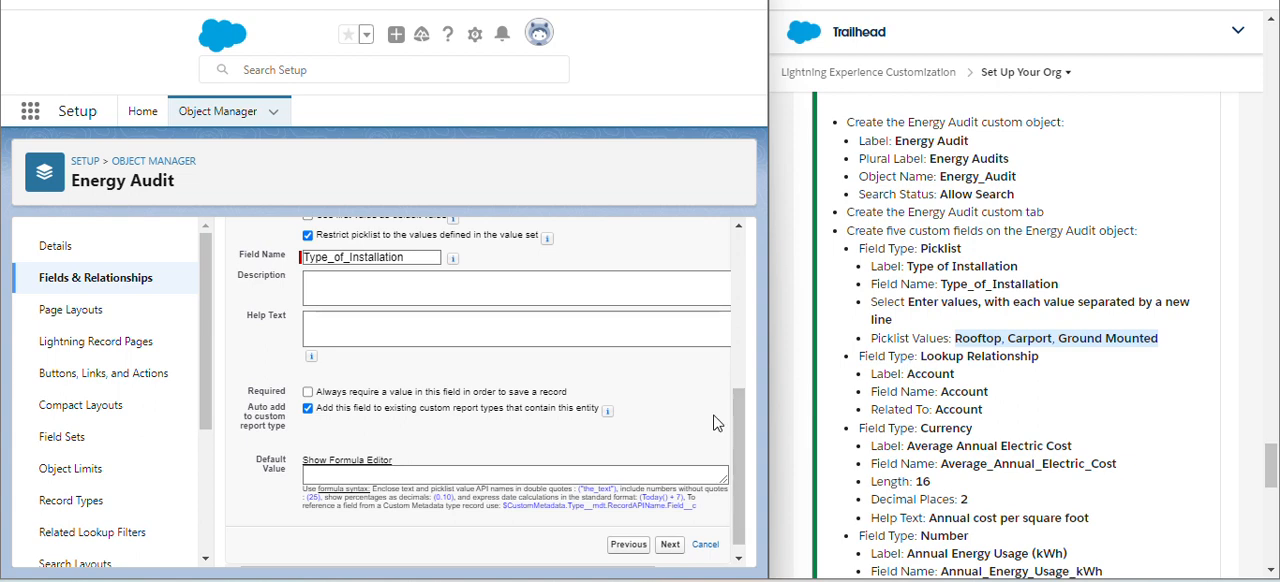
pyautogui.click(671, 546)
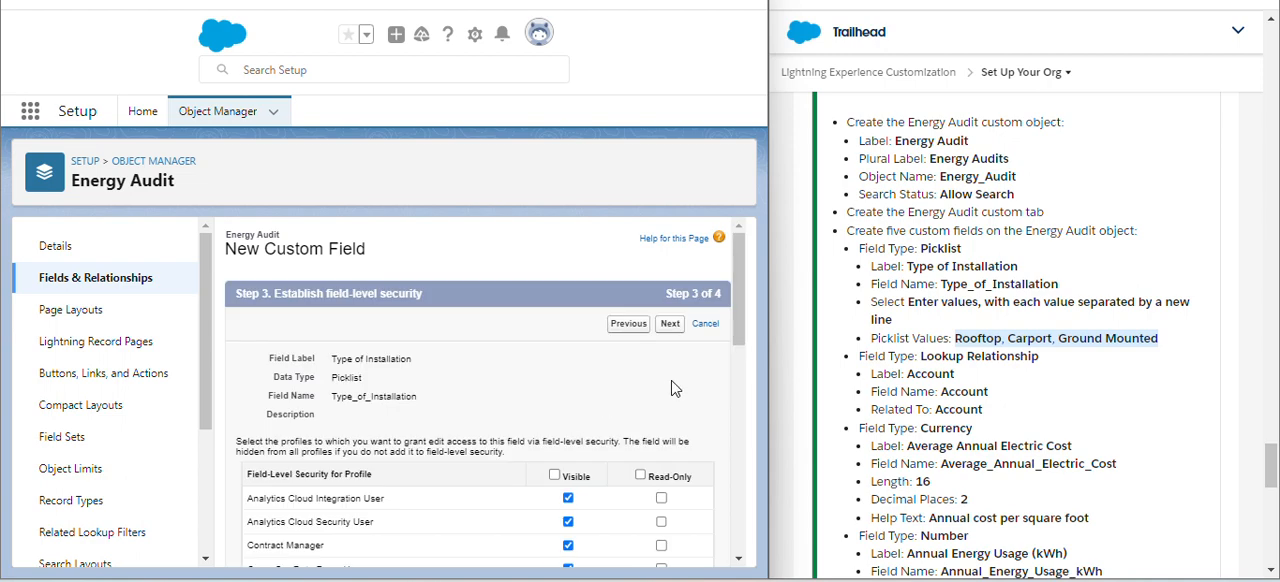
pyautogui.click(672, 327)
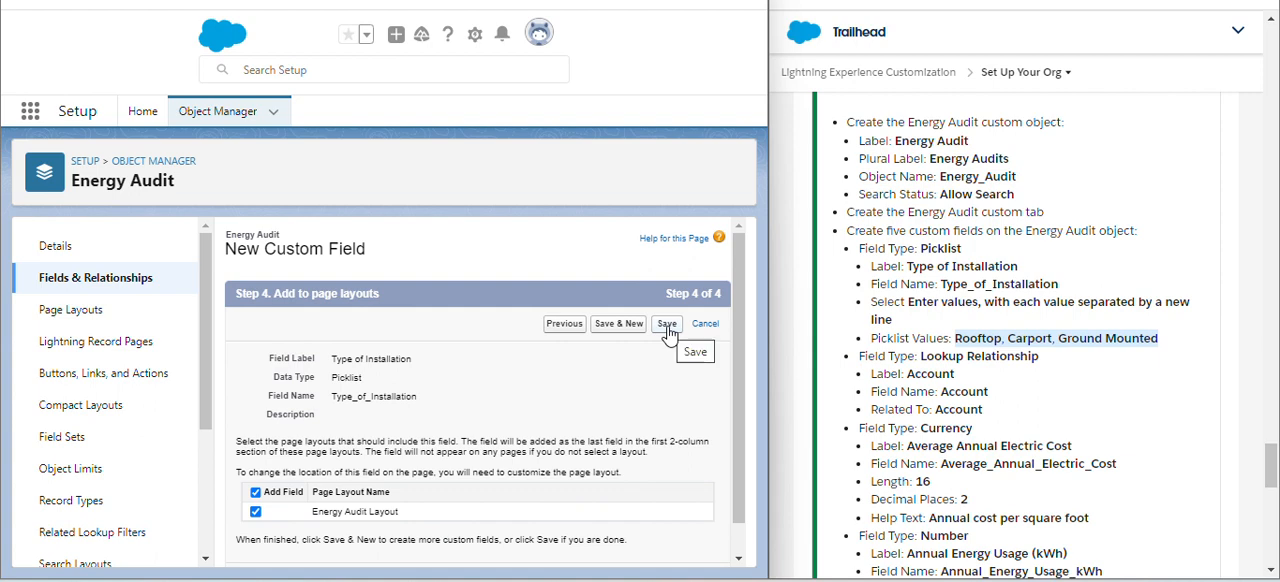
pyautogui.click(628, 328)
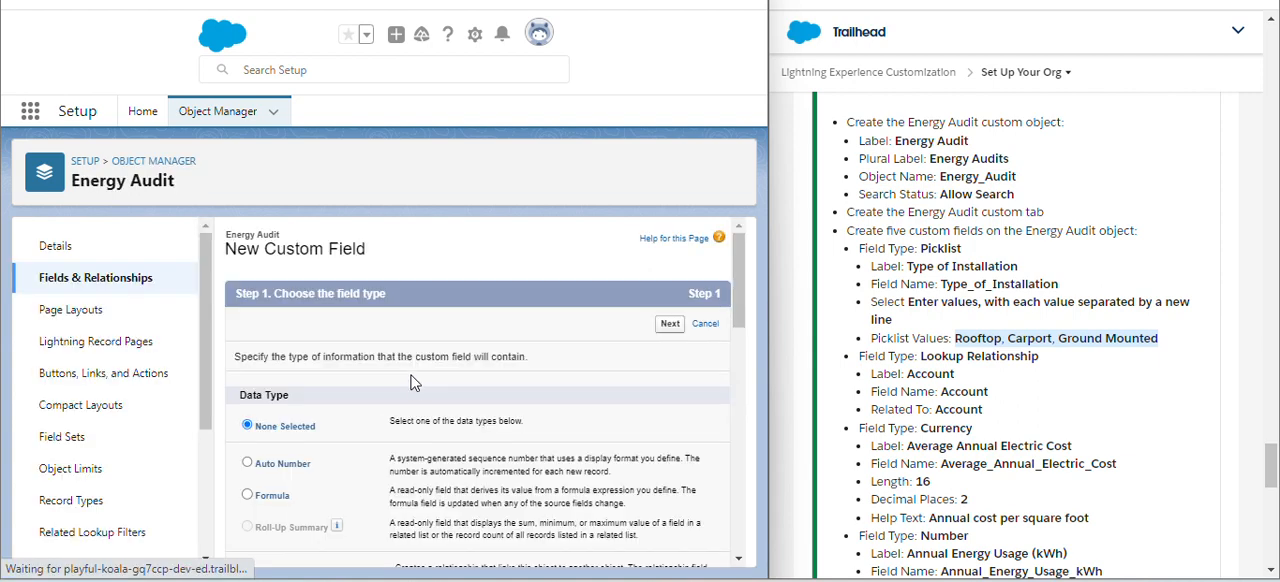
# - Choose Lookup Relationship as the new field's data type and continue to the related object
pyautogui.scroll(-1, 415, 381)
pyautogui.scroll(-1, 410, 381)
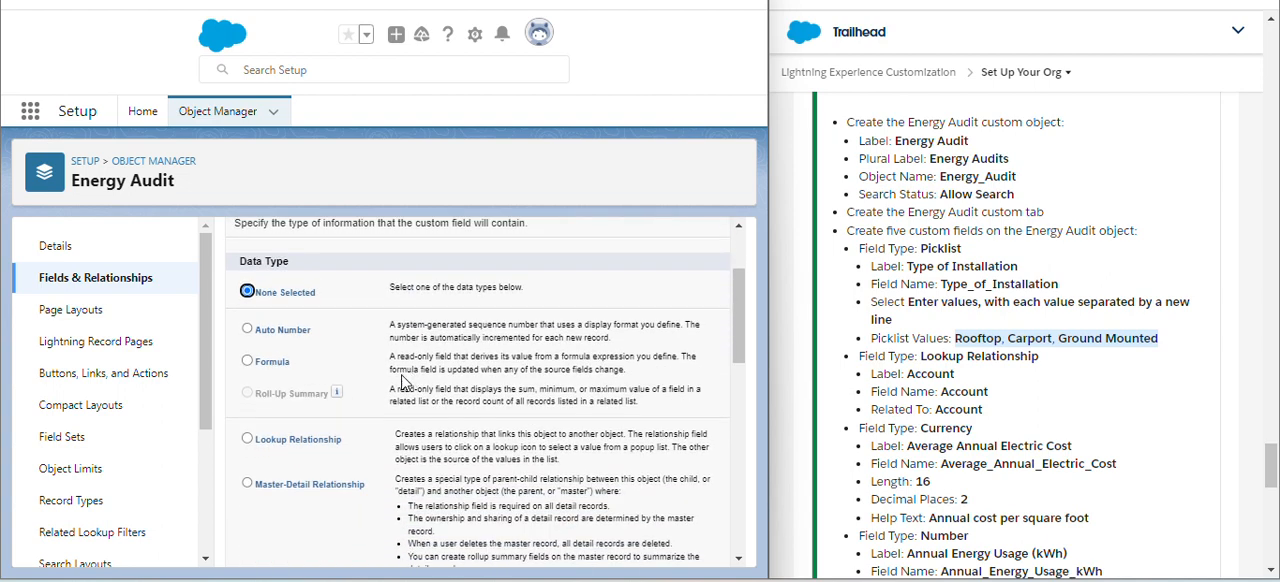
pyautogui.click(264, 443)
pyautogui.scroll(2, 411, 426)
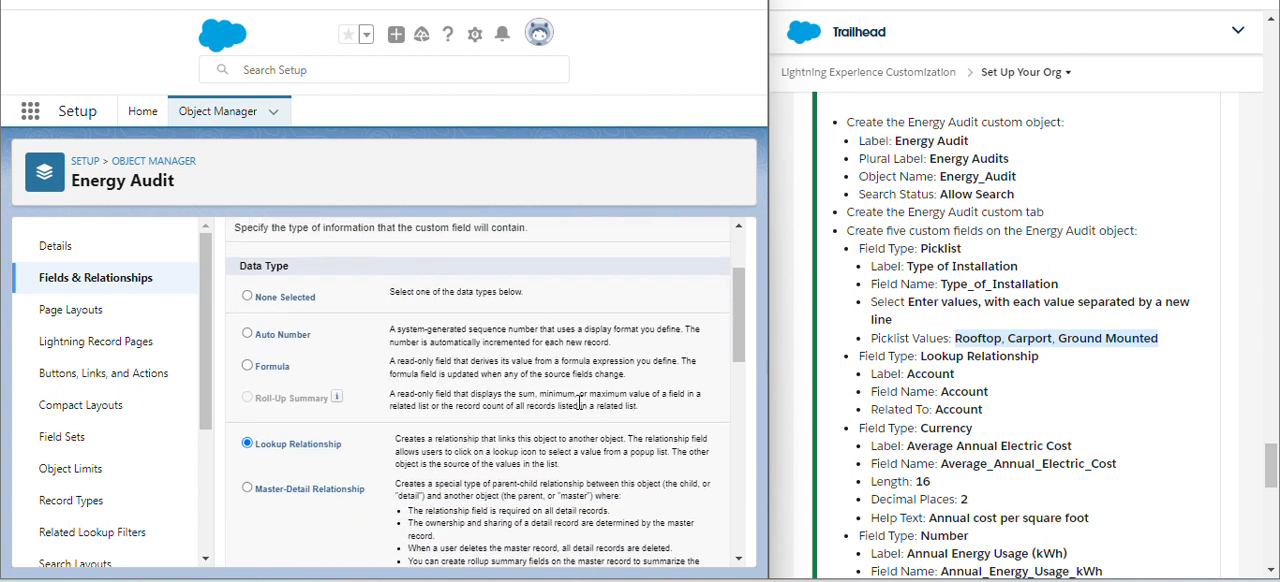
pyautogui.click(670, 324)
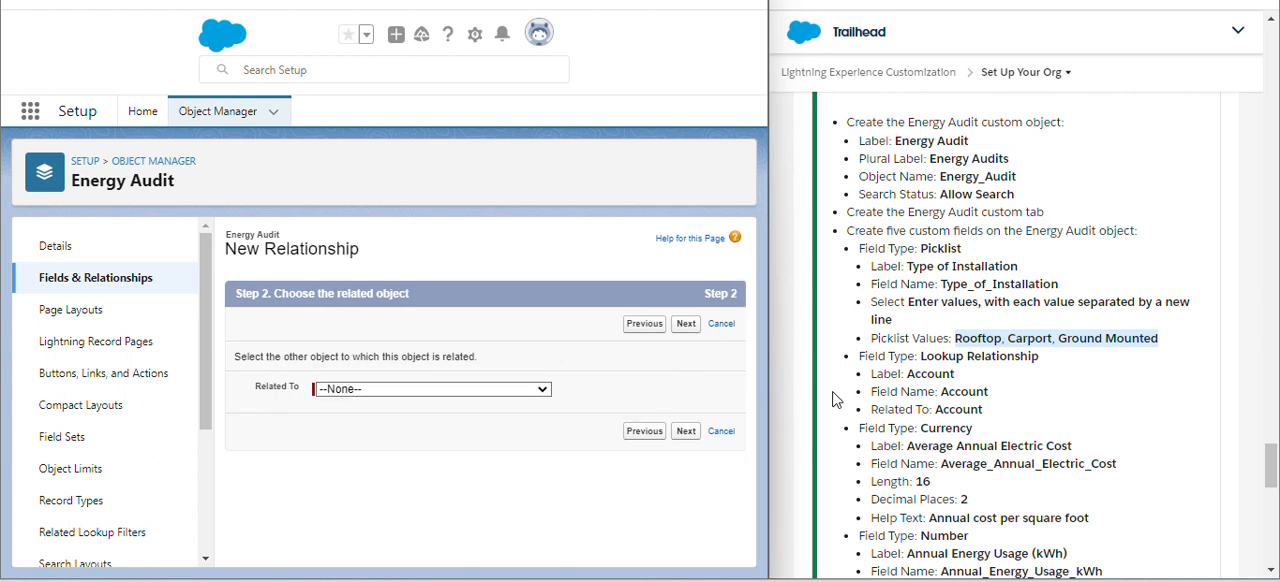
# - Relate the lookup field to Account and let its field name fill in as Account
pyautogui.click(477, 396)
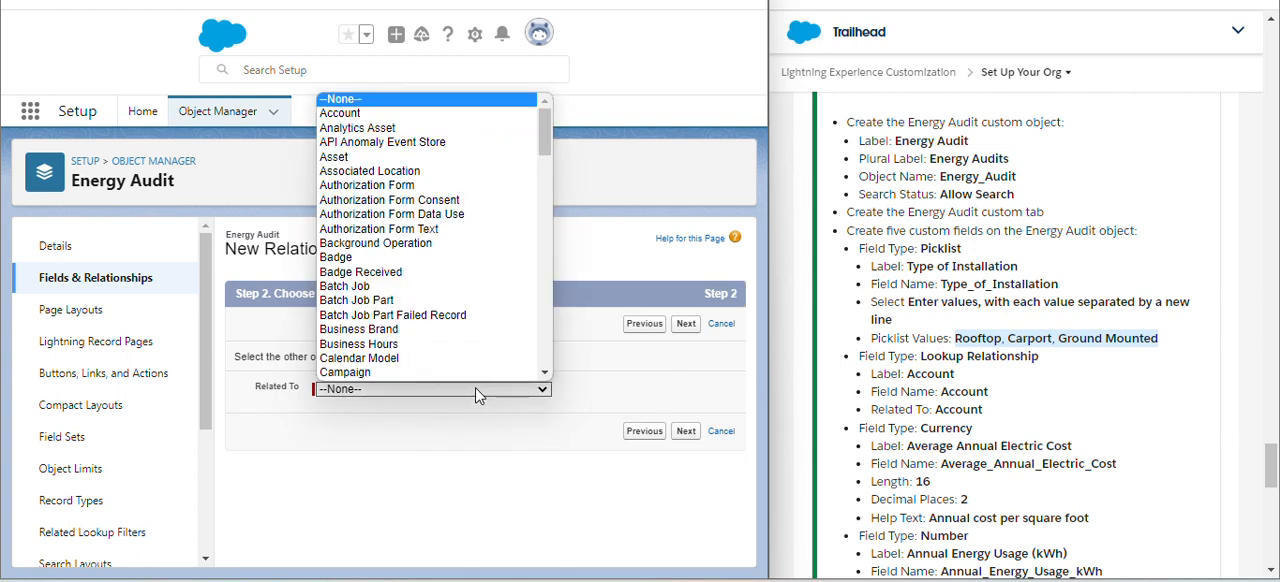
pyautogui.click(363, 113)
pyautogui.click(677, 434)
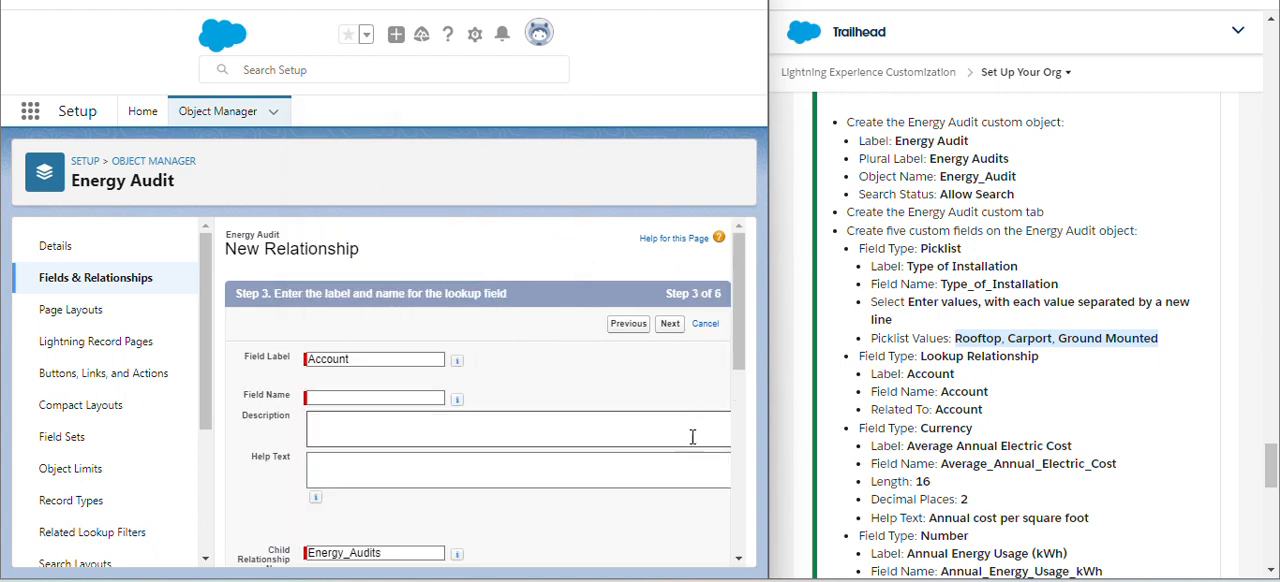
pyautogui.click(687, 495)
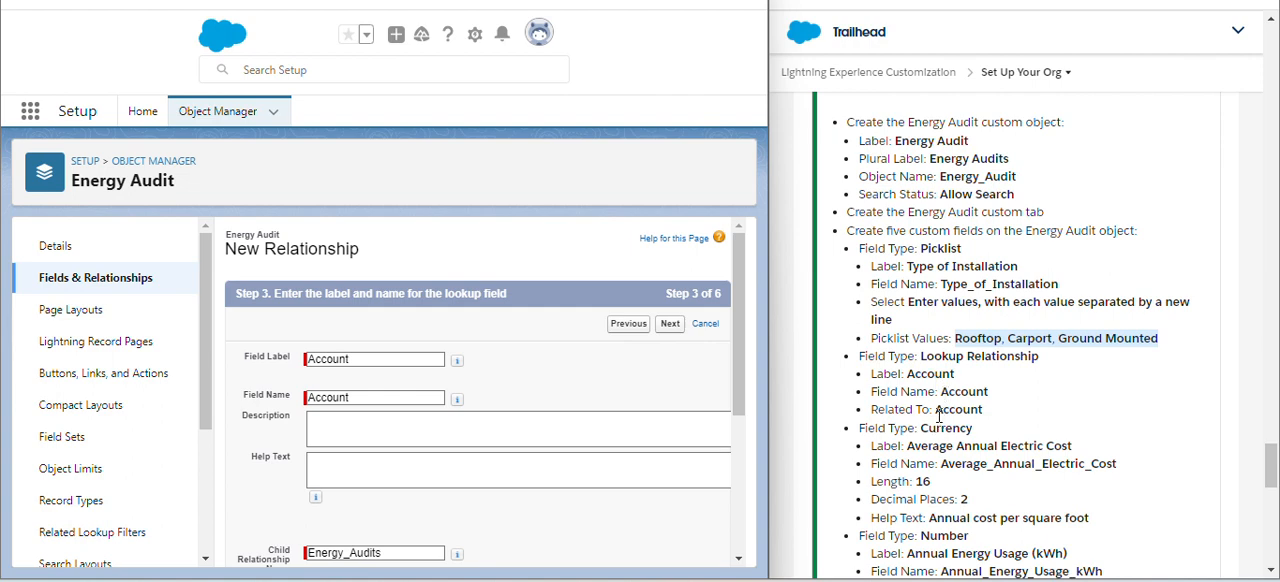
# - Examine the Account lookup's label, field name, child relationship name, deletion behaviour and lookup filter settings
pyautogui.scroll(-3, 661, 445)
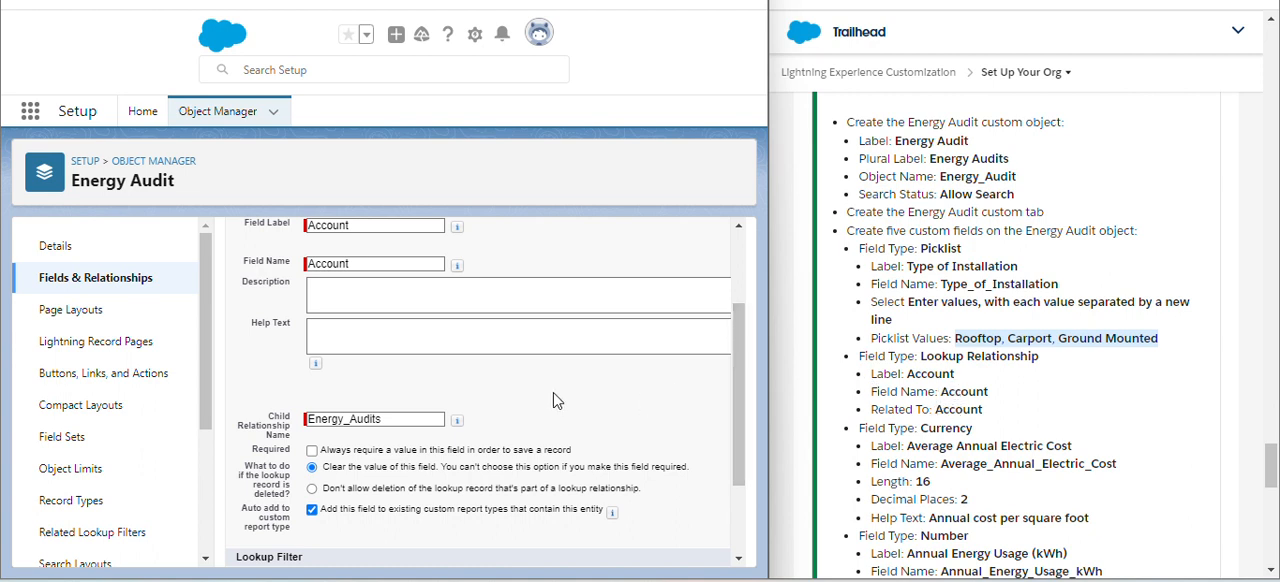
pyautogui.moveTo(456, 420)
pyautogui.scroll(-3, 527, 395)
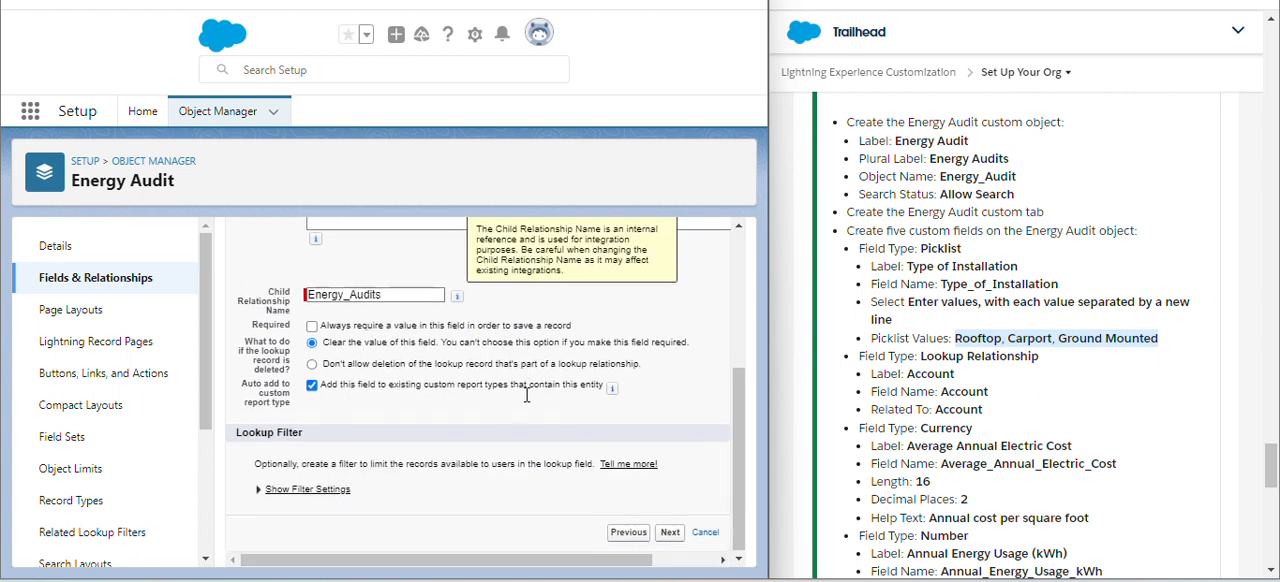
pyautogui.scroll(6, 527, 395)
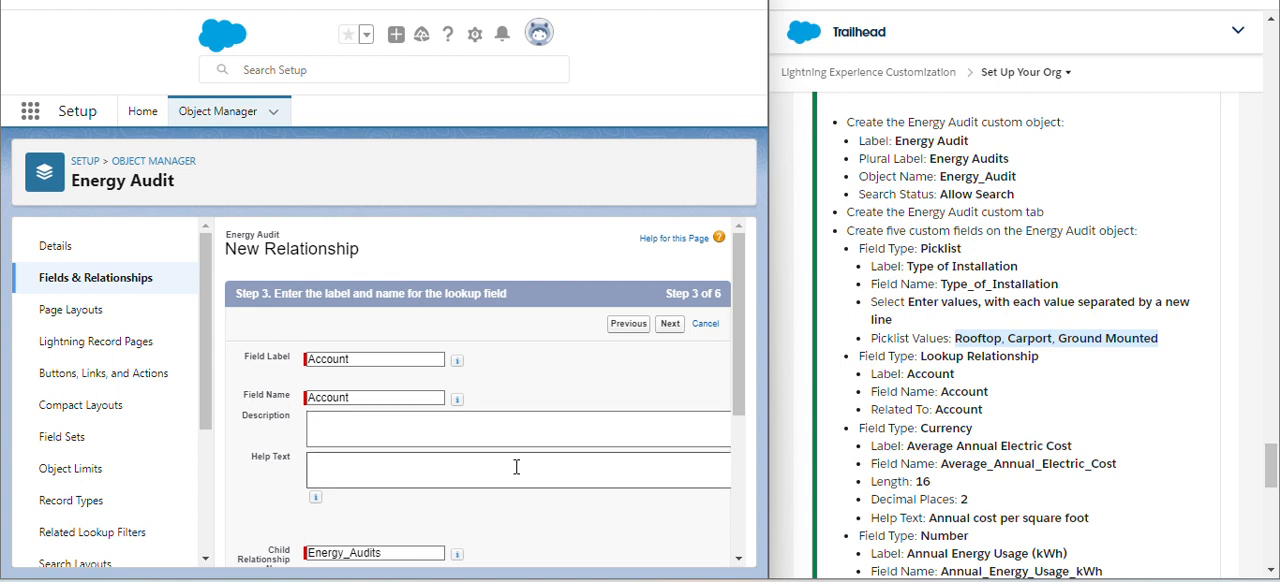
pyautogui.scroll(-3, 517, 463)
pyautogui.scroll(-2, 517, 465)
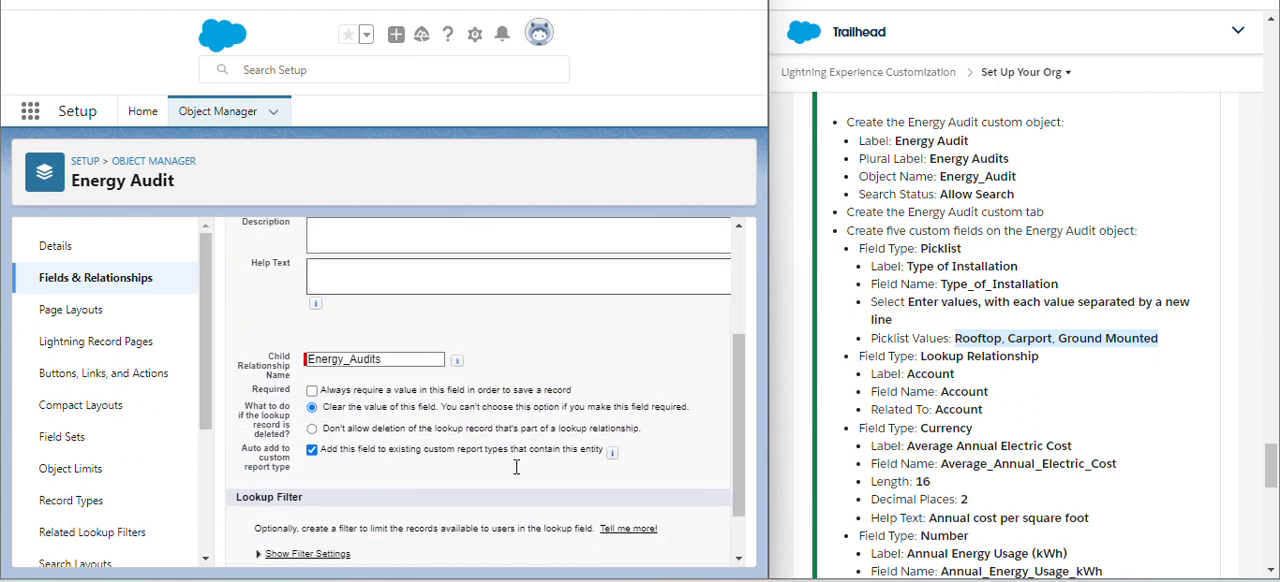
pyautogui.scroll(-1, 517, 467)
pyautogui.scroll(-1, 517, 467)
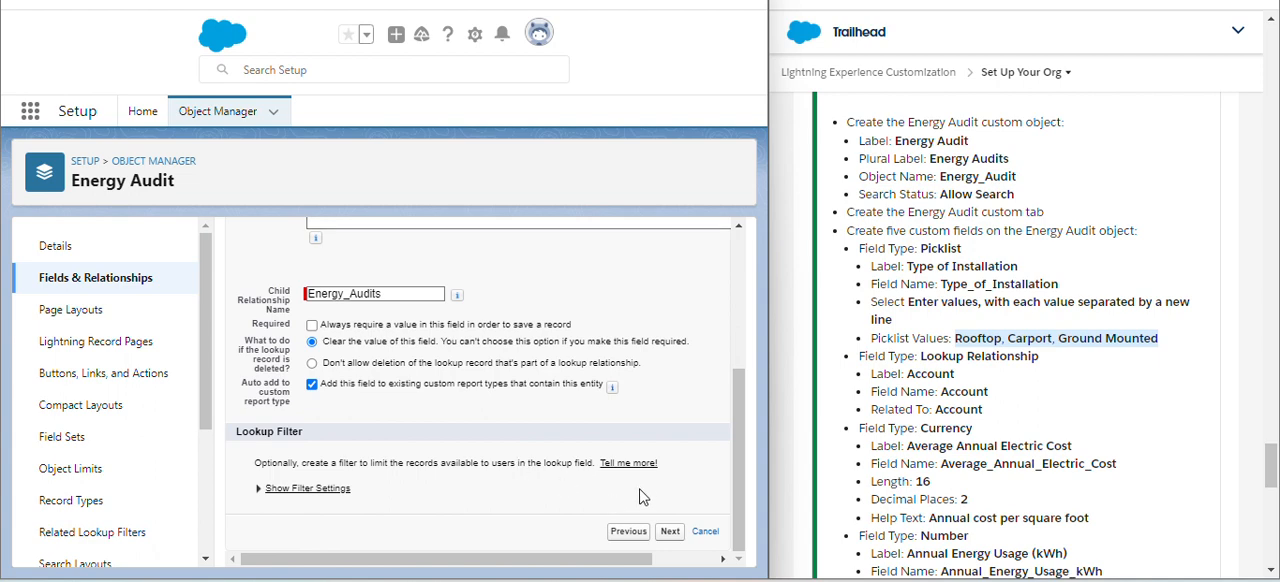
pyautogui.scroll(5, 640, 497)
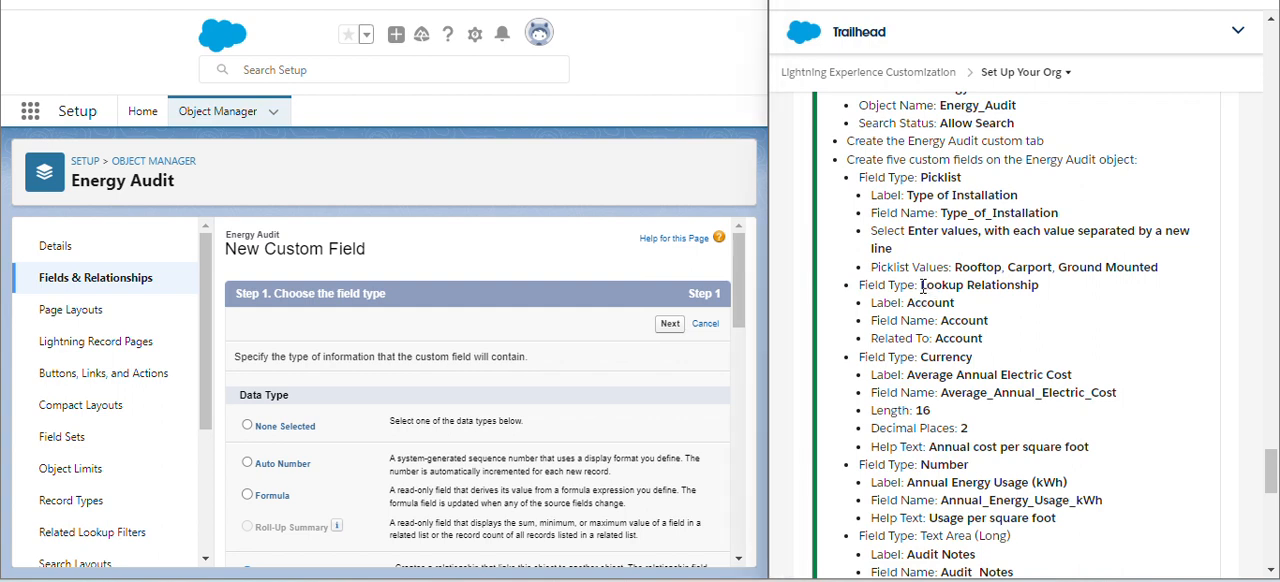
# - Check the Lookup Relationship type against the challenge instructions, keep it as the data type and select Account as the related object
pyautogui.moveTo(921, 287); pyautogui.dragTo(1043, 286)
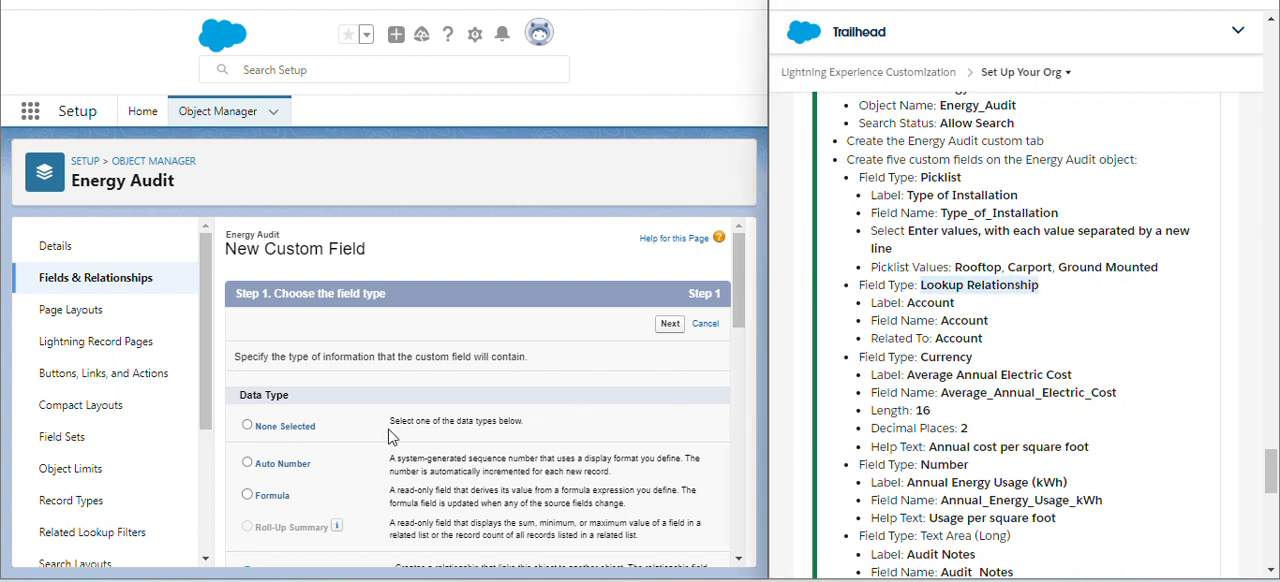
pyautogui.scroll(-1, 398, 440)
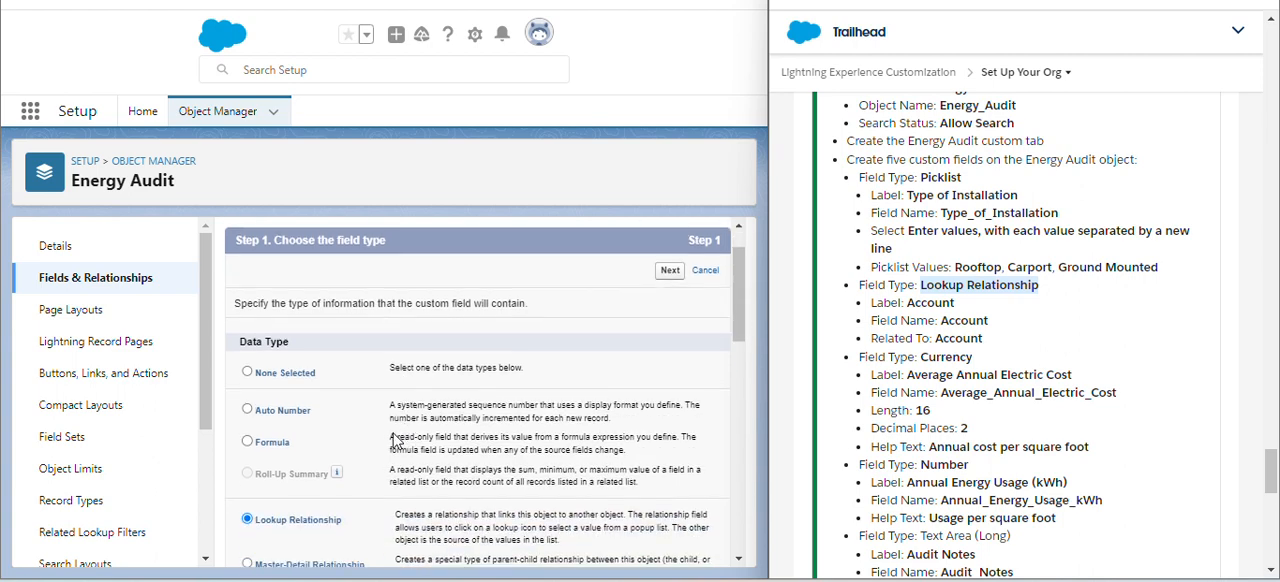
pyautogui.click(676, 271)
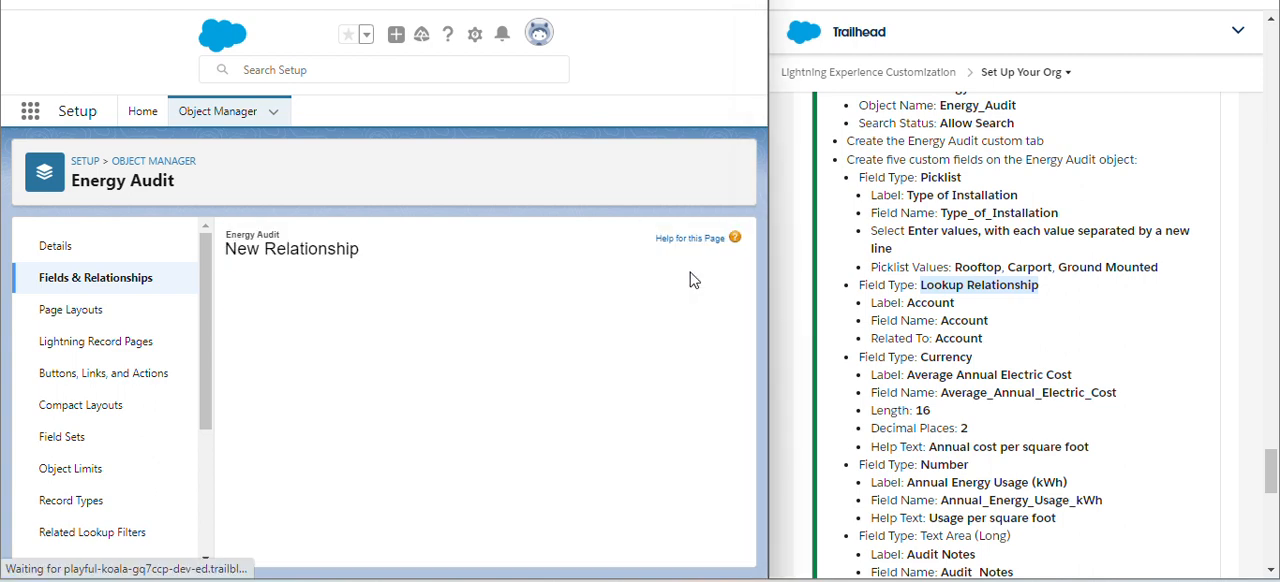
pyautogui.click(520, 391)
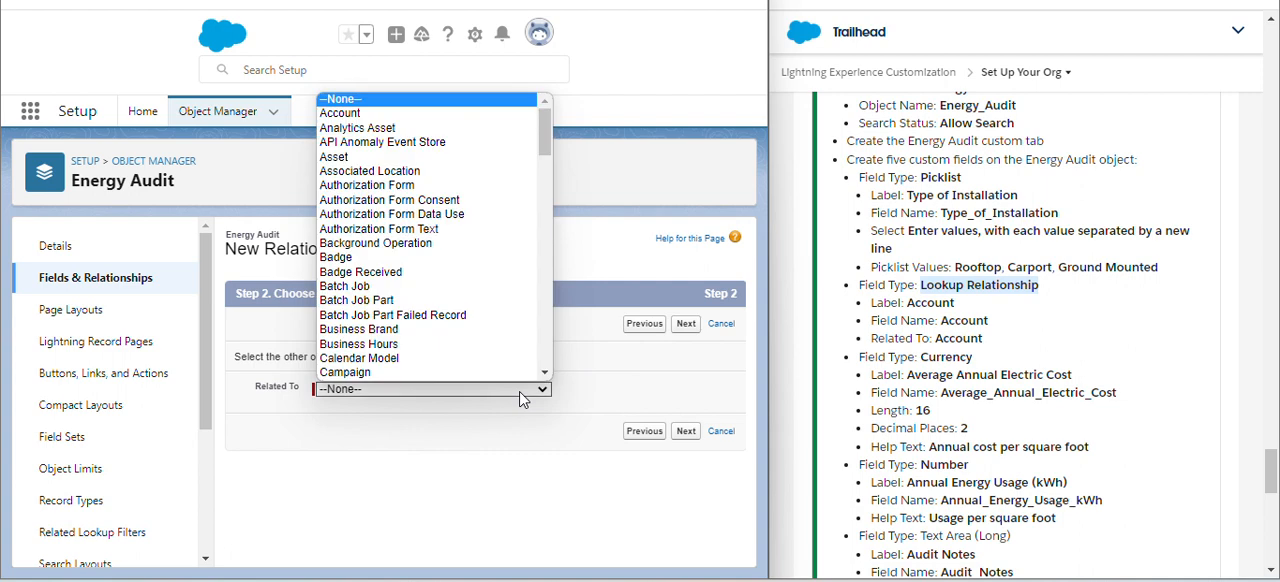
pyautogui.click(443, 114)
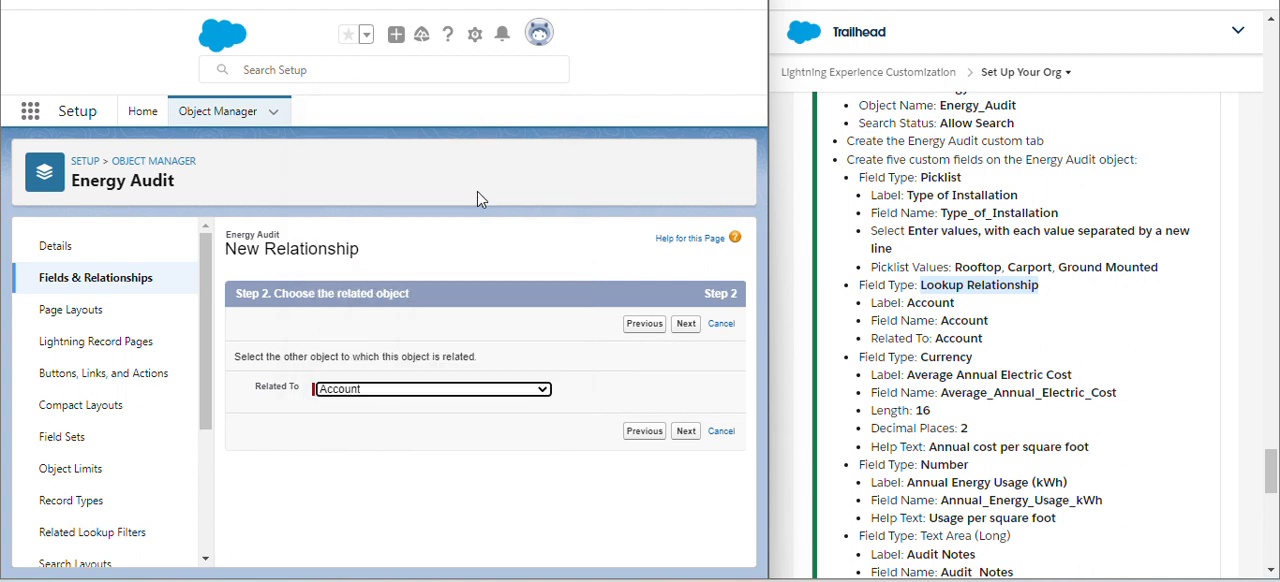
pyautogui.click(686, 432)
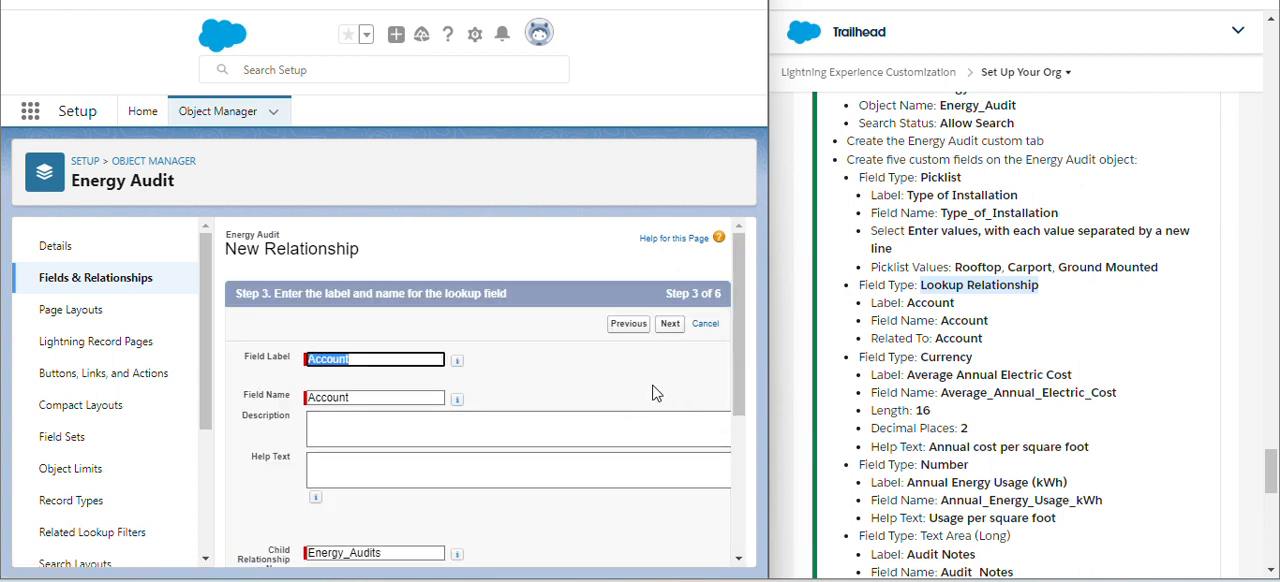
# - Save the Account lookup field with its default label, field-level security, page layout and Energy Audits related list
pyautogui.scroll(-3, 655, 393)
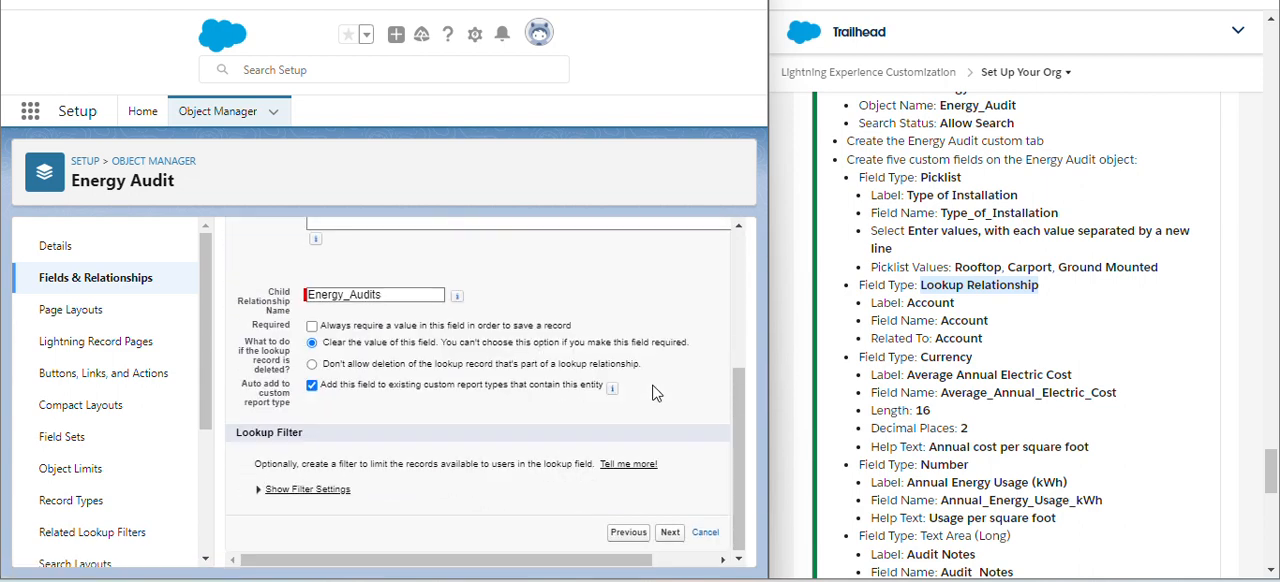
pyautogui.scroll(3, 655, 393)
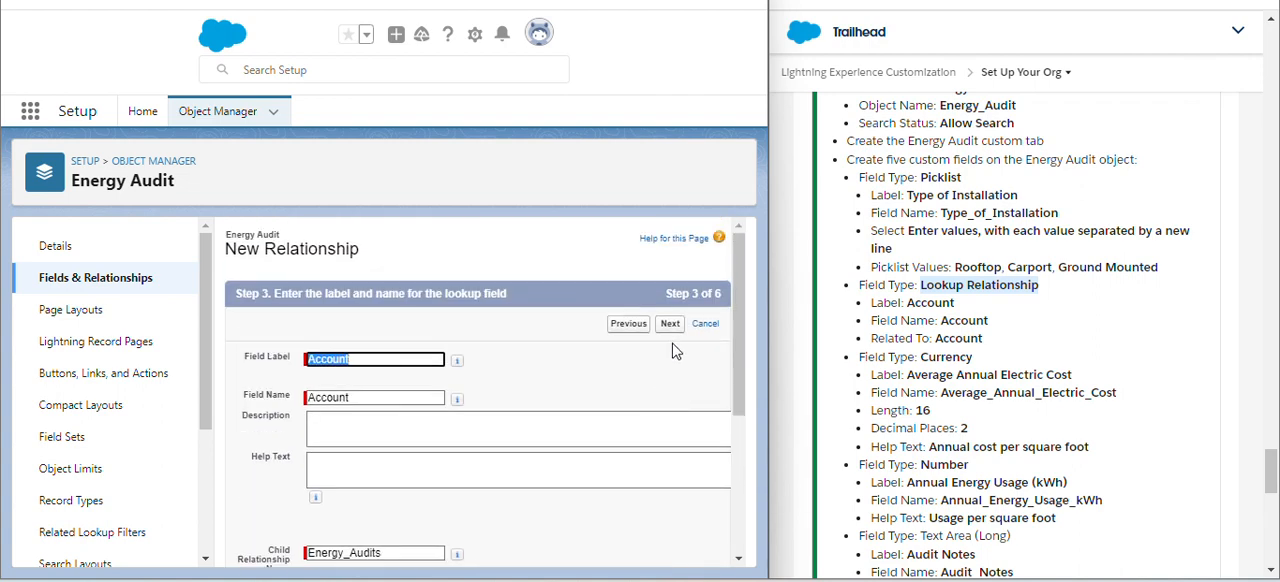
pyautogui.click(670, 326)
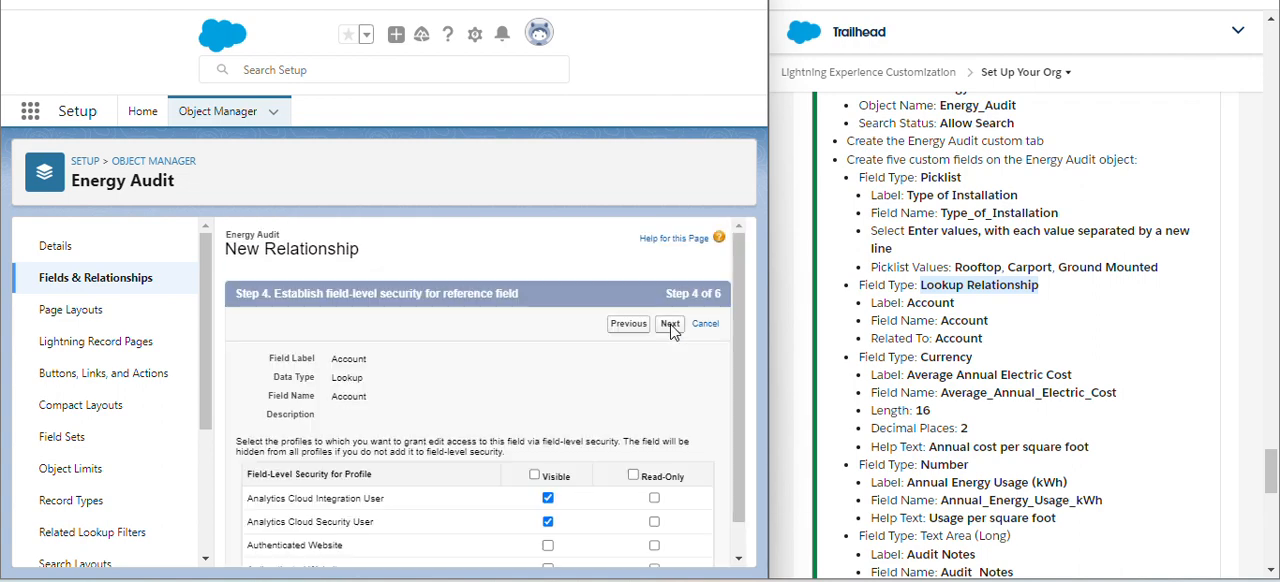
pyautogui.click(671, 327)
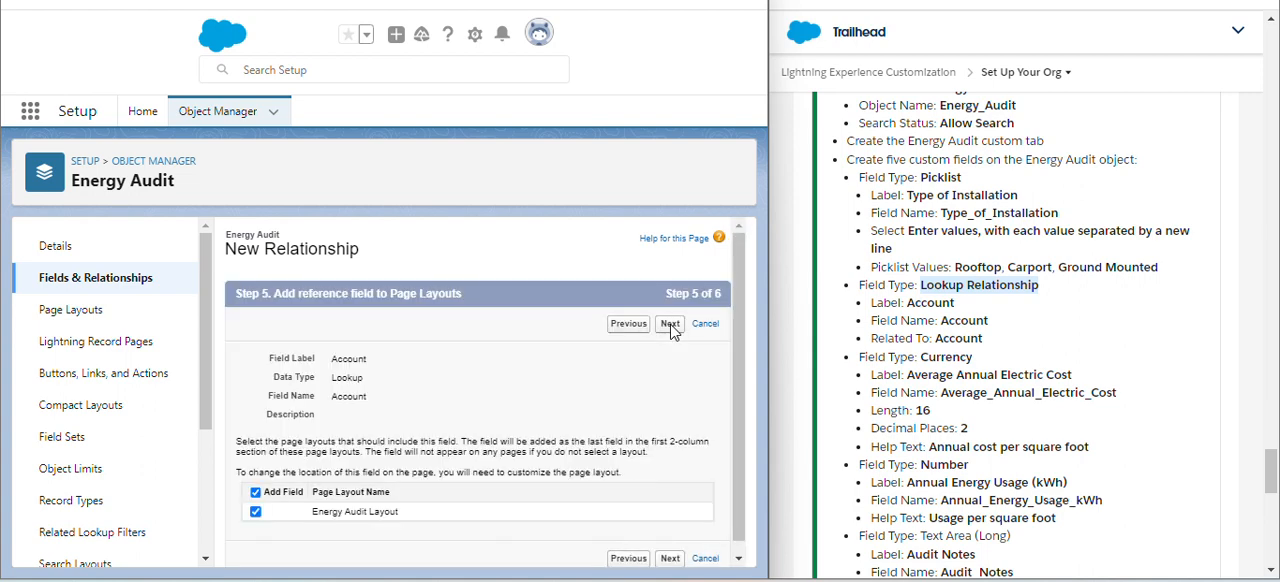
pyautogui.click(671, 327)
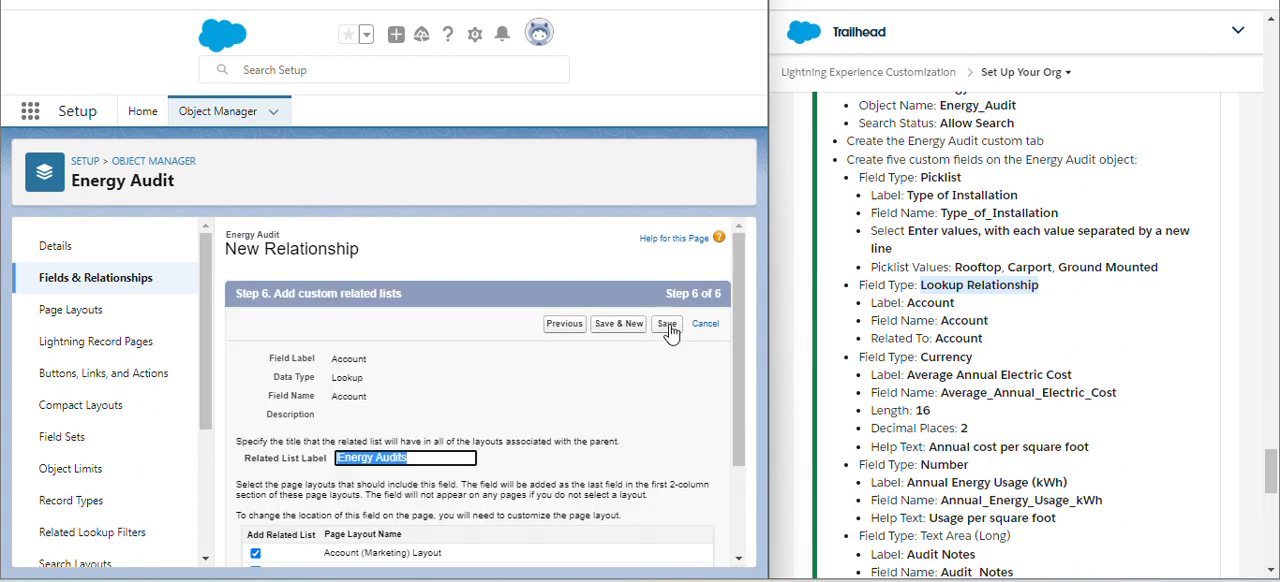
pyautogui.click(667, 325)
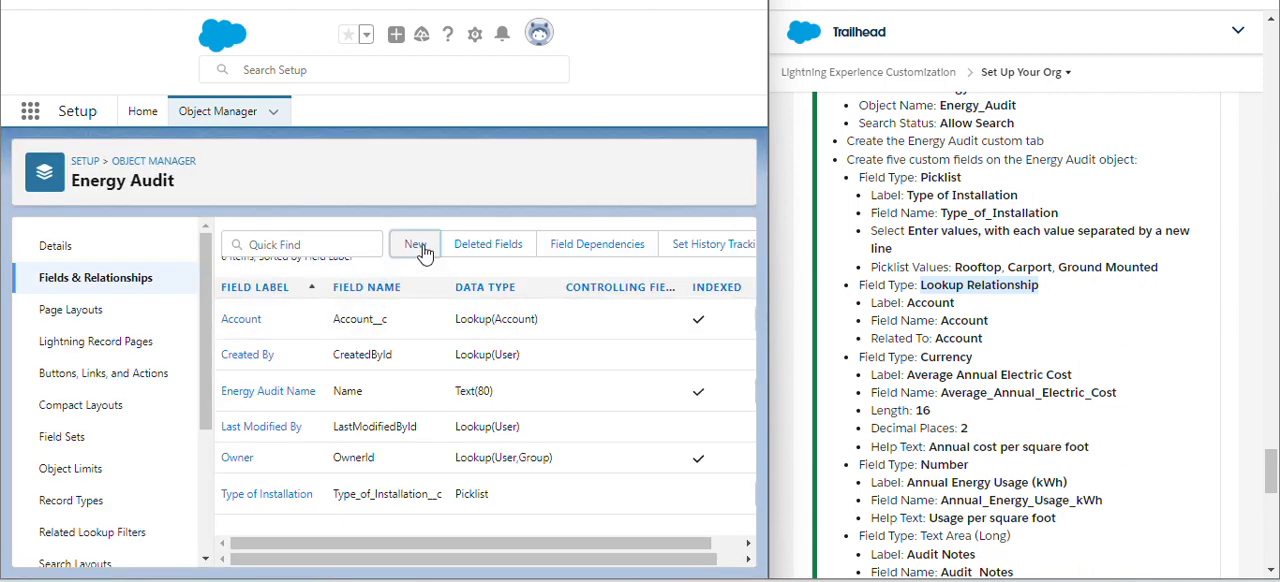
# - Start a new custom field on Energy Audit with the Currency data type and continue to its details
pyautogui.click(415, 246)
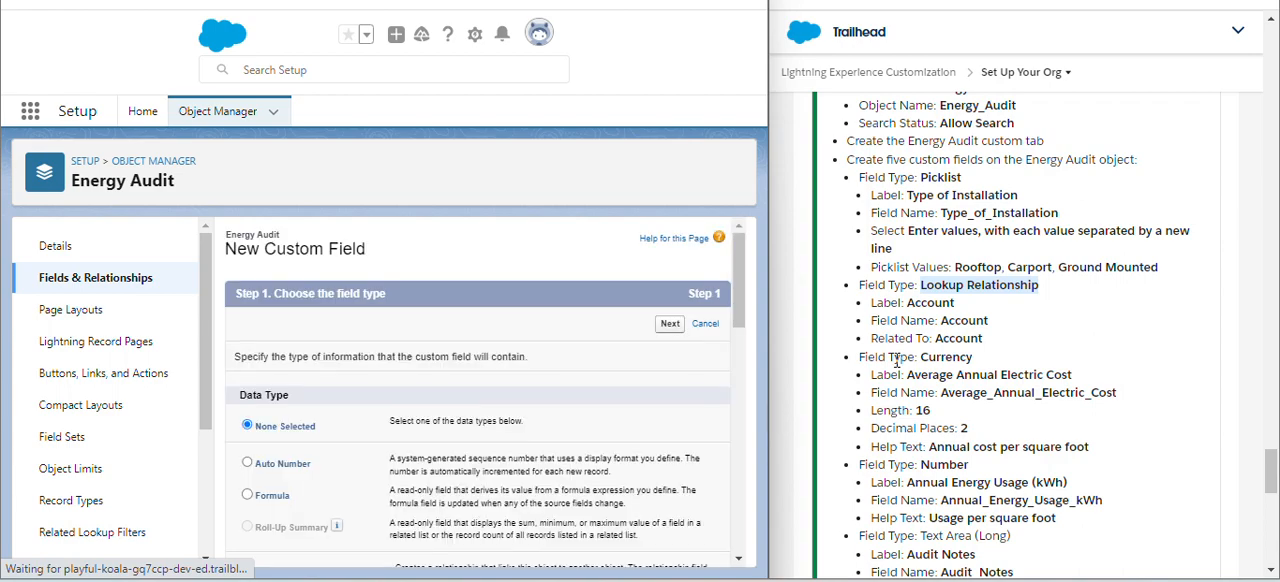
pyautogui.scroll(-5, 503, 419)
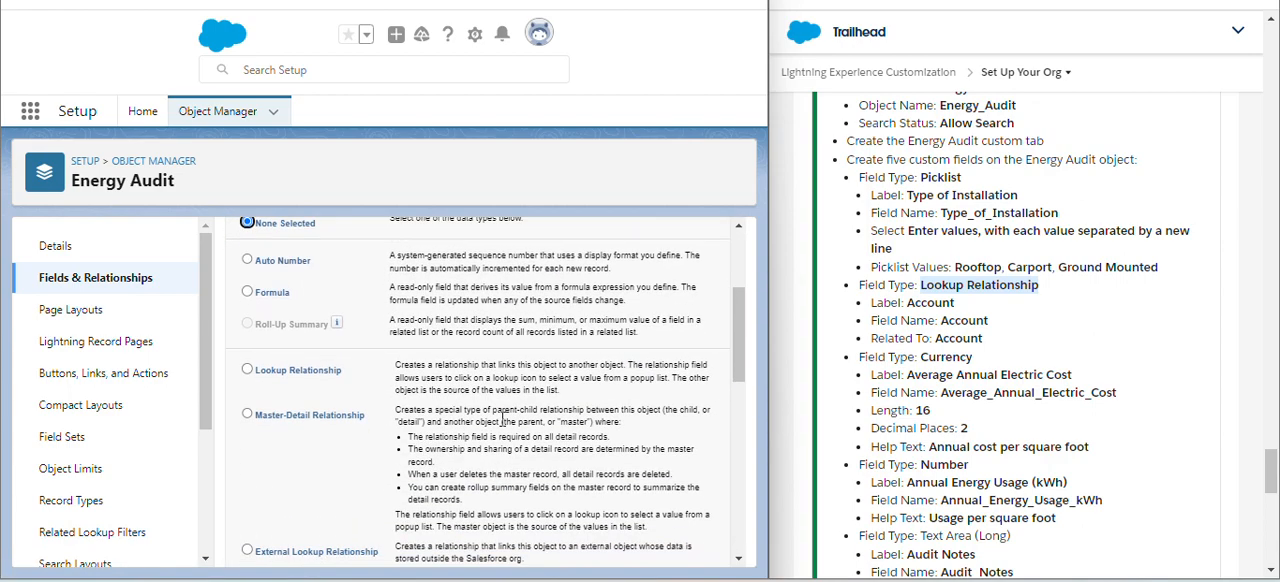
pyautogui.scroll(-5, 262, 440)
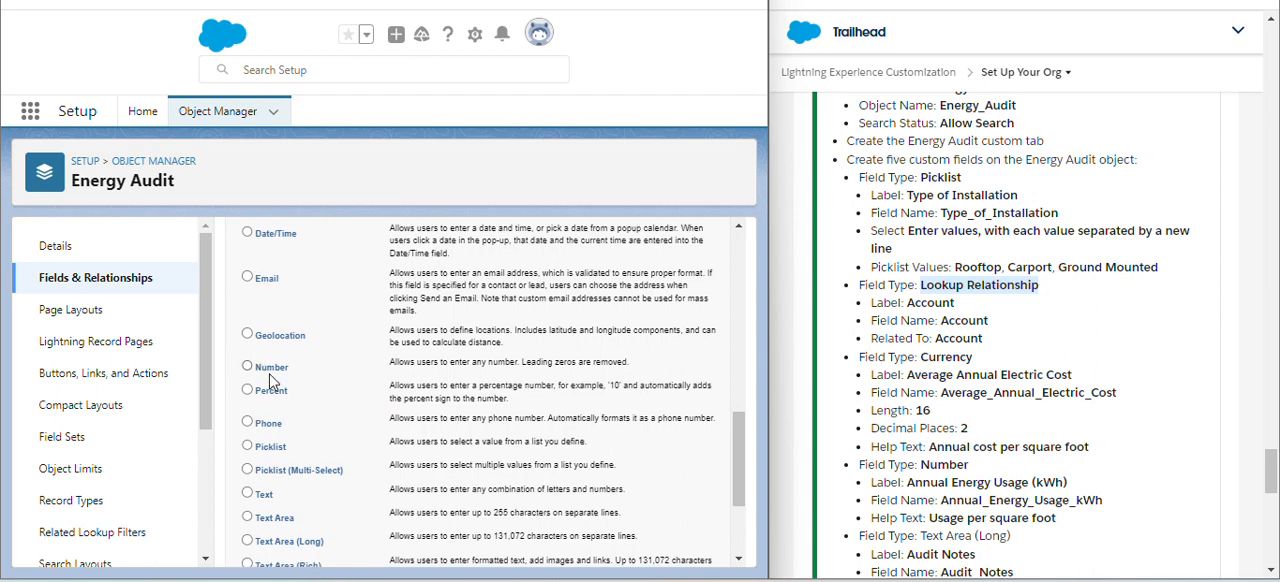
pyautogui.scroll(-3, 272, 395)
pyautogui.scroll(5, 285, 392)
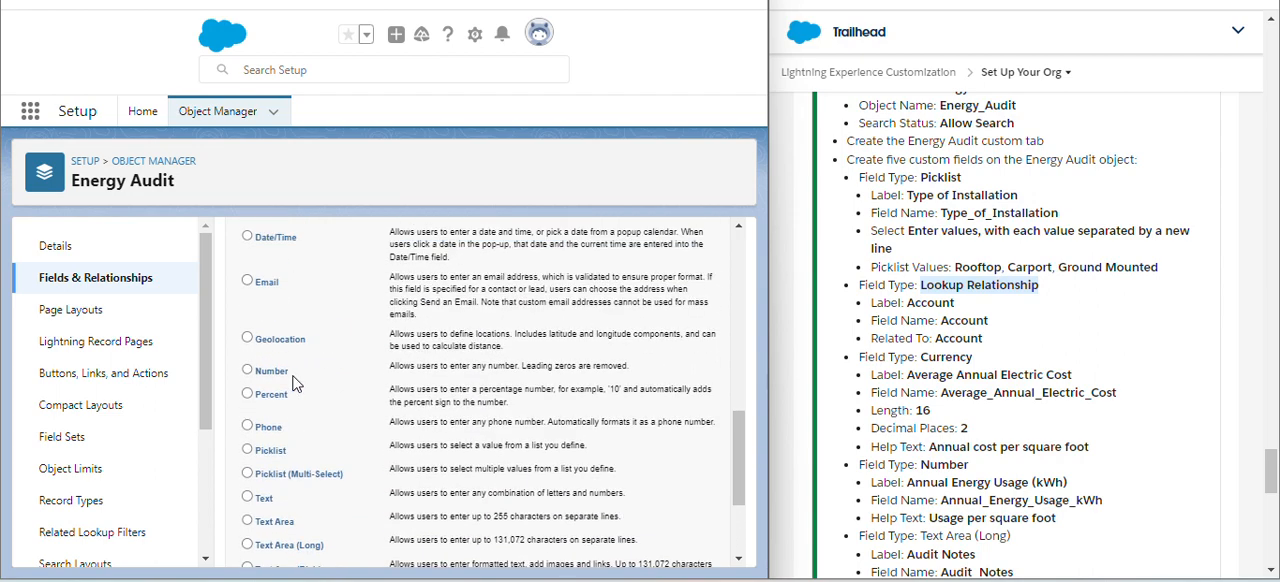
pyautogui.scroll(3, 295, 383)
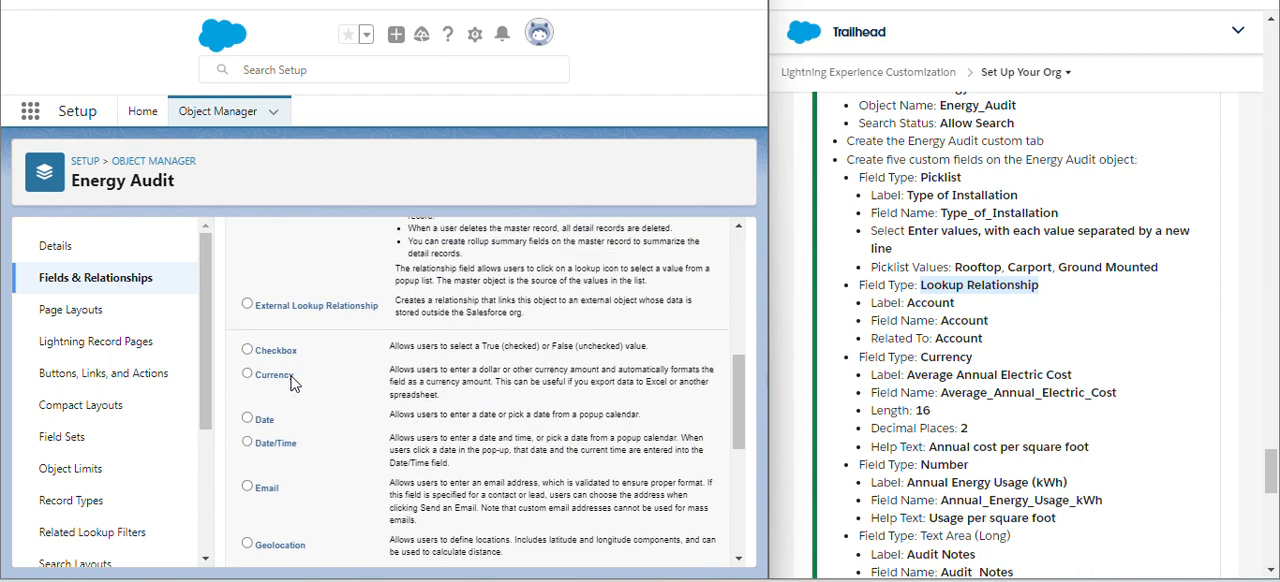
pyautogui.click(288, 378)
pyautogui.scroll(10, 500, 330)
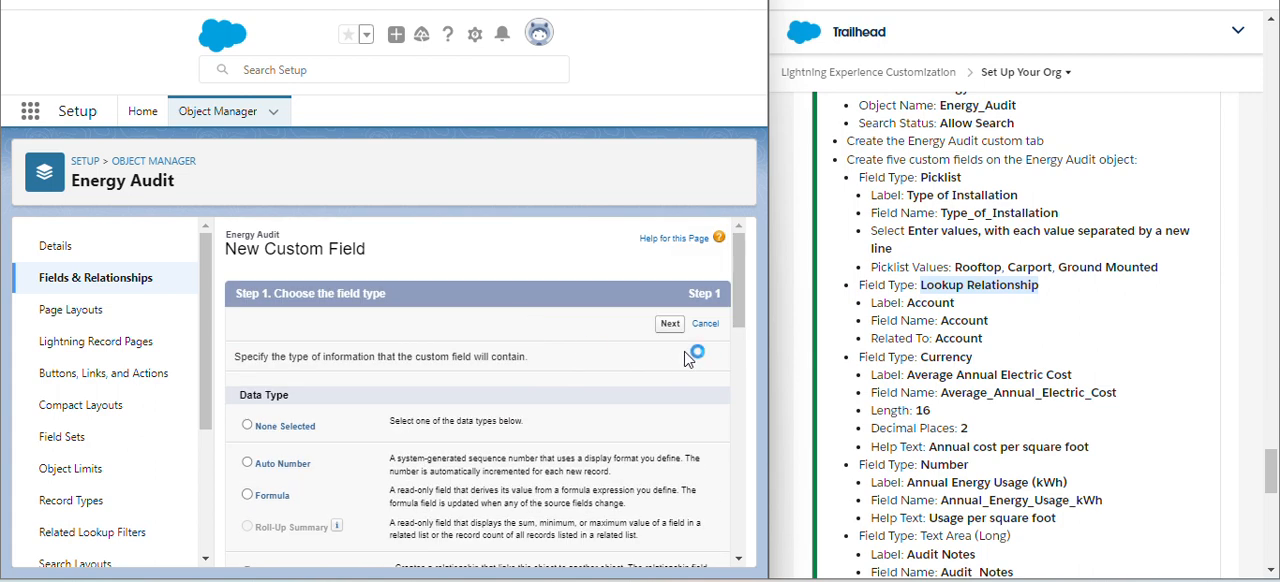
pyautogui.click(672, 326)
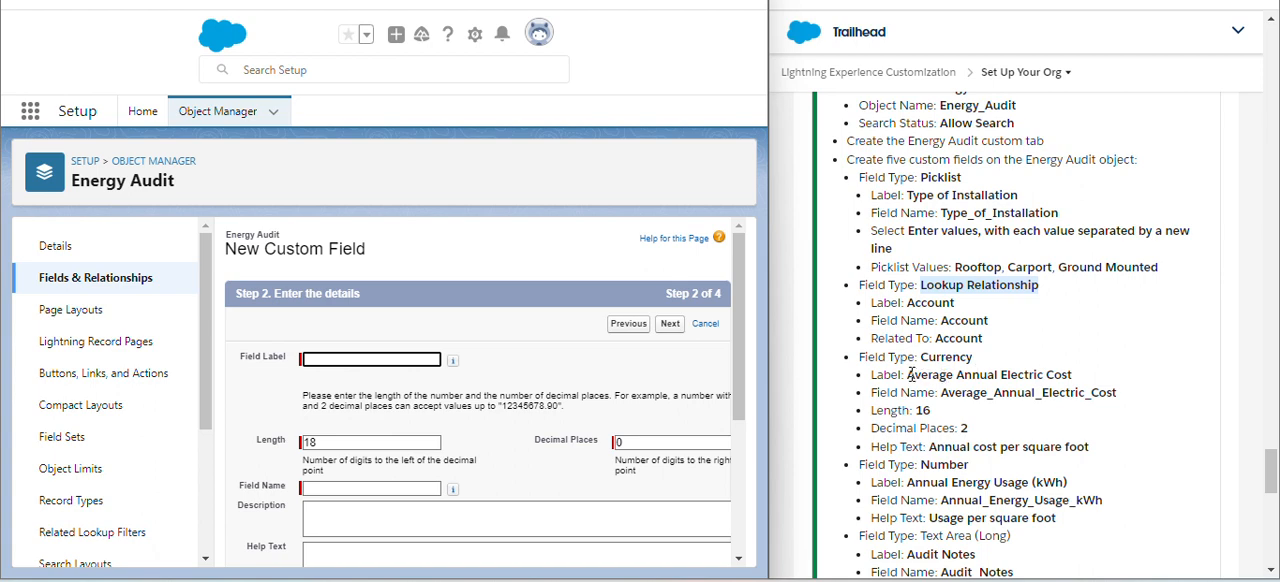
# - Label the currency field Average Annual Electric Cost, using the label from the challenge instructions, and let its field name fill in
pyautogui.moveTo(908, 374); pyautogui.dragTo(1080, 374)
pyautogui.hotkey('ctrl', 'c')
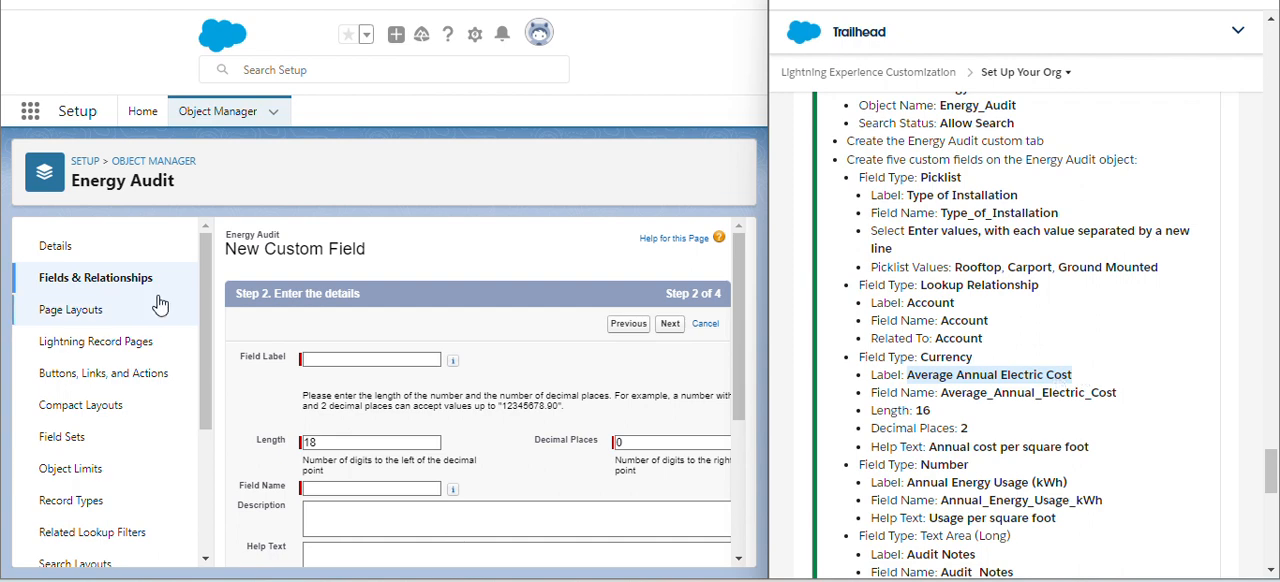
pyautogui.click(330, 355)
pyautogui.hotkey('ctrl', 'v')
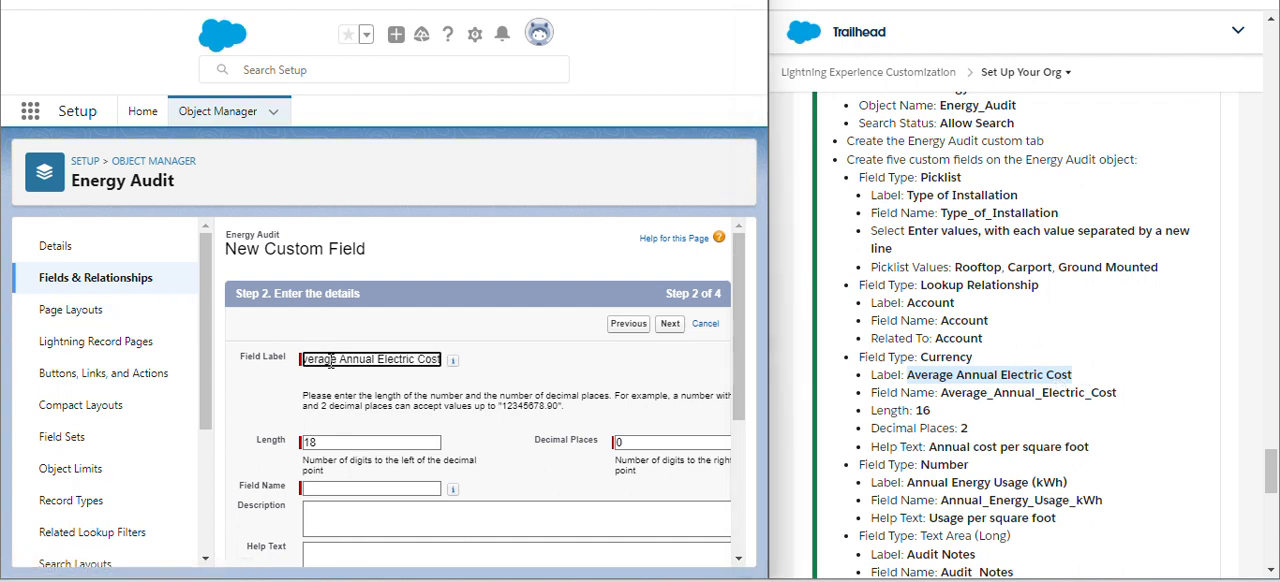
pyautogui.click(548, 381)
# - Set the currency field's length to 16 and its decimal places to 2
pyautogui.scroll(-1, 548, 381)
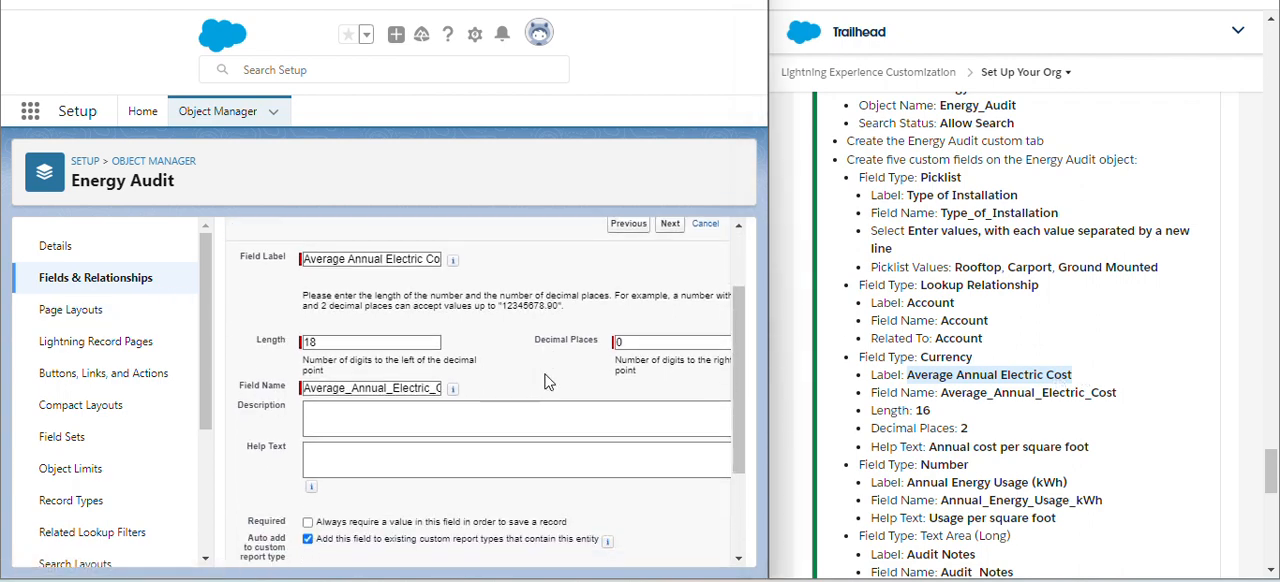
pyautogui.click(395, 343)
pyautogui.doubleClick(381, 338)
pyautogui.write('16')
pyautogui.click(462, 344)
pyautogui.click(634, 341)
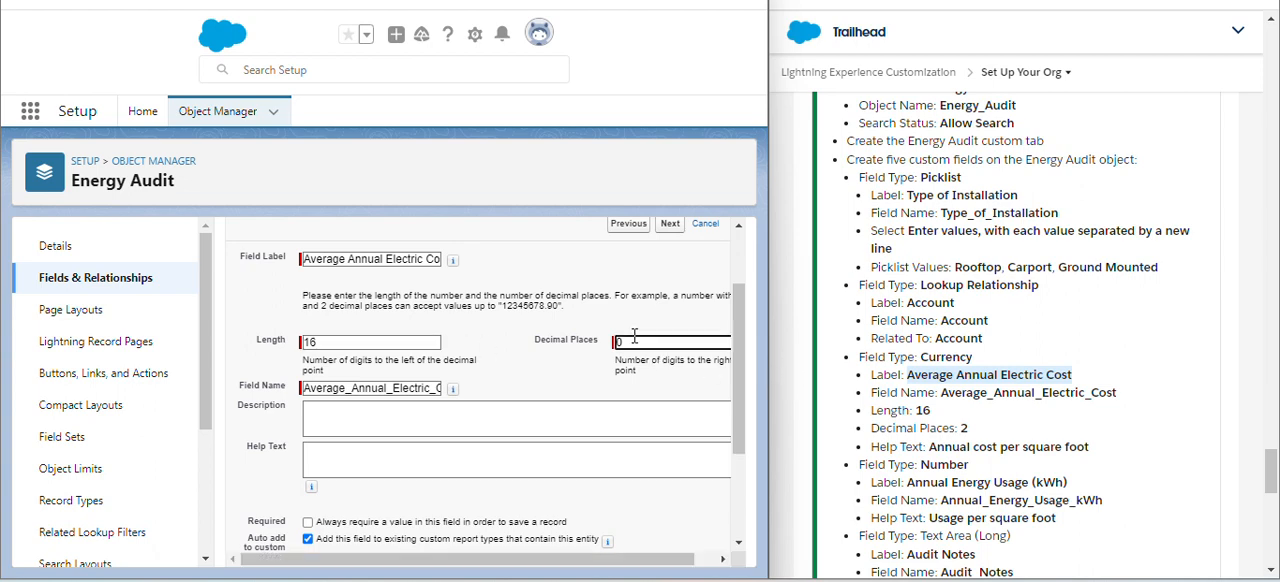
pyautogui.click(591, 367)
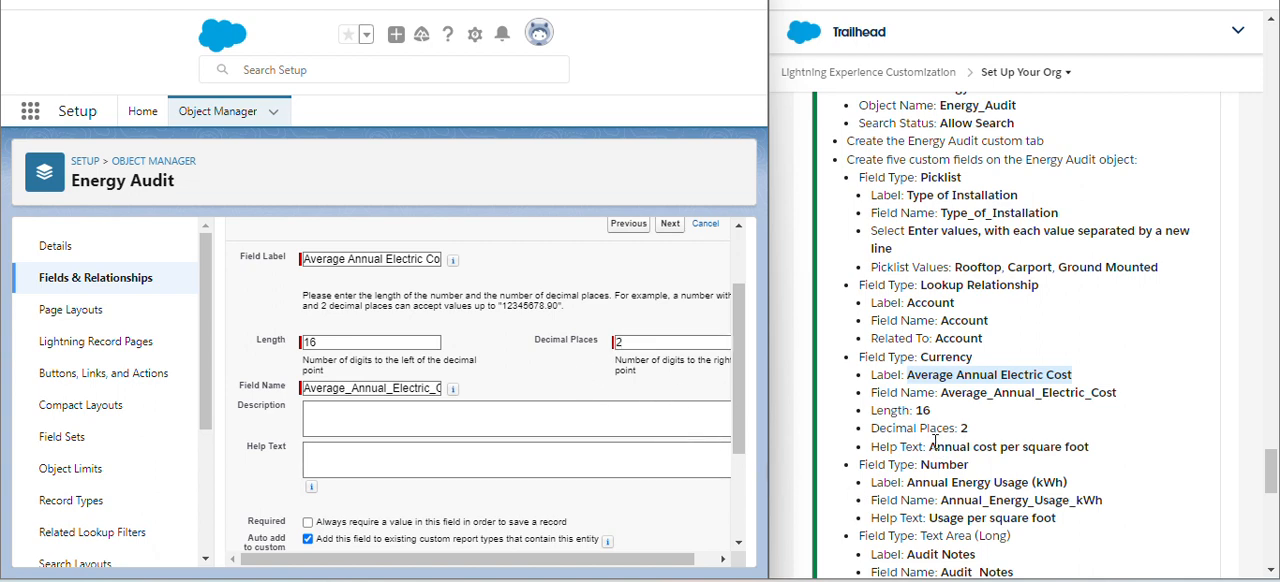
# - Copy "Annual cost per square foot" from the challenge instructions into the currency field's help text
pyautogui.moveTo(930, 447); pyautogui.dragTo(1100, 450)
pyautogui.hotkey('ctrl', 'c')
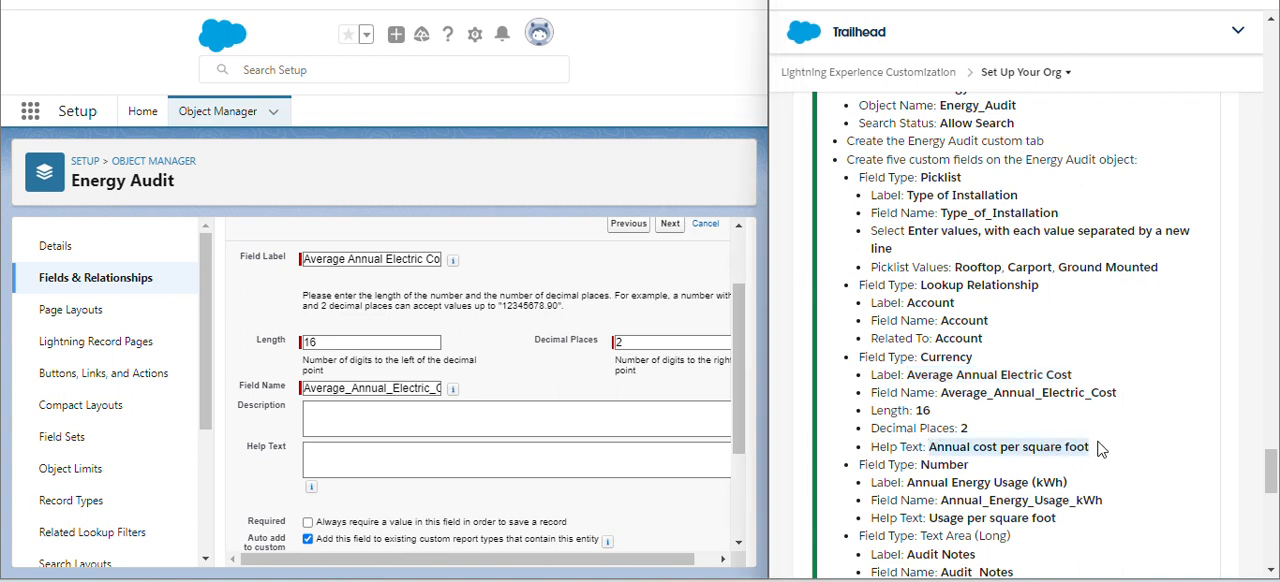
pyautogui.click(469, 458)
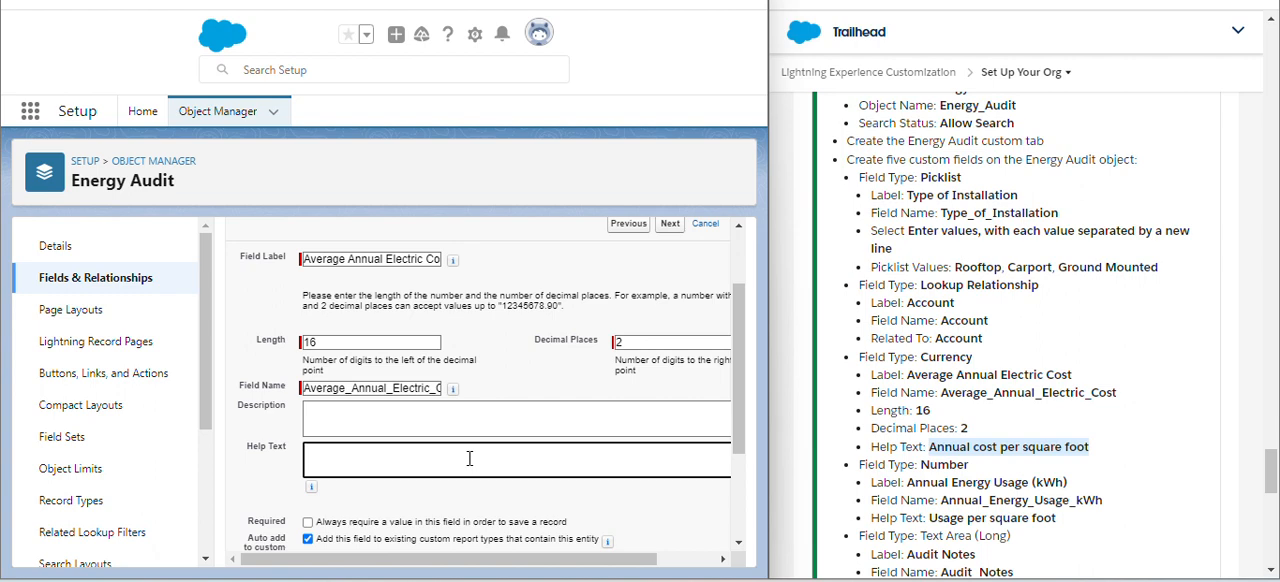
pyautogui.hotkey('ctrl', 'v')
pyautogui.click(533, 491)
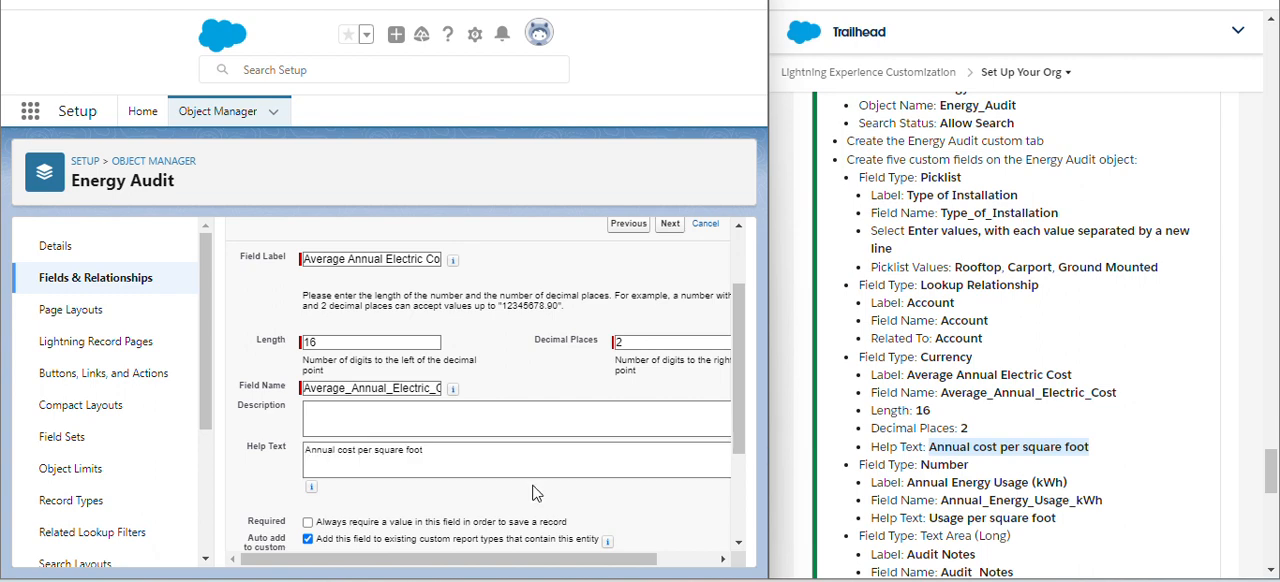
# - Save the Average Annual Electric Cost field with the default field-level security and the Energy Audit Layout page layout
pyautogui.scroll(-3, 533, 491)
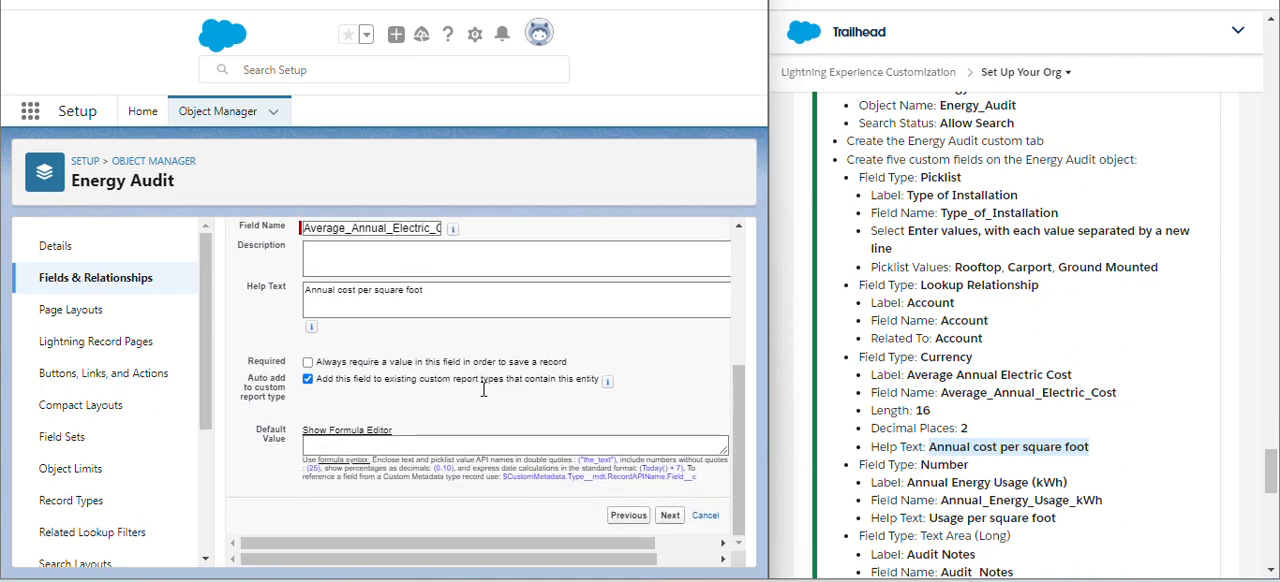
pyautogui.click(670, 516)
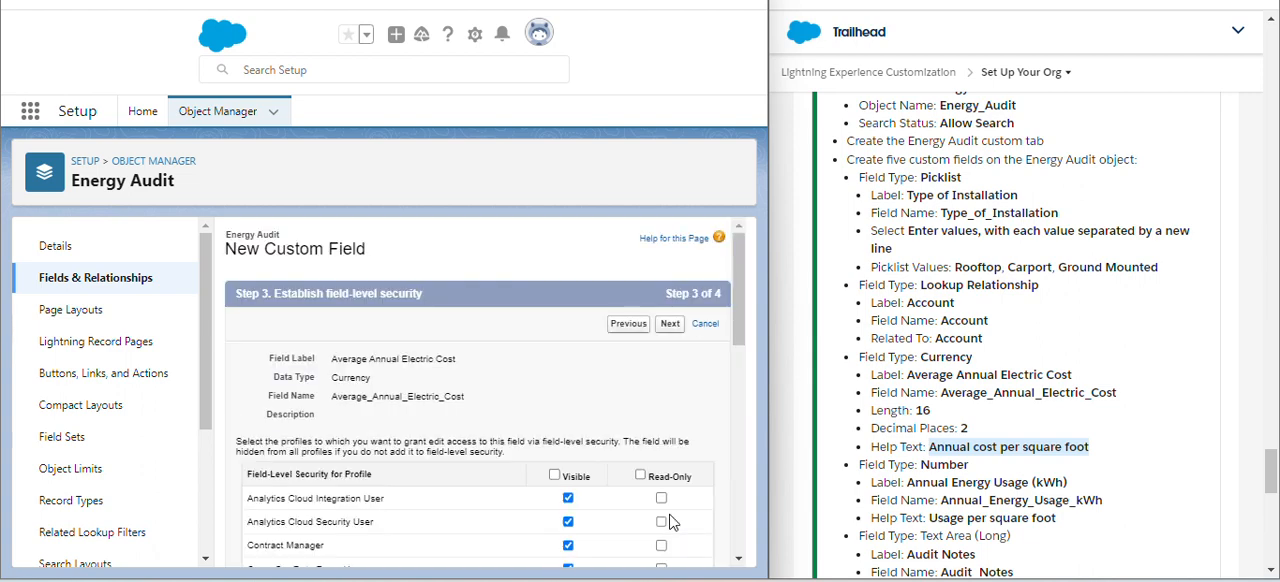
pyautogui.click(672, 328)
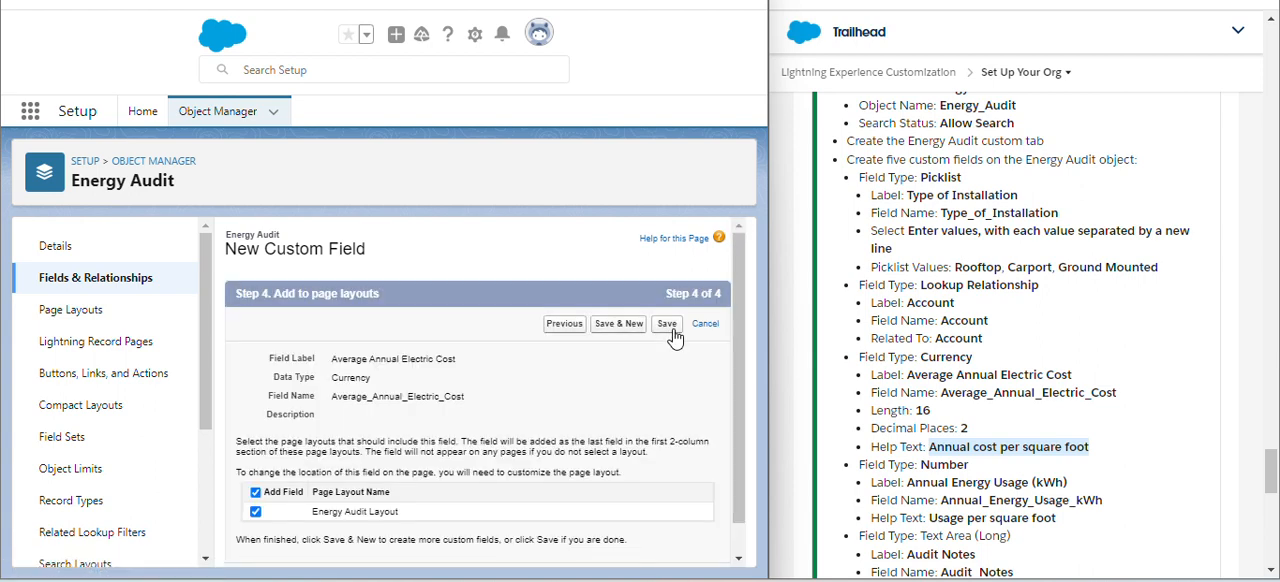
pyautogui.click(672, 330)
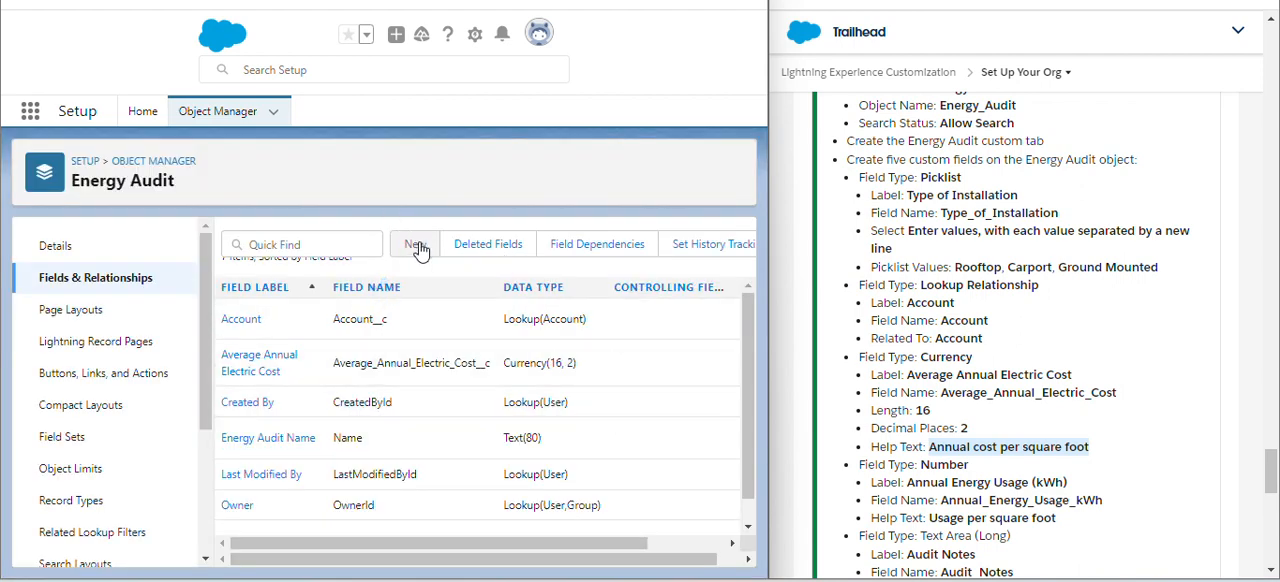
# - Start a new custom field on Energy Audit with the Number data type and continue to its details
pyautogui.click(416, 247)
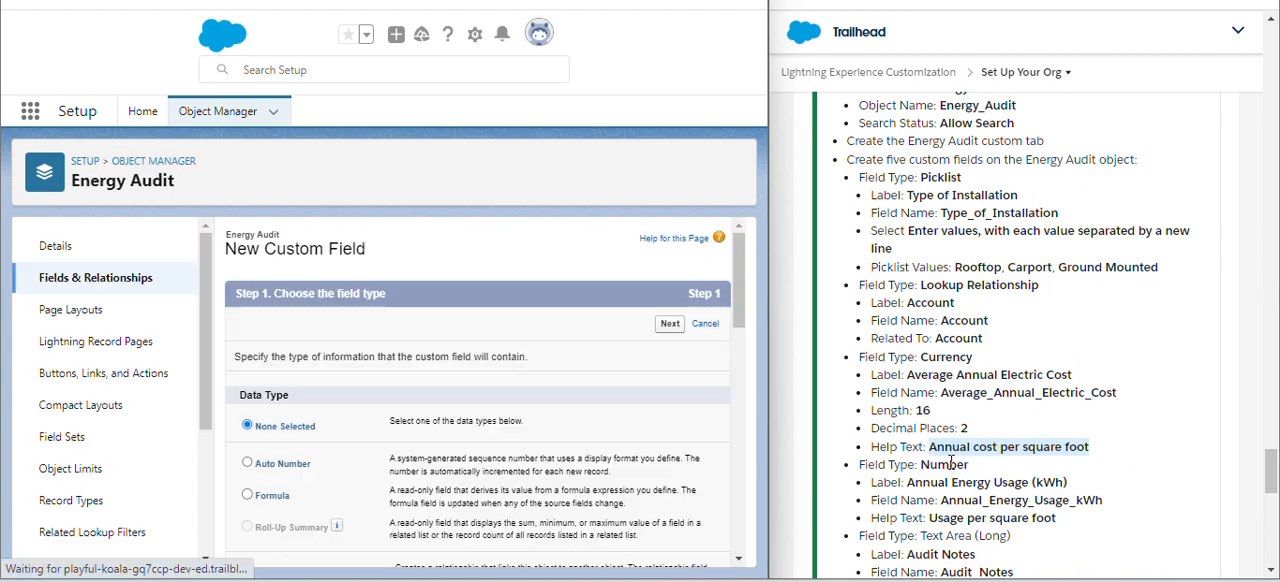
pyautogui.scroll(-5, 660, 476)
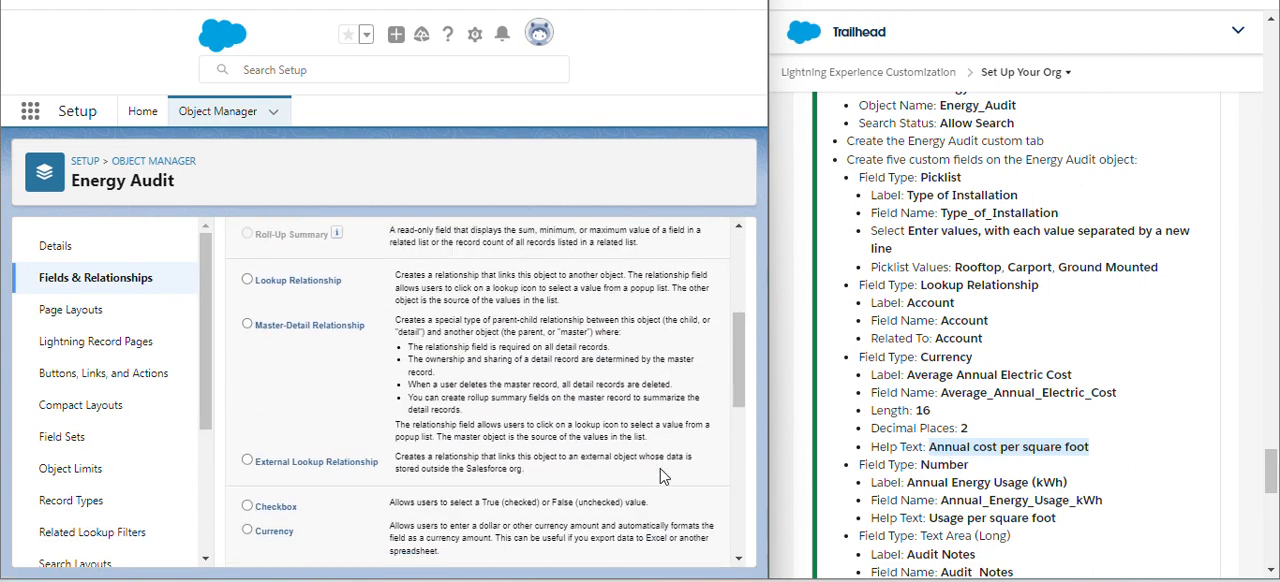
pyautogui.scroll(-3, 660, 476)
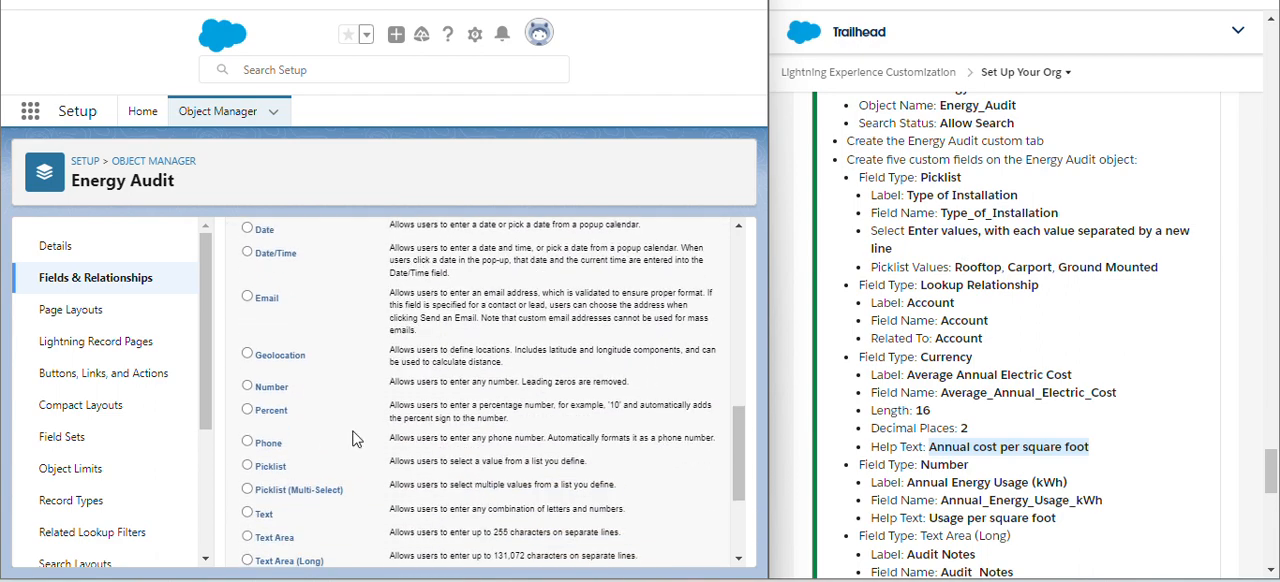
pyautogui.click(265, 392)
pyautogui.scroll(8, 570, 362)
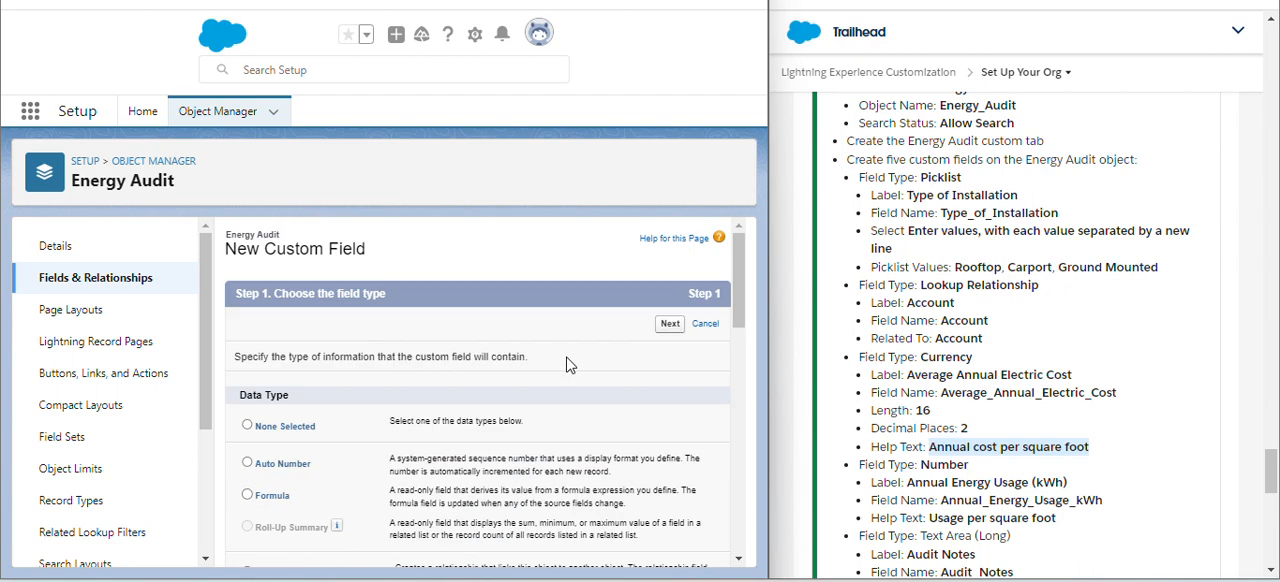
pyautogui.click(670, 326)
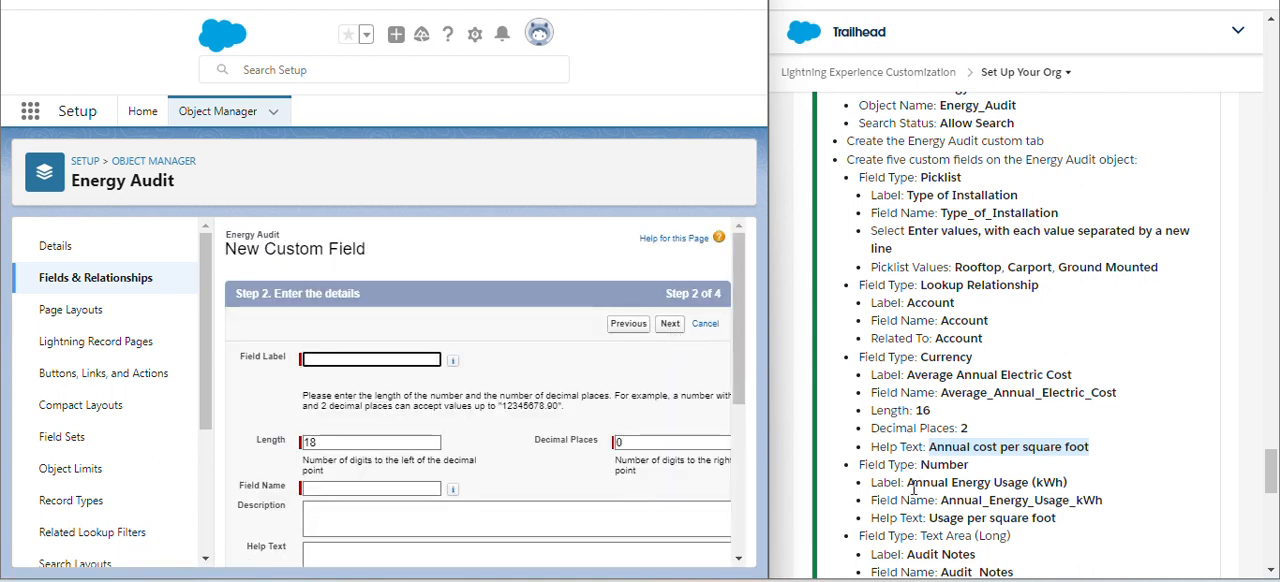
# - Label the number field Annual Energy Usage (kWh), using the label from the challenge instructions, and let its field name fill in
pyautogui.moveTo(909, 487); pyautogui.dragTo(1066, 482)
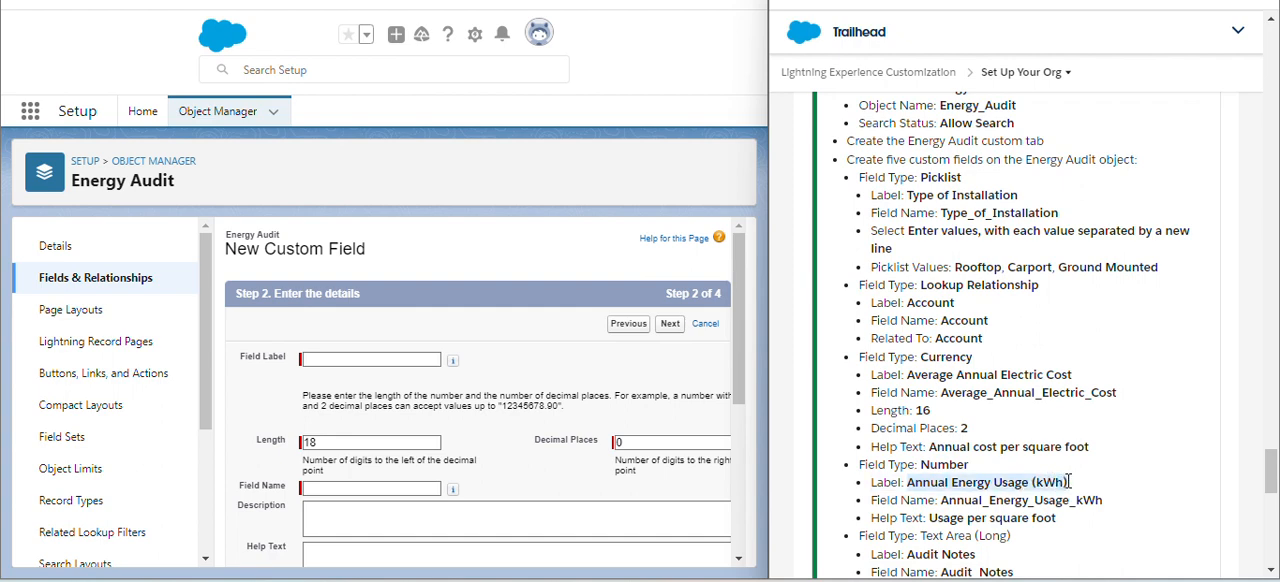
pyautogui.click(338, 358)
pyautogui.write('Annual Energy Usage (kWh)')
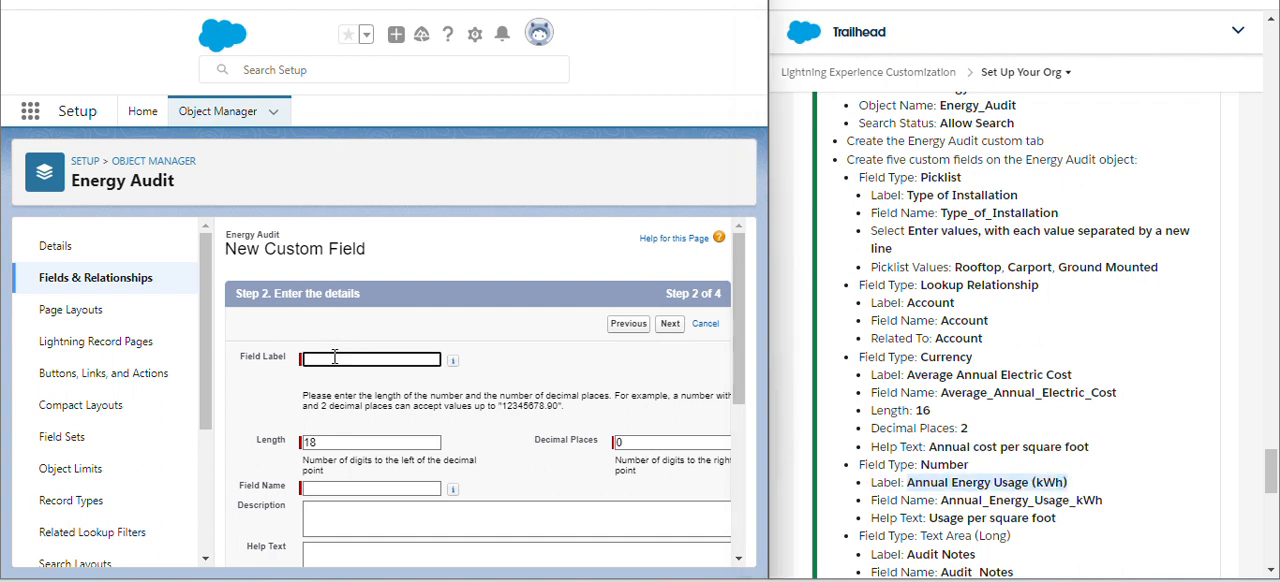
pyautogui.click(545, 386)
# - Copy "Usage per square foot" from the challenge instructions into the number field's help text
pyautogui.scroll(-1, 545, 386)
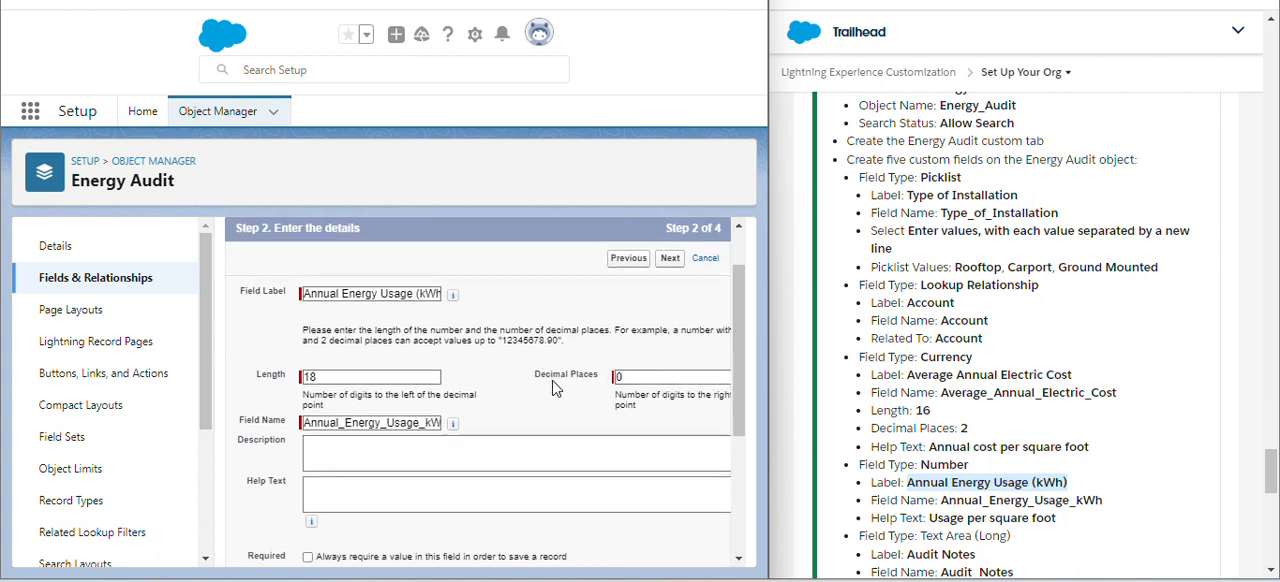
pyautogui.scroll(-1, 918, 477)
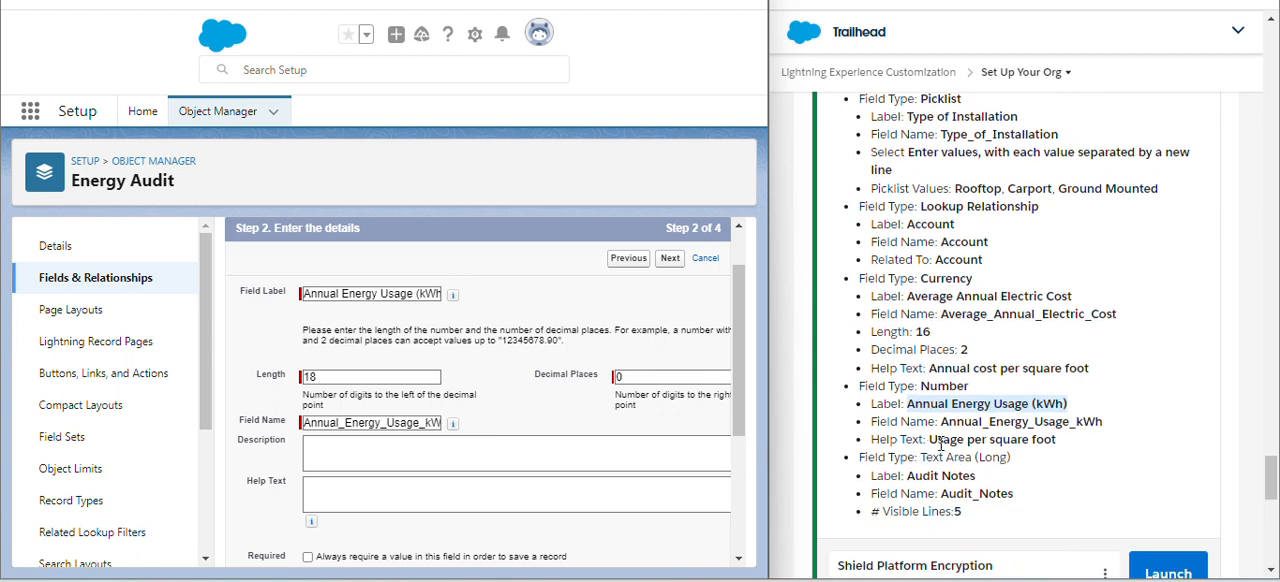
pyautogui.moveTo(930, 441); pyautogui.dragTo(1059, 437)
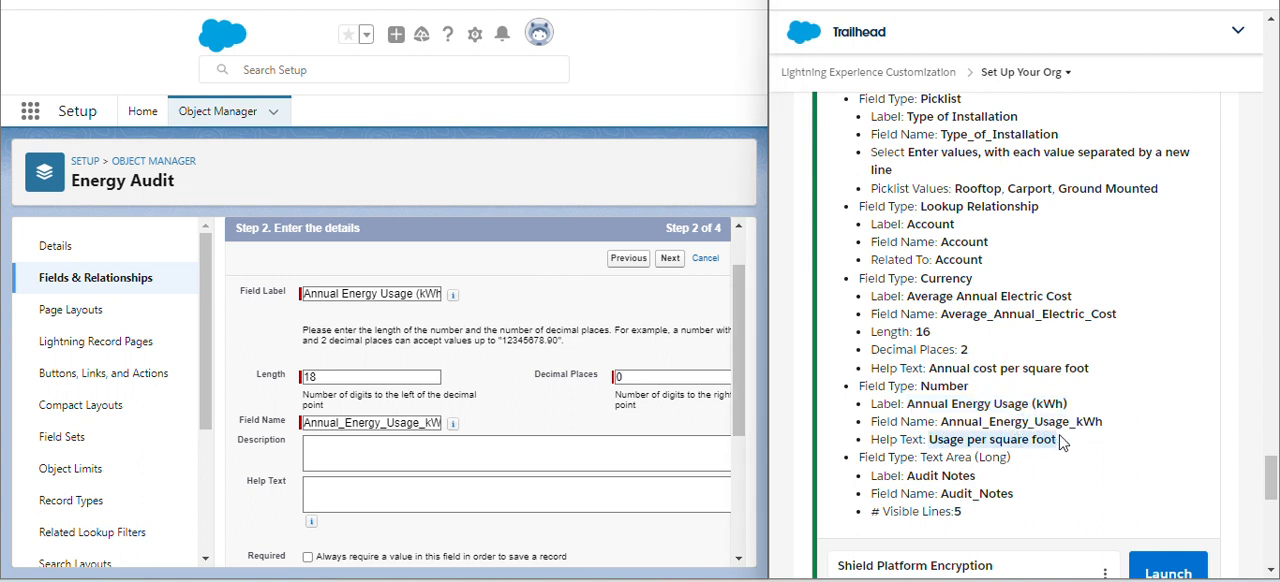
pyautogui.hotkey('ctrl', 'c')
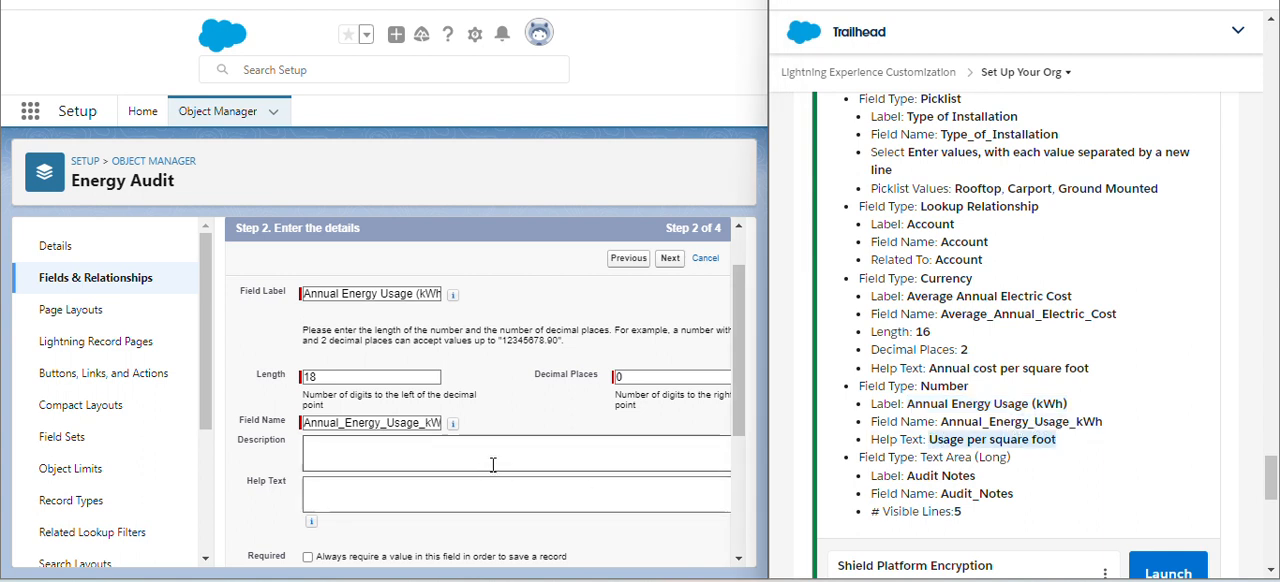
pyautogui.click(474, 500)
pyautogui.hotkey('ctrl', 'v')
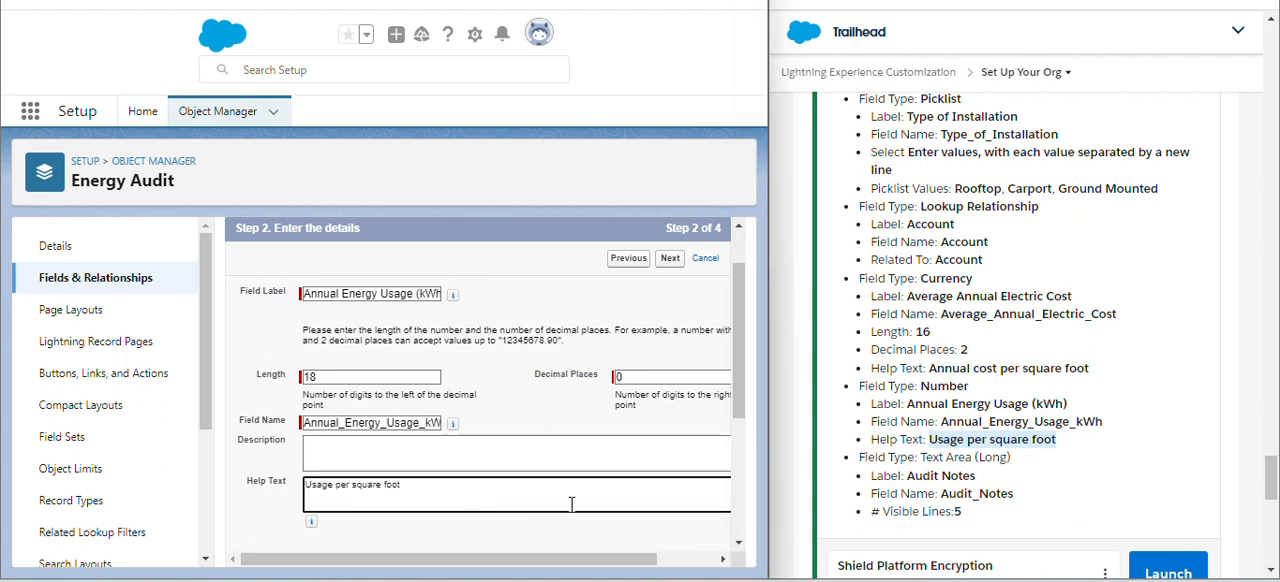
pyautogui.click(552, 430)
# - Save the Annual Energy Usage (kWh) field with the default options, field-level security and Energy Audit Layout page layout
pyautogui.scroll(-2, 552, 430)
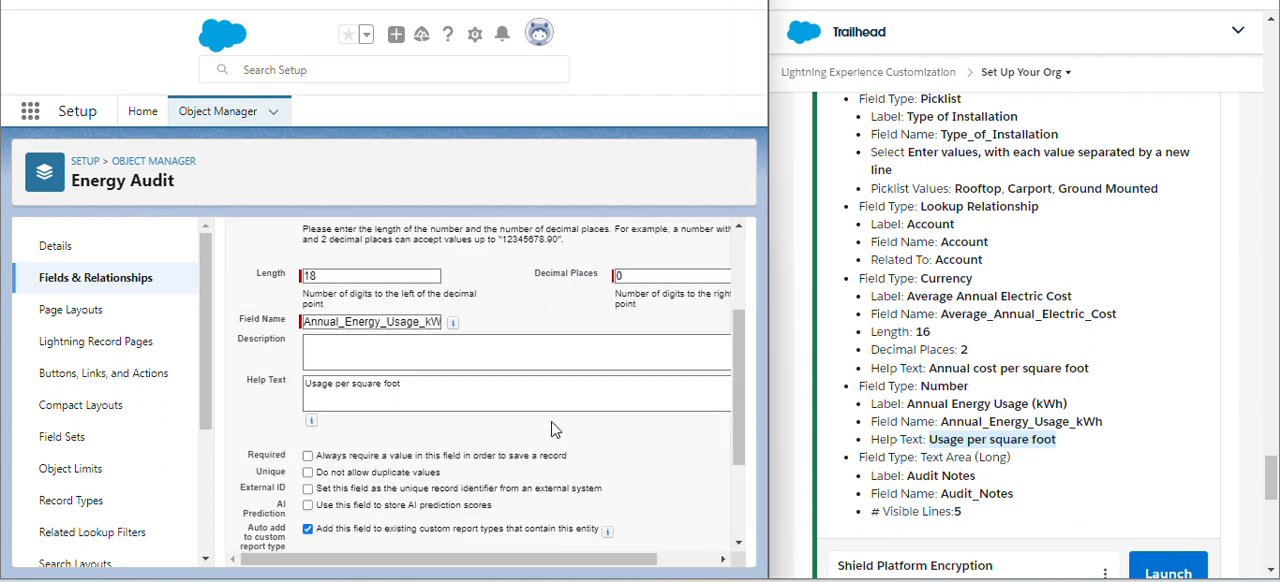
pyautogui.scroll(-1, 552, 430)
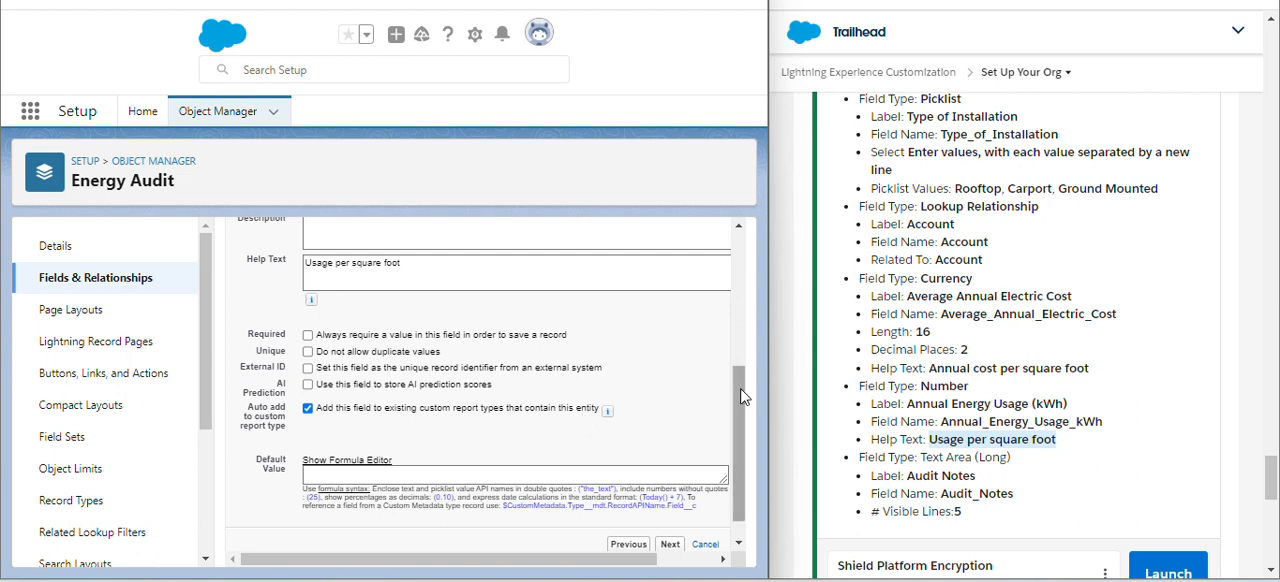
pyautogui.scroll(-1, 706, 444)
pyautogui.scroll(-1, 706, 444)
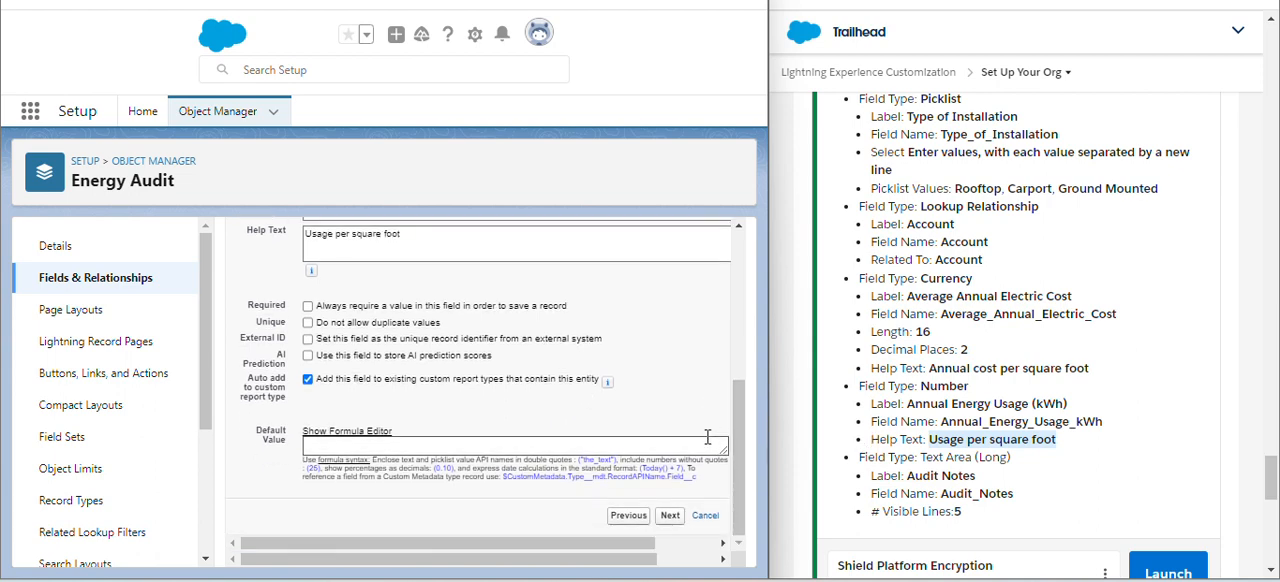
pyautogui.click(670, 517)
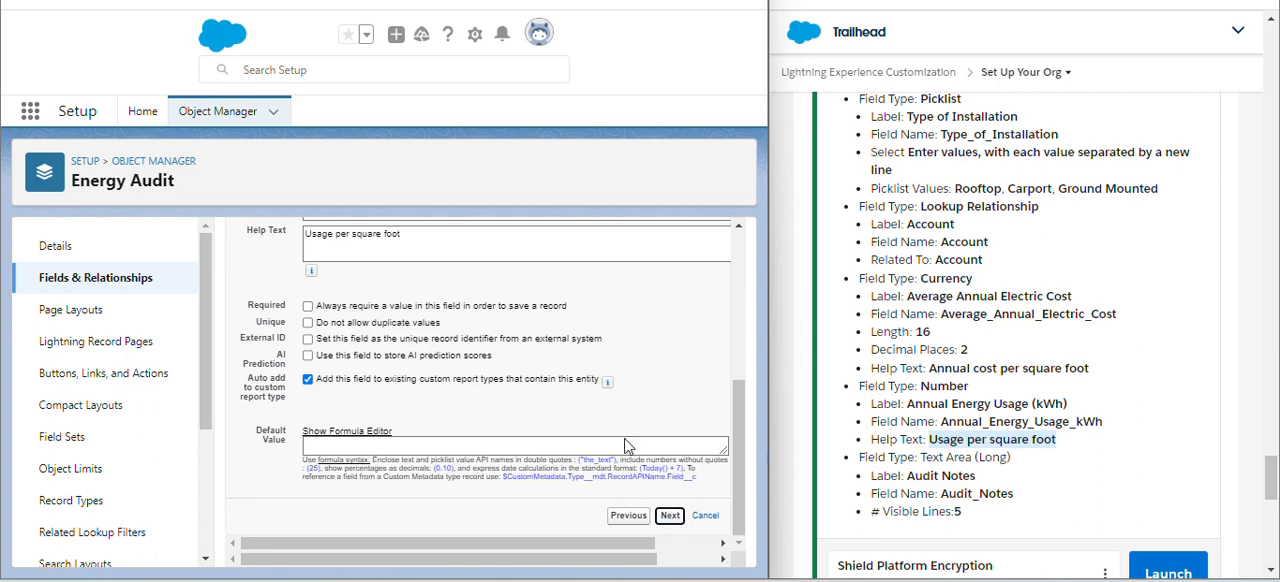
pyautogui.click(670, 324)
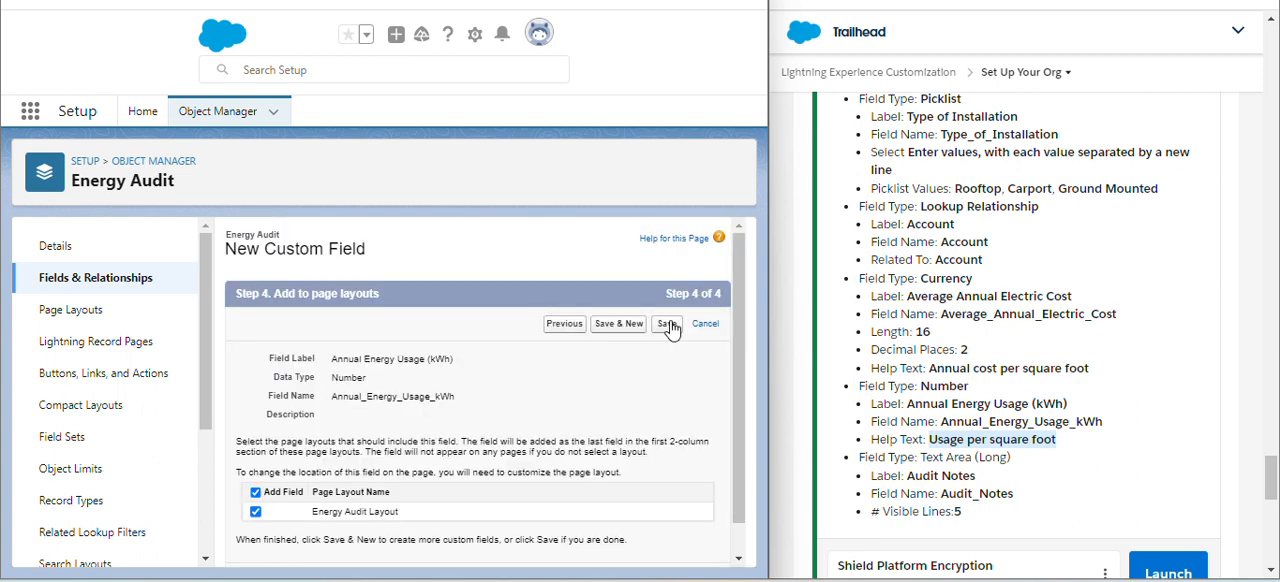
pyautogui.click(670, 324)
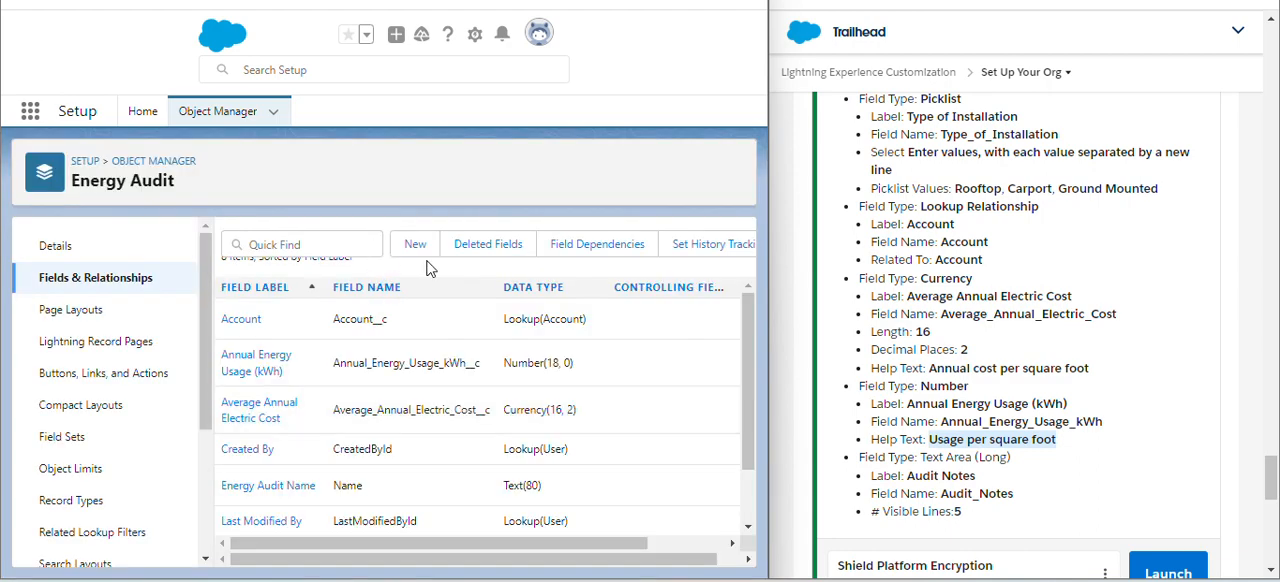
# - Start a new custom field on Energy Audit with the Text Area (Long) data type and continue to its details
pyautogui.click(416, 246)
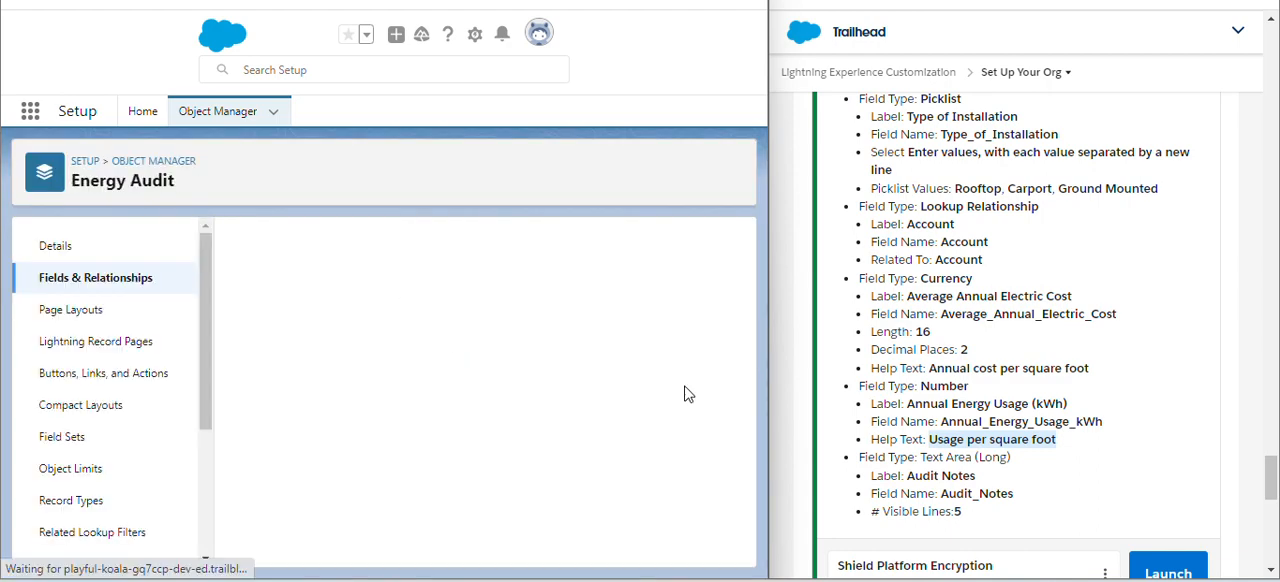
pyautogui.scroll(-5, 602, 430)
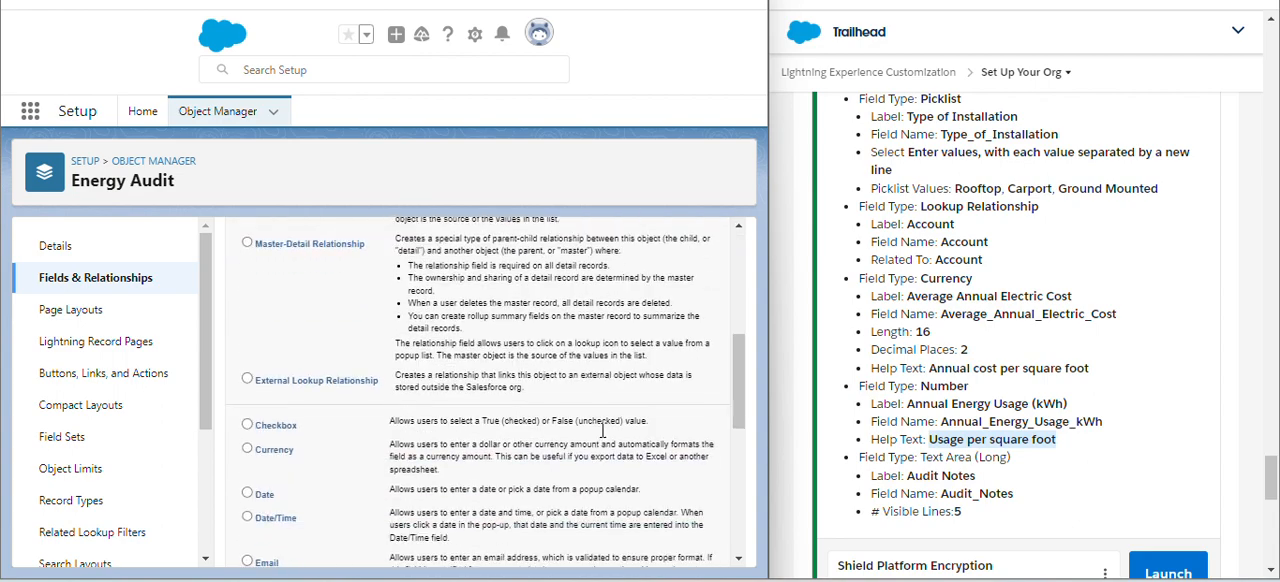
pyautogui.scroll(-8, 602, 430)
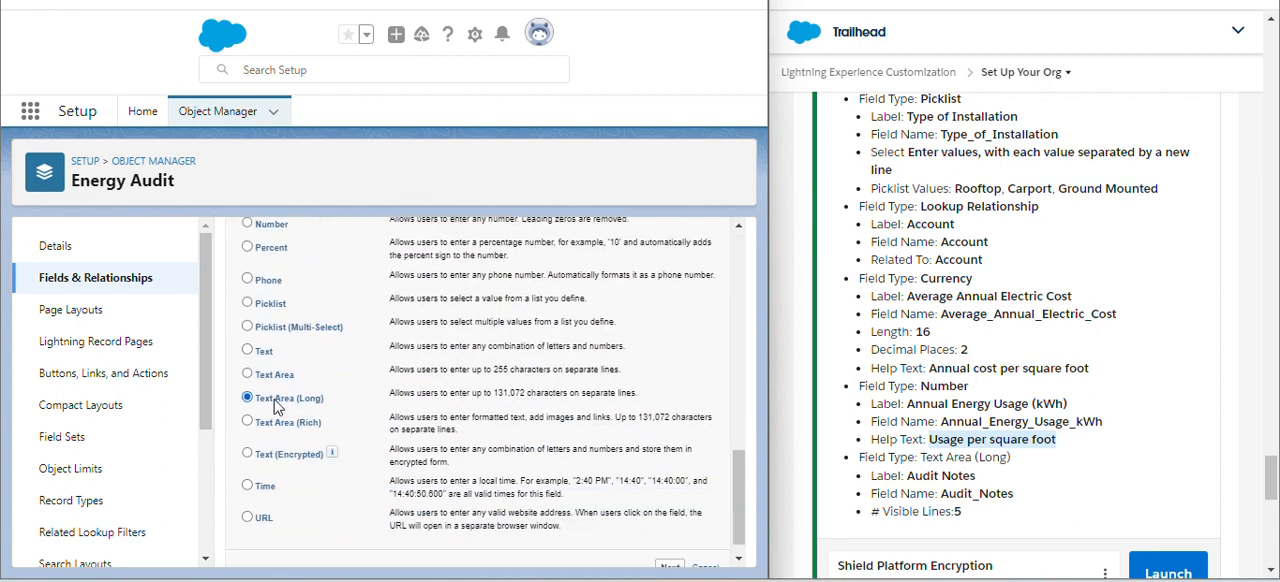
pyautogui.scroll(8, 622, 345)
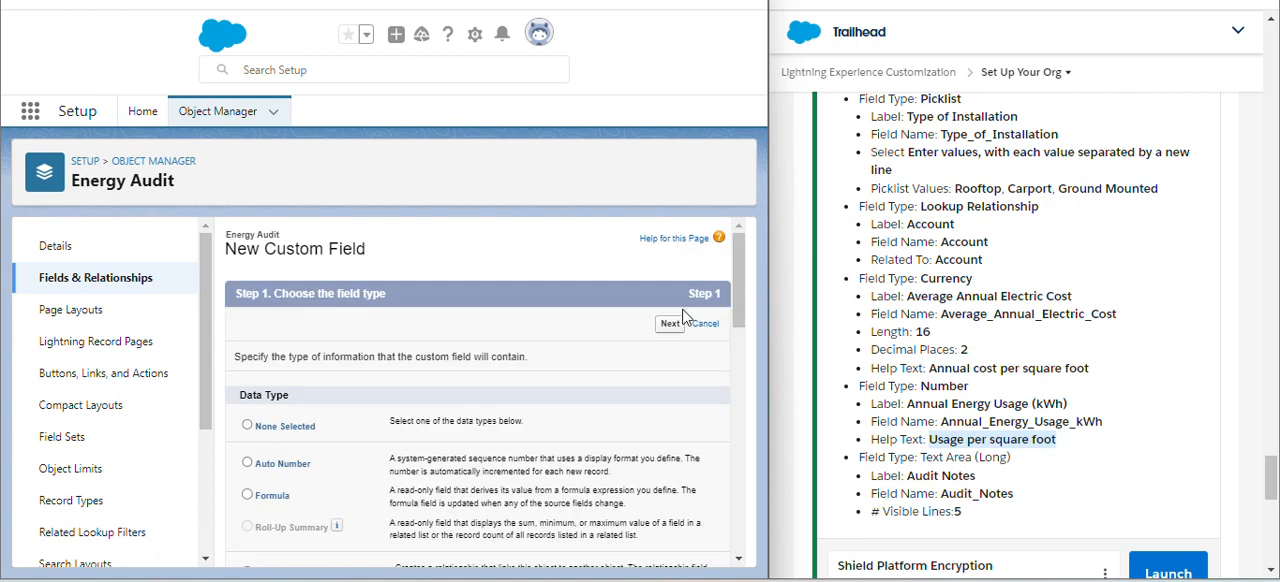
pyautogui.click(672, 323)
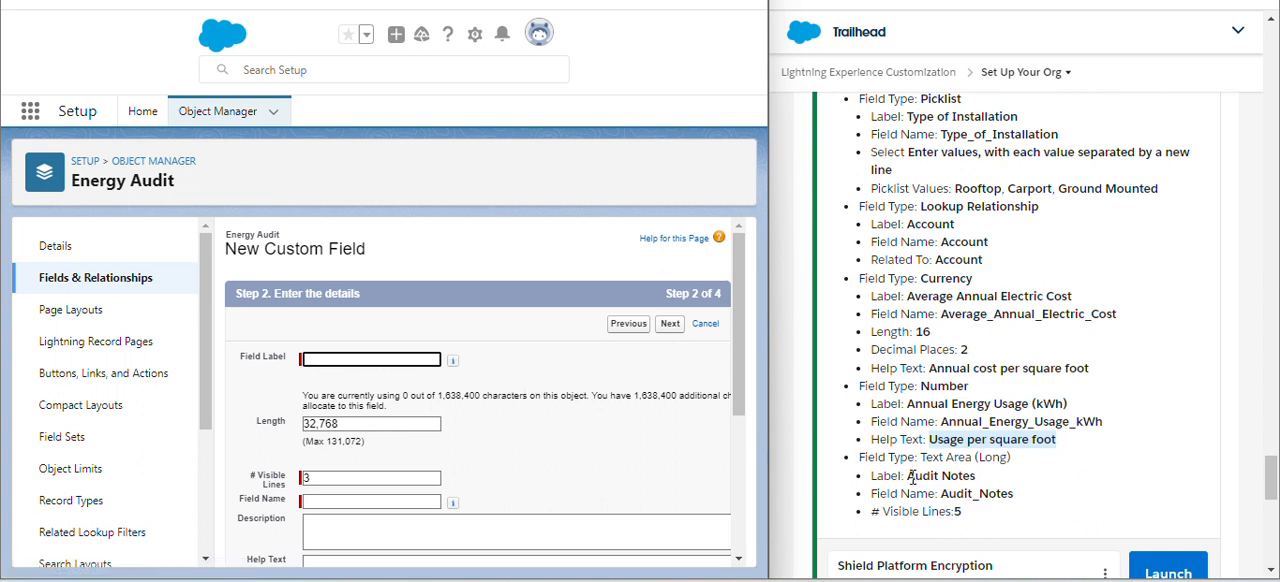
# - Label the long text field Audit Notes, copying the label from the challenge instructions, and let its field name fill in
pyautogui.moveTo(908, 477); pyautogui.dragTo(980, 484)
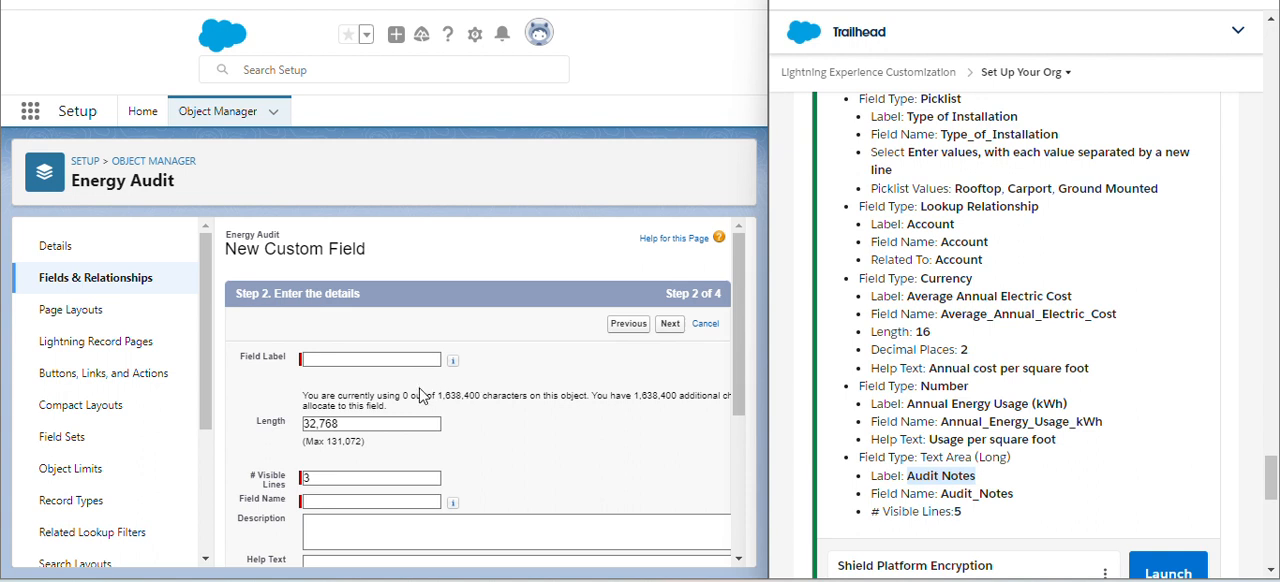
pyautogui.click(396, 359)
pyautogui.hotkey('ctrl', 'v')
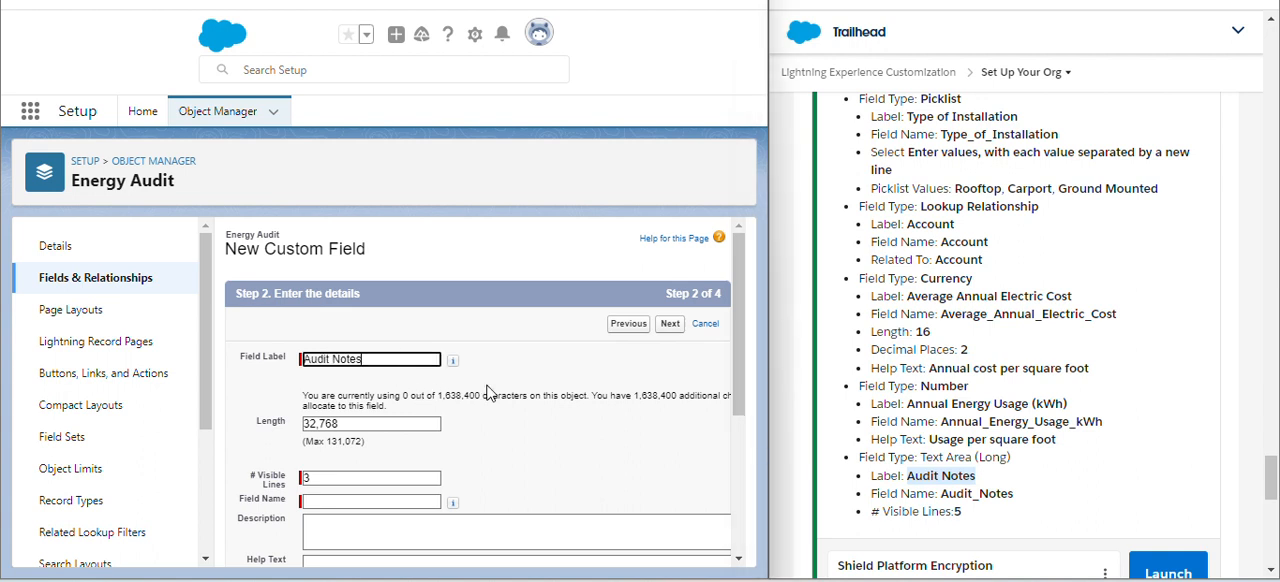
pyautogui.click(548, 390)
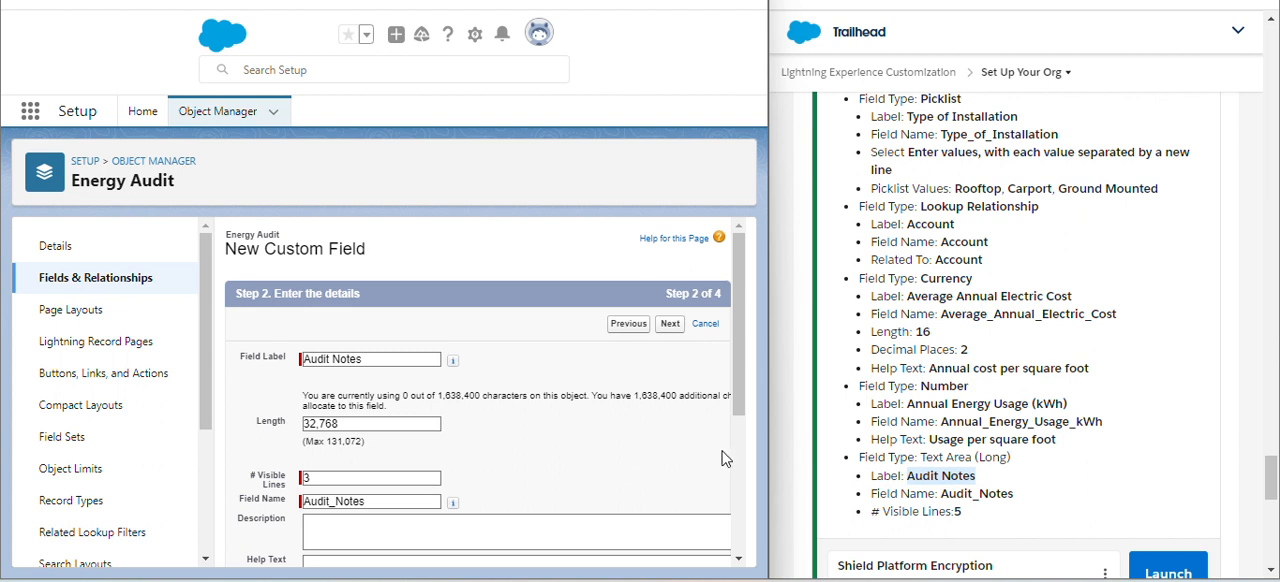
# - Set the Audit Notes field's number of visible lines to 5, copied from the challenge instructions
pyautogui.doubleClick(956, 511)
pyautogui.hotkey('ctrl', 'c')
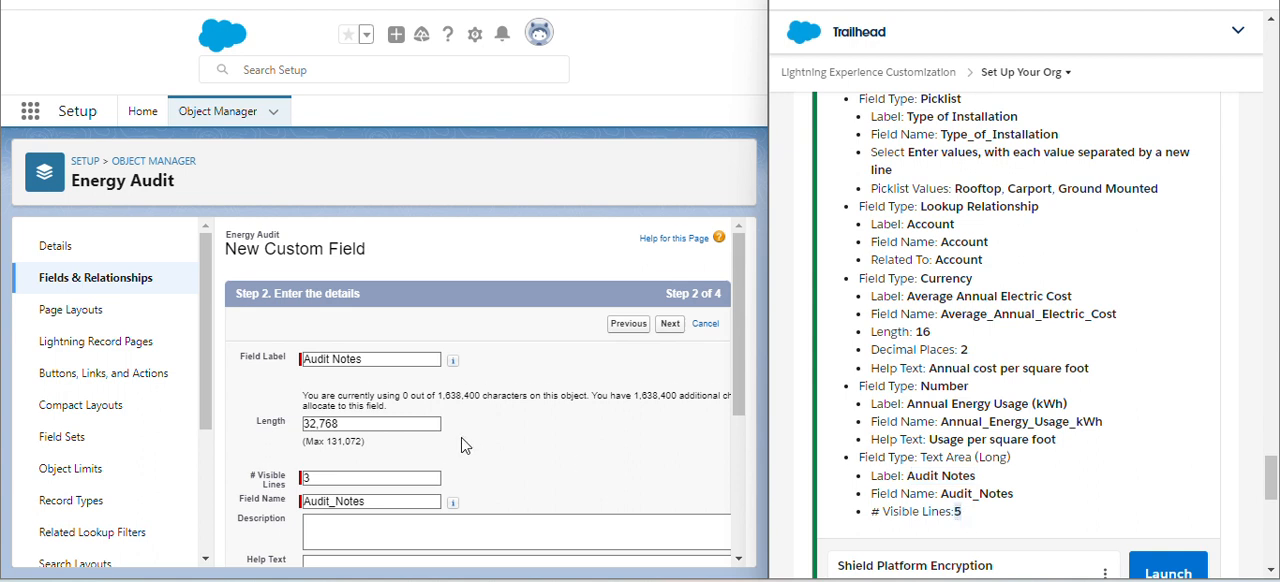
pyautogui.scroll(-1, 463, 446)
pyautogui.moveTo(369, 453); pyautogui.dragTo(296, 455)
pyautogui.hotkey('ctrl', 'v')
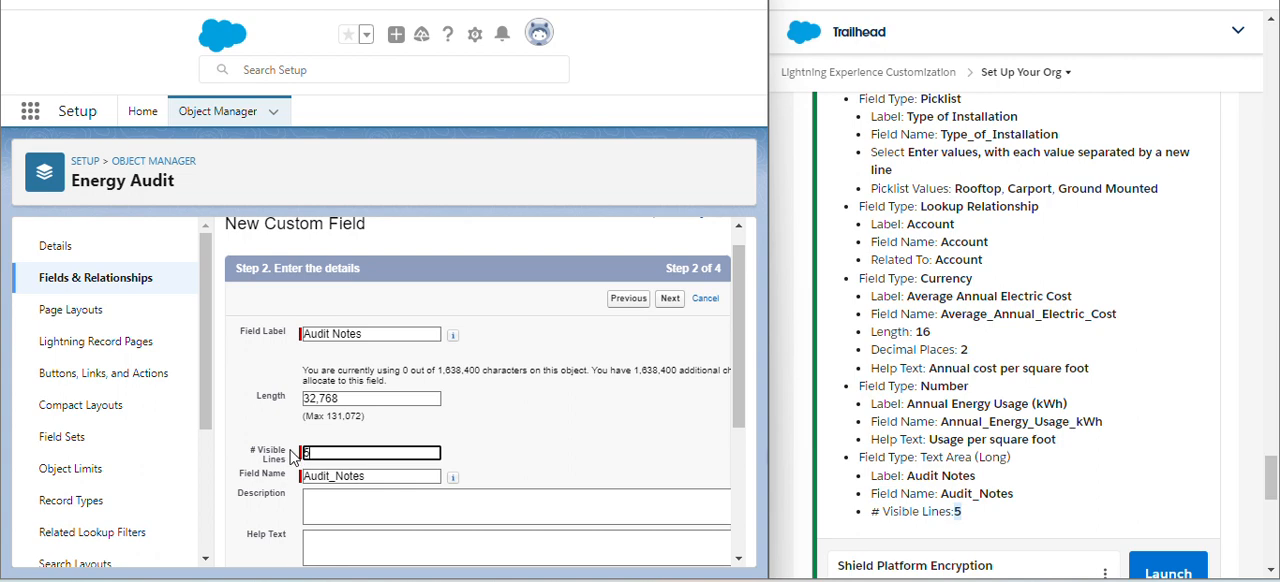
pyautogui.click(515, 428)
# - Save the Audit Notes field with the default remaining options, field-level security and Energy Audit Layout page layout
pyautogui.scroll(-3, 530, 428)
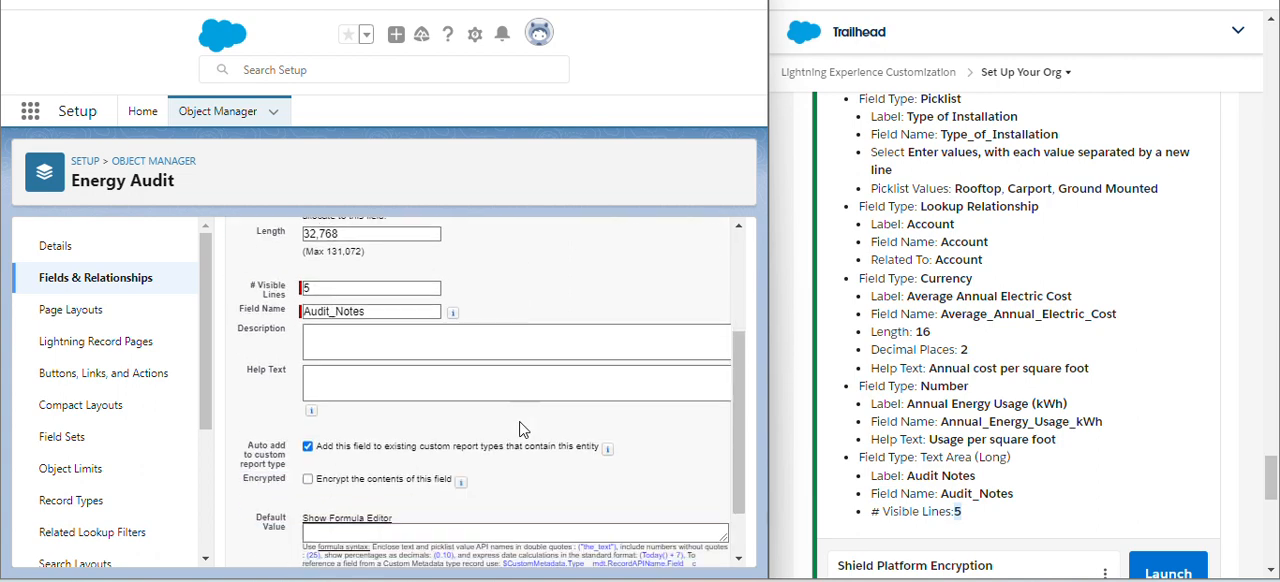
pyautogui.scroll(-2, 590, 374)
pyautogui.scroll(4, 595, 374)
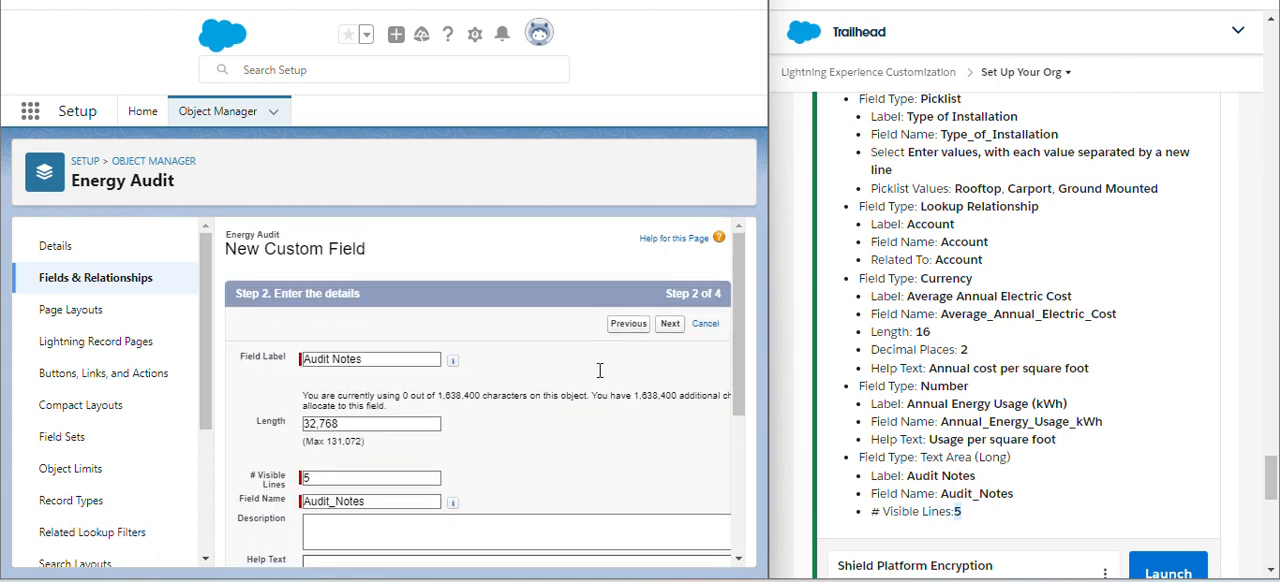
pyautogui.click(680, 330)
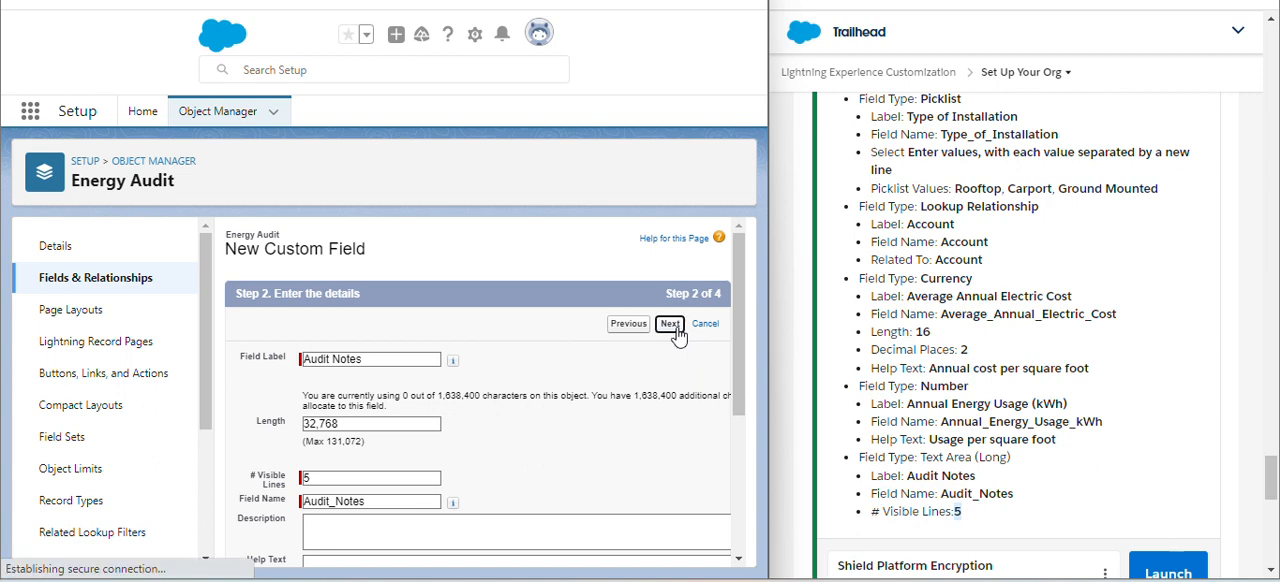
pyautogui.click(672, 330)
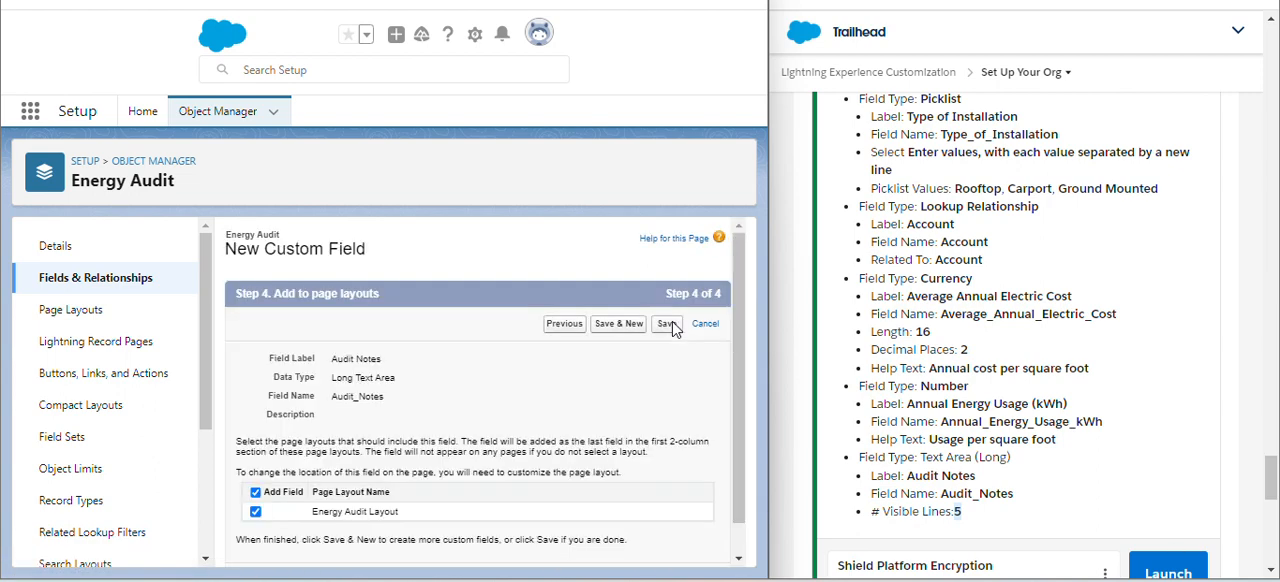
pyautogui.click(668, 325)
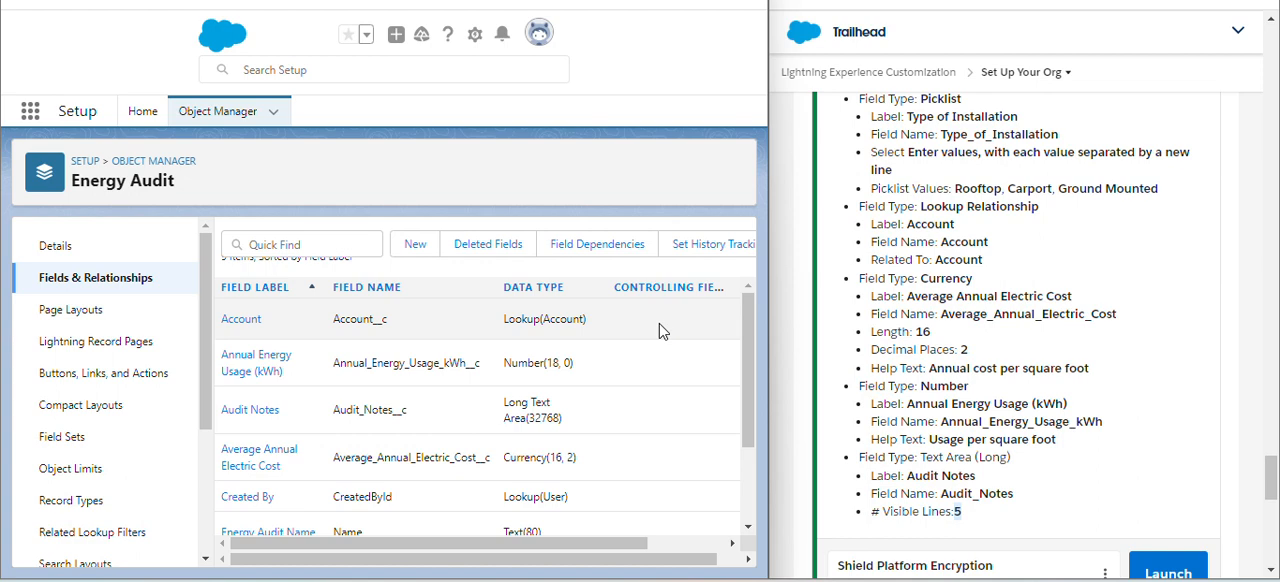
# - Review the Energy Audit field list and submit the Trailhead challenge for checking to earn 500 points
pyautogui.scroll(-3, 659, 323)
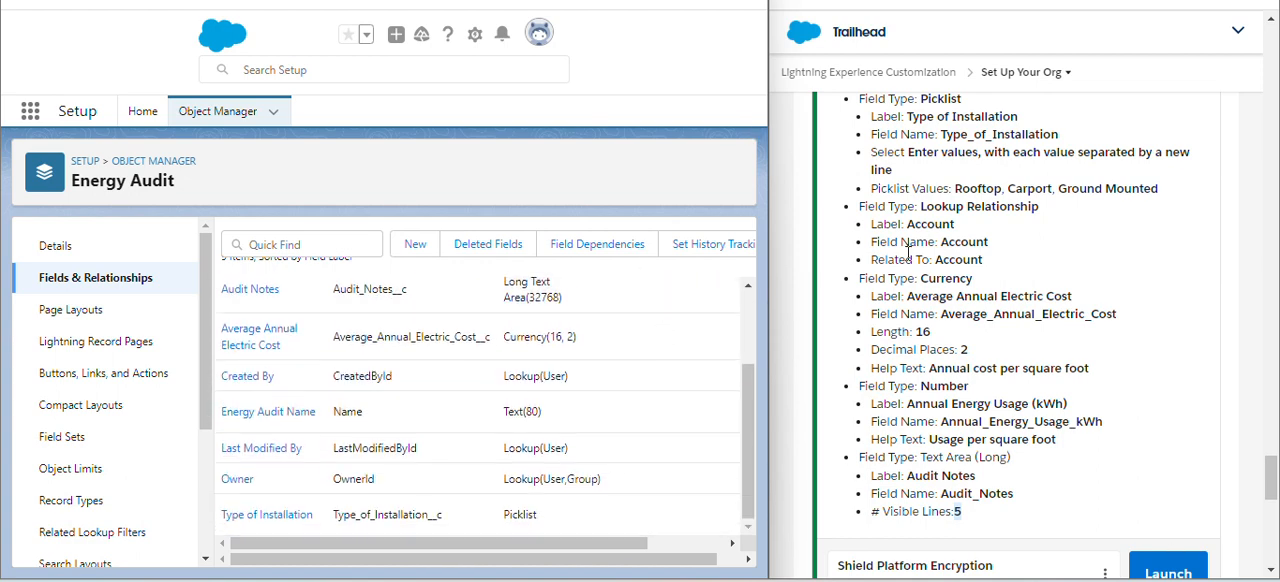
pyautogui.scroll(-4, 908, 255)
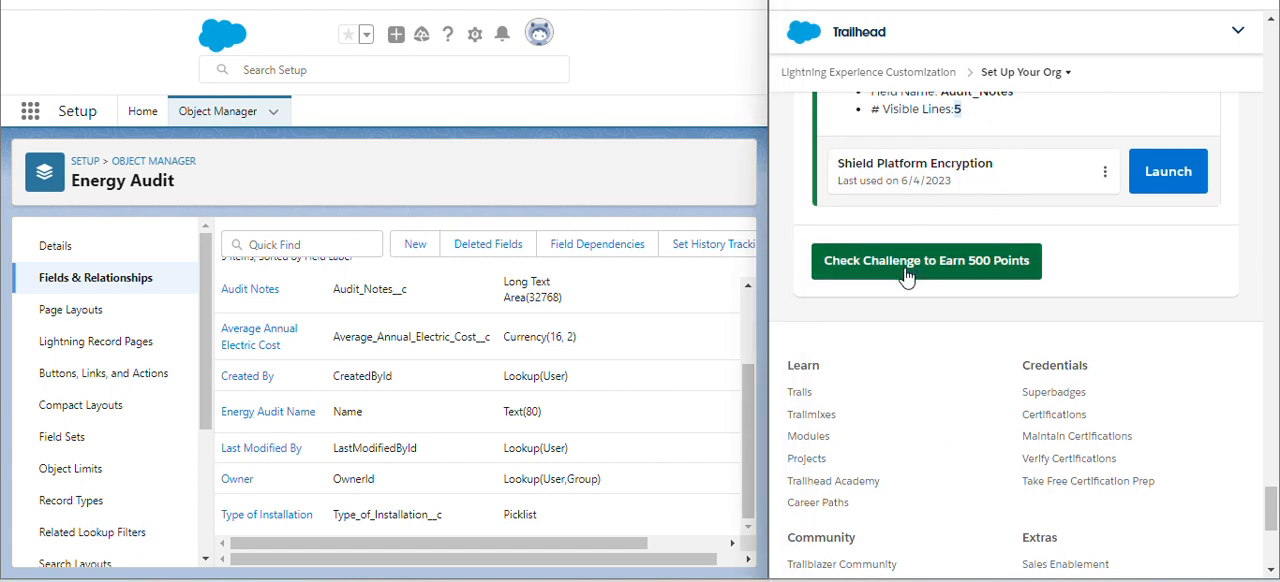
pyautogui.click(908, 263)
pyautogui.scroll(1, 983, 260)
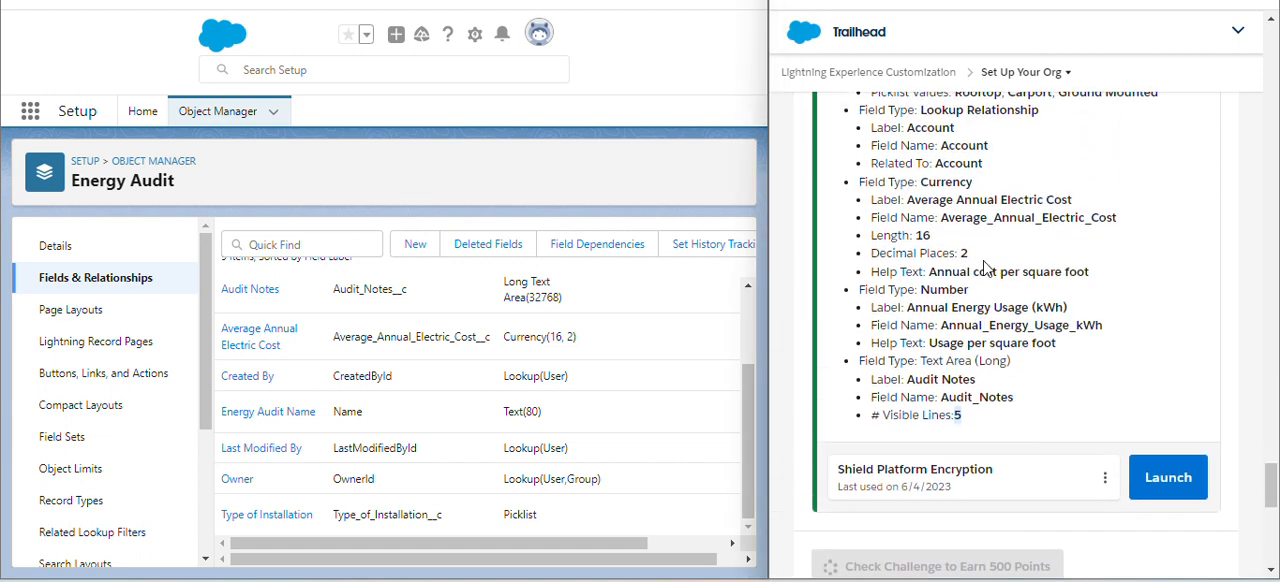
pyautogui.scroll(-1, 985, 267)
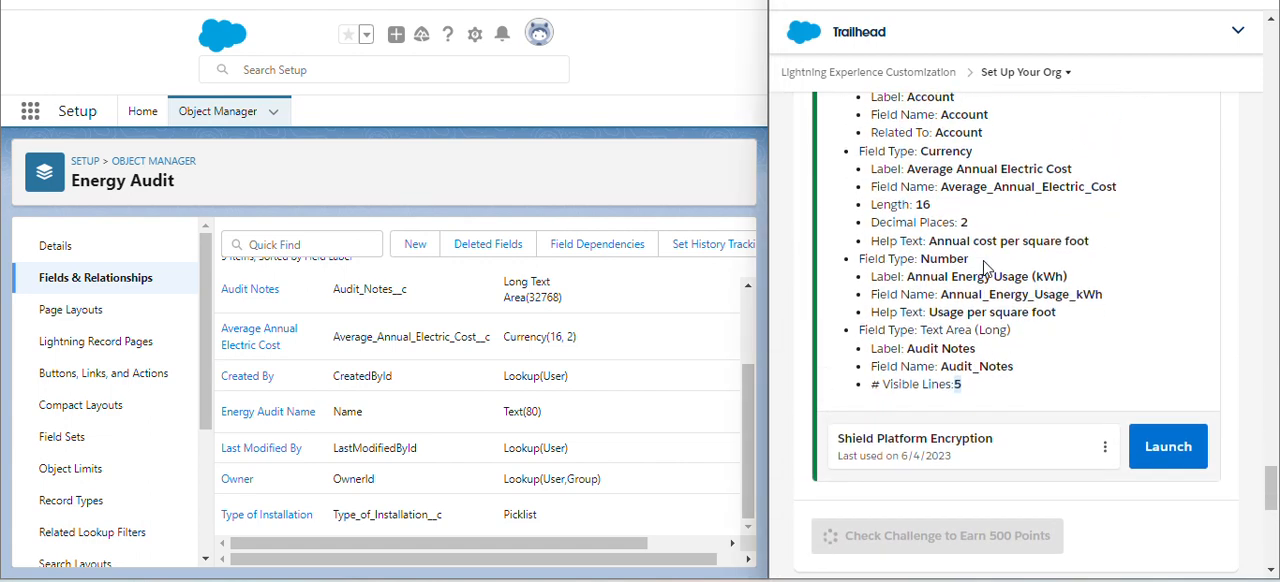